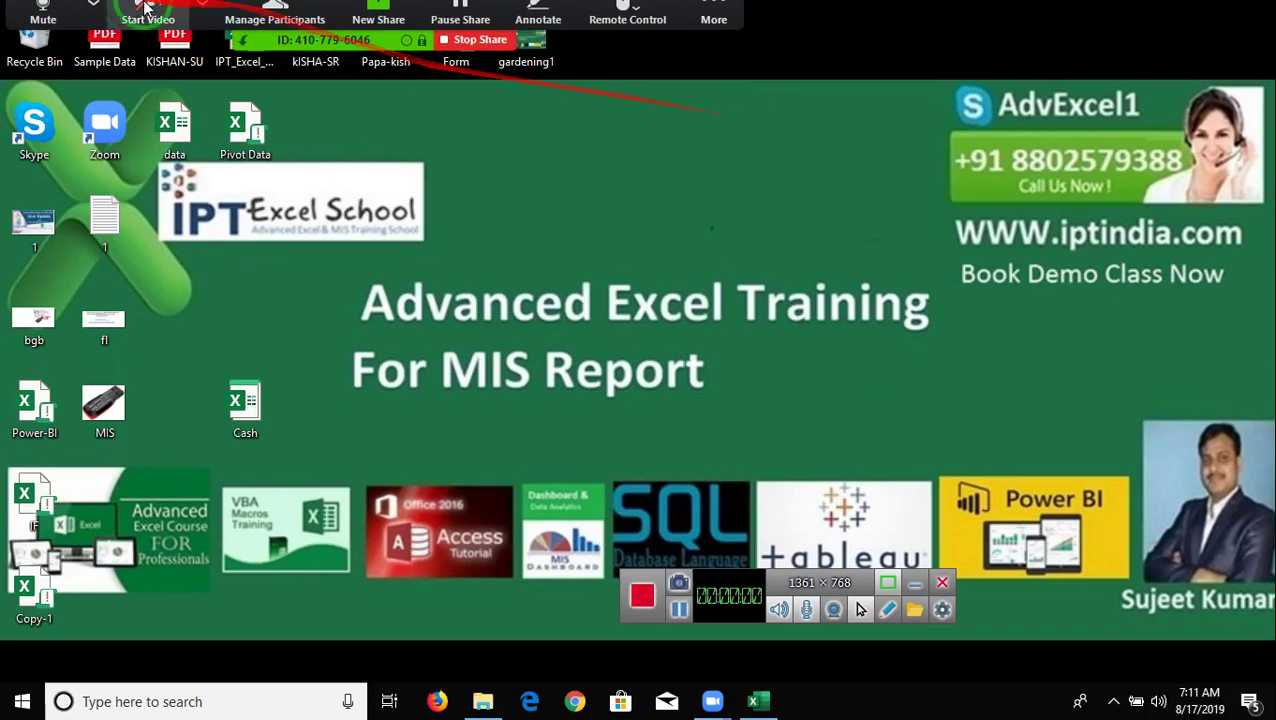
Mute your own Zoom microphone and open the Participants list showing the four attendees.
{"action": "left_click", "coordinate": [360, 100]}
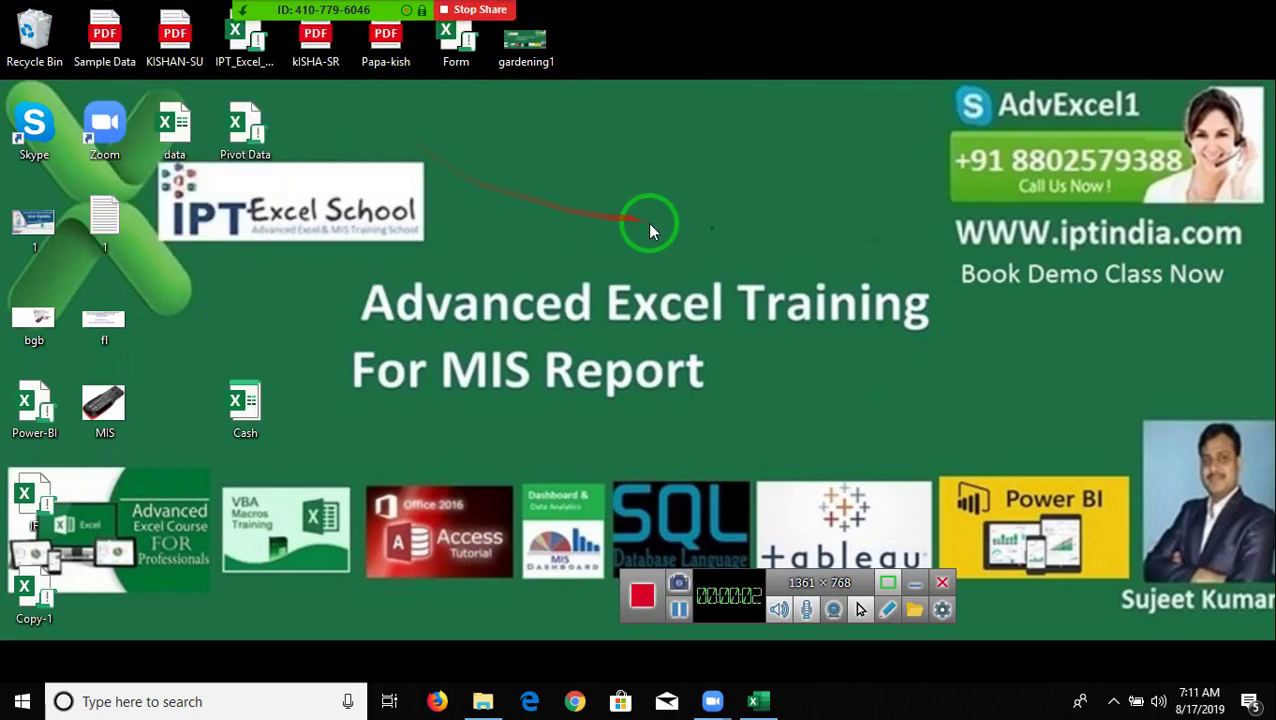
{"action": "left_click", "coordinate": [87, 9]}
{"action": "mouse_move", "coordinate": [275, 12]}
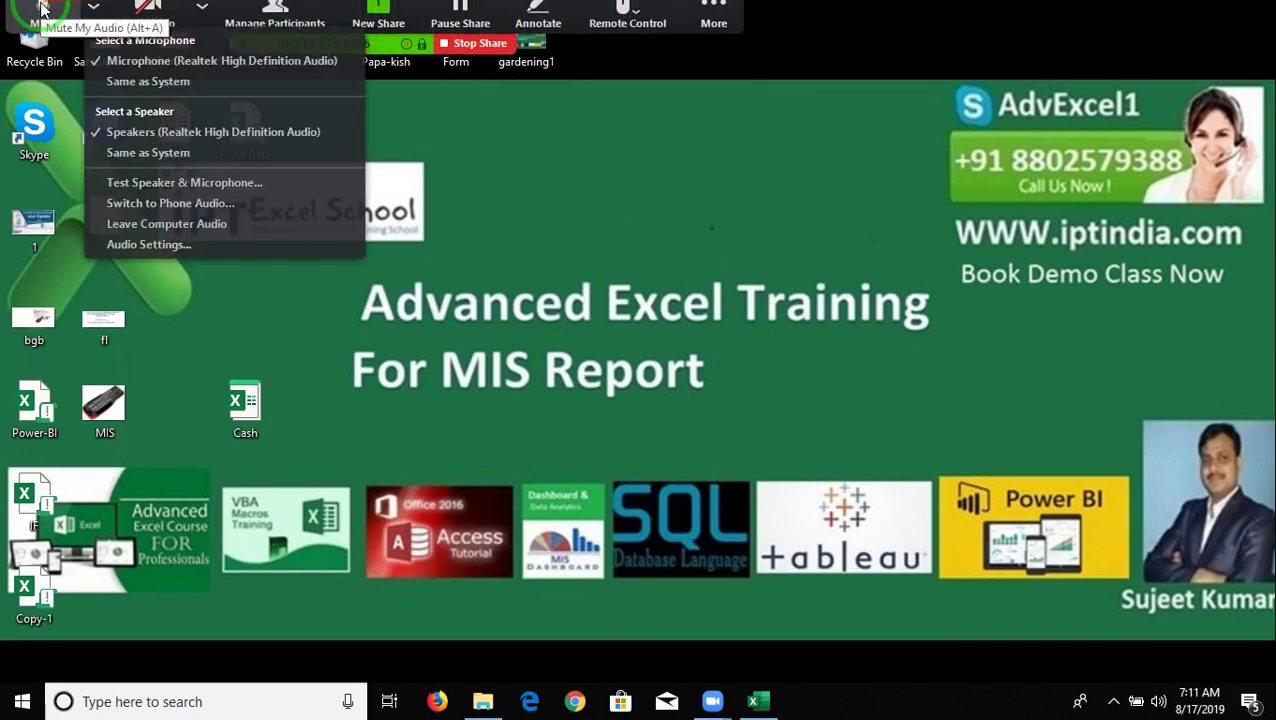
{"action": "left_click", "coordinate": [42, 14]}
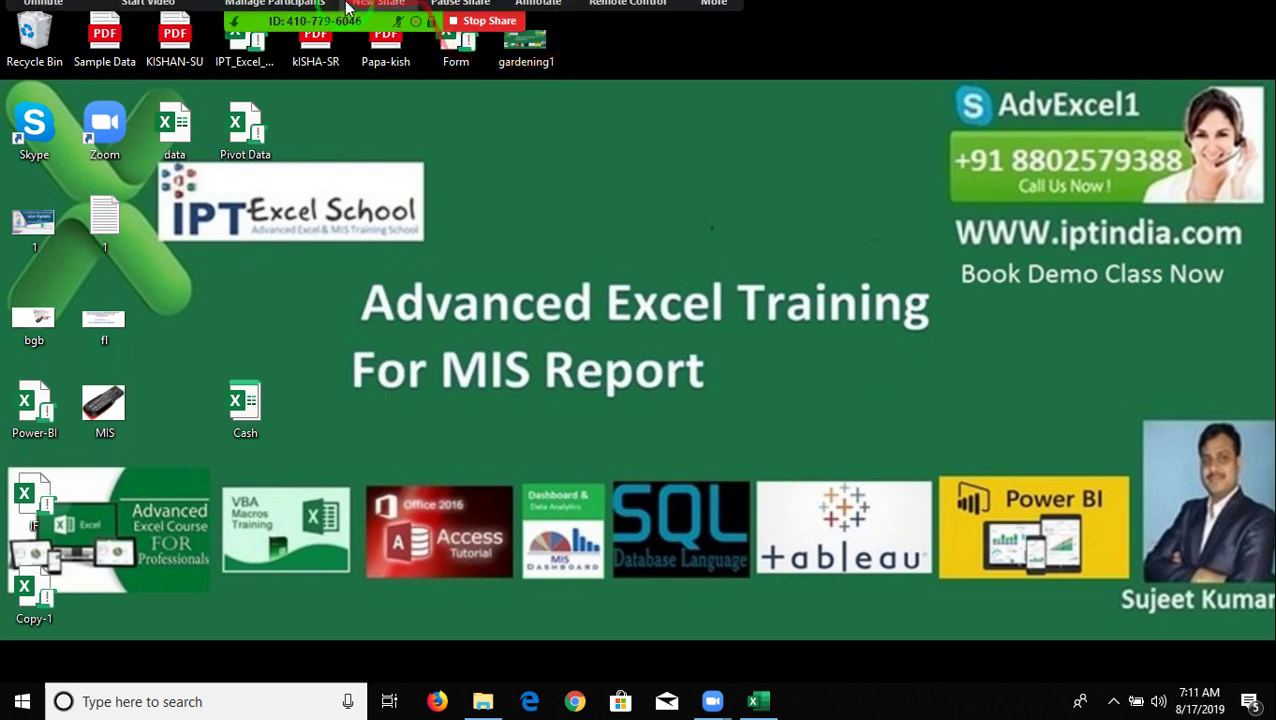
{"action": "left_click", "coordinate": [298, 30]}
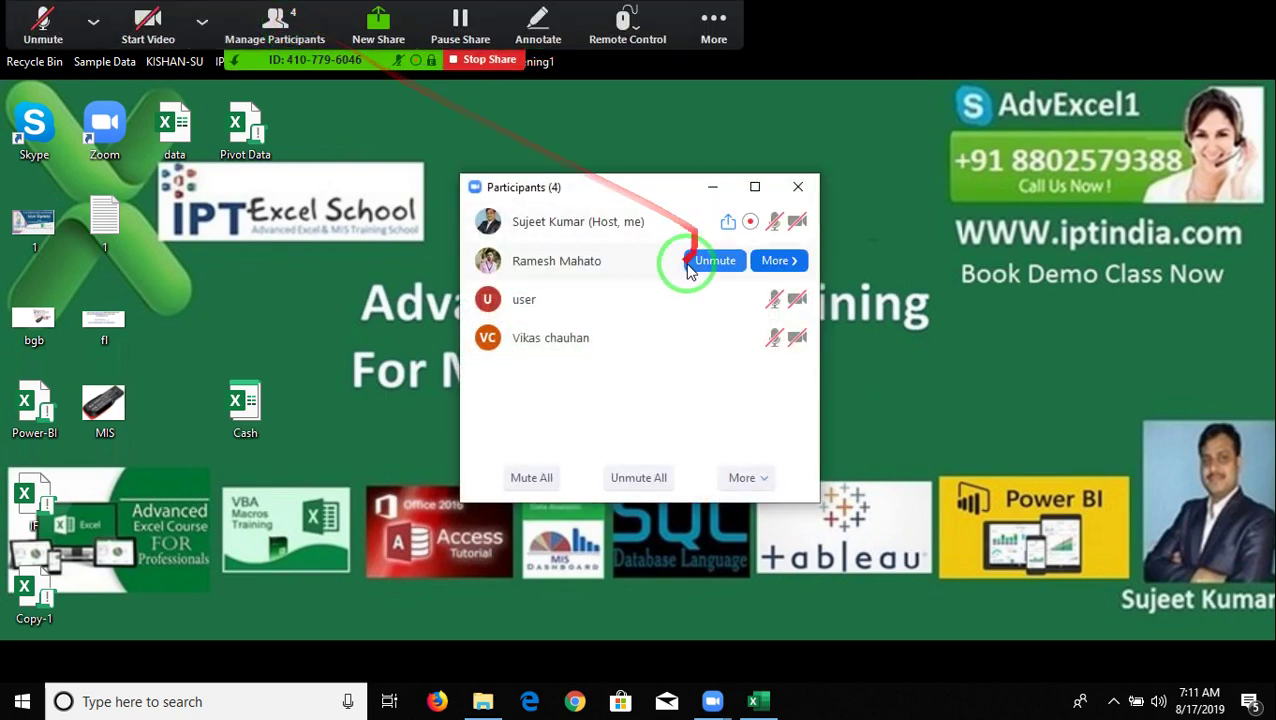
{"action": "mouse_move", "coordinate": [600, 338]}
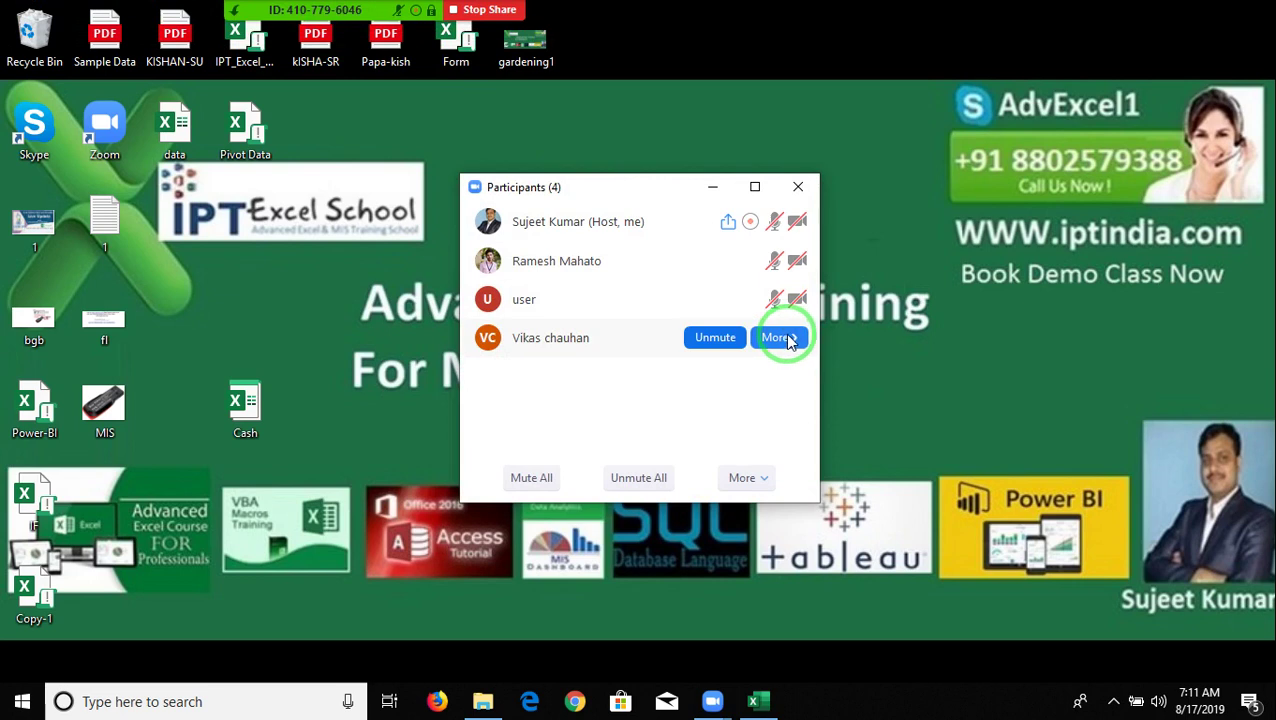
Mute the last participant and unmute your own microphone in the Participants panel.
{"action": "left_click", "coordinate": [555, 476]}
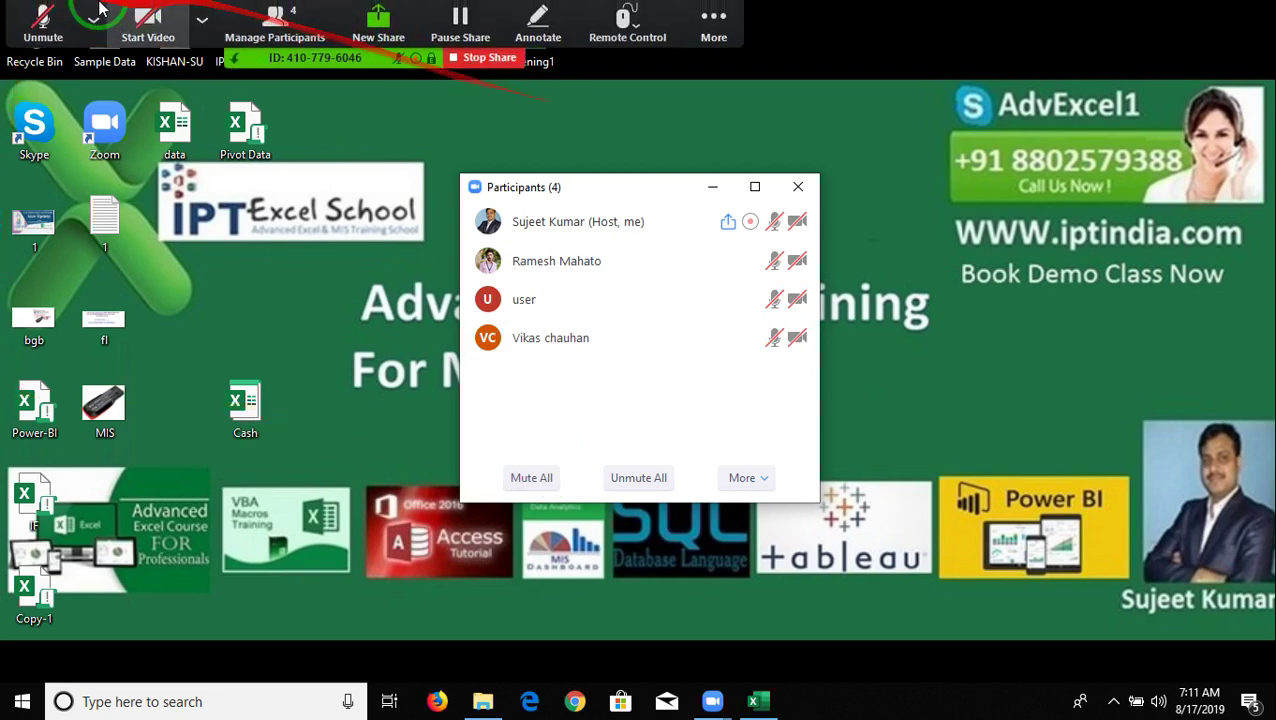
{"action": "left_click", "coordinate": [93, 20]}
{"action": "key", "text": "Escape"}
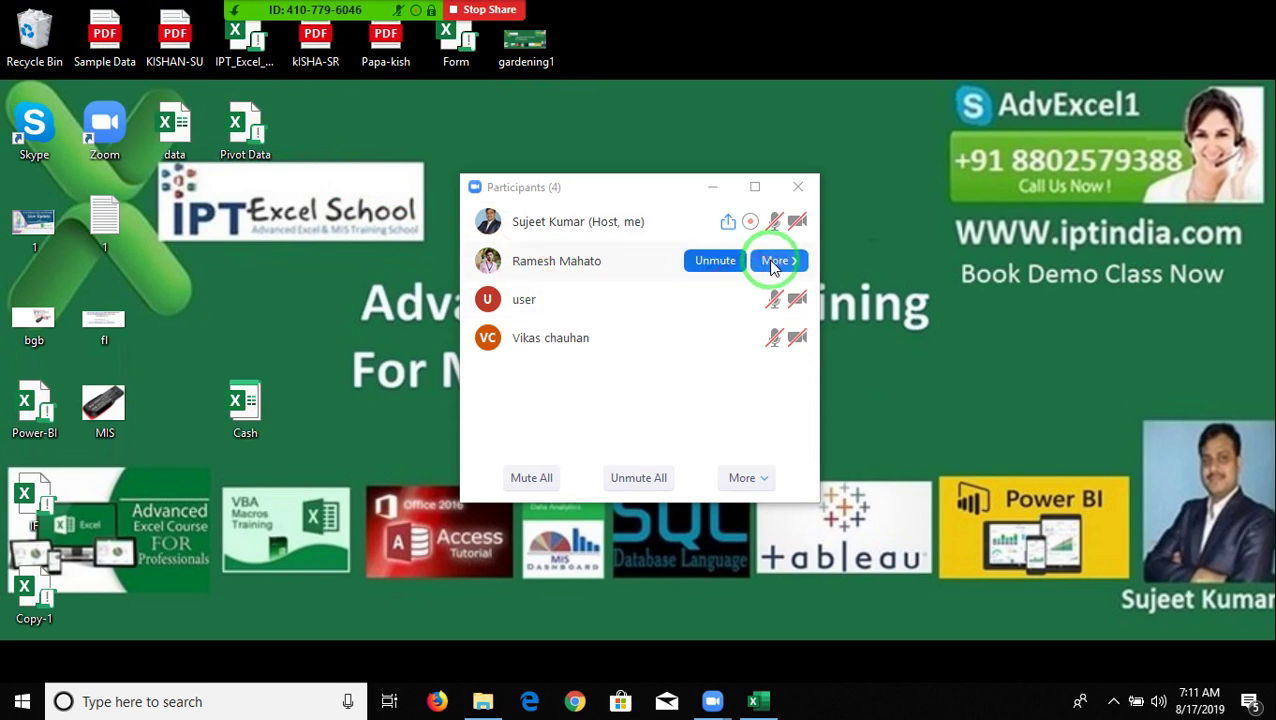
{"action": "mouse_move", "coordinate": [600, 261]}
{"action": "left_click", "coordinate": [690, 224]}
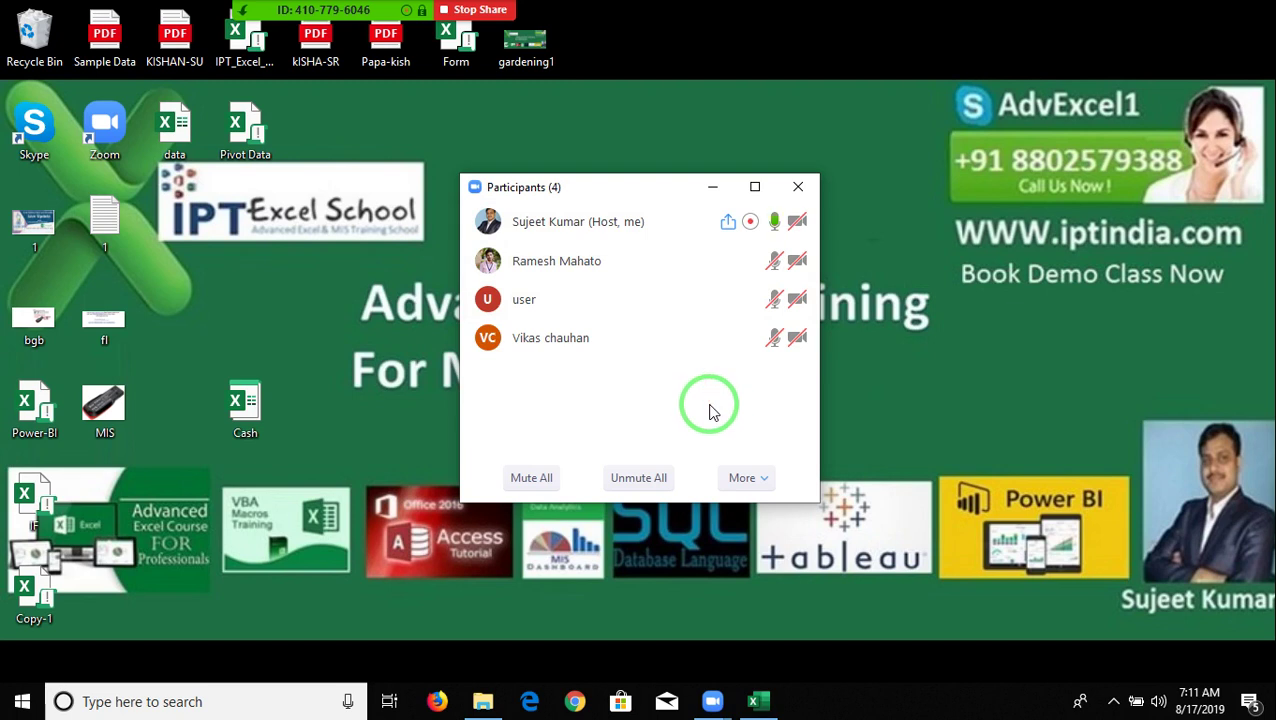
Allow the second and fourth participants to record, then close the Participants list.
{"action": "left_click", "coordinate": [778, 261]}
{"action": "left_click", "coordinate": [840, 280]}
{"action": "left_click", "coordinate": [778, 299]}
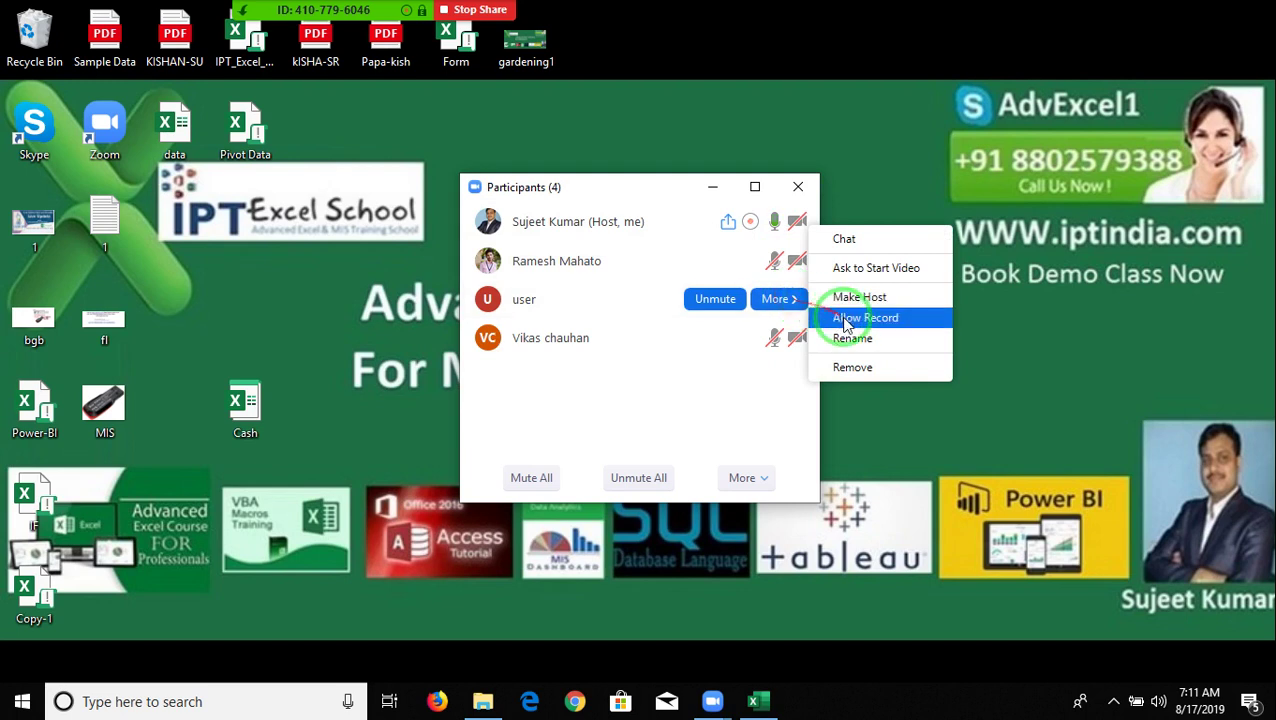
{"action": "left_click", "coordinate": [843, 318]}
{"action": "left_click", "coordinate": [788, 338]}
{"action": "left_click", "coordinate": [832, 356]}
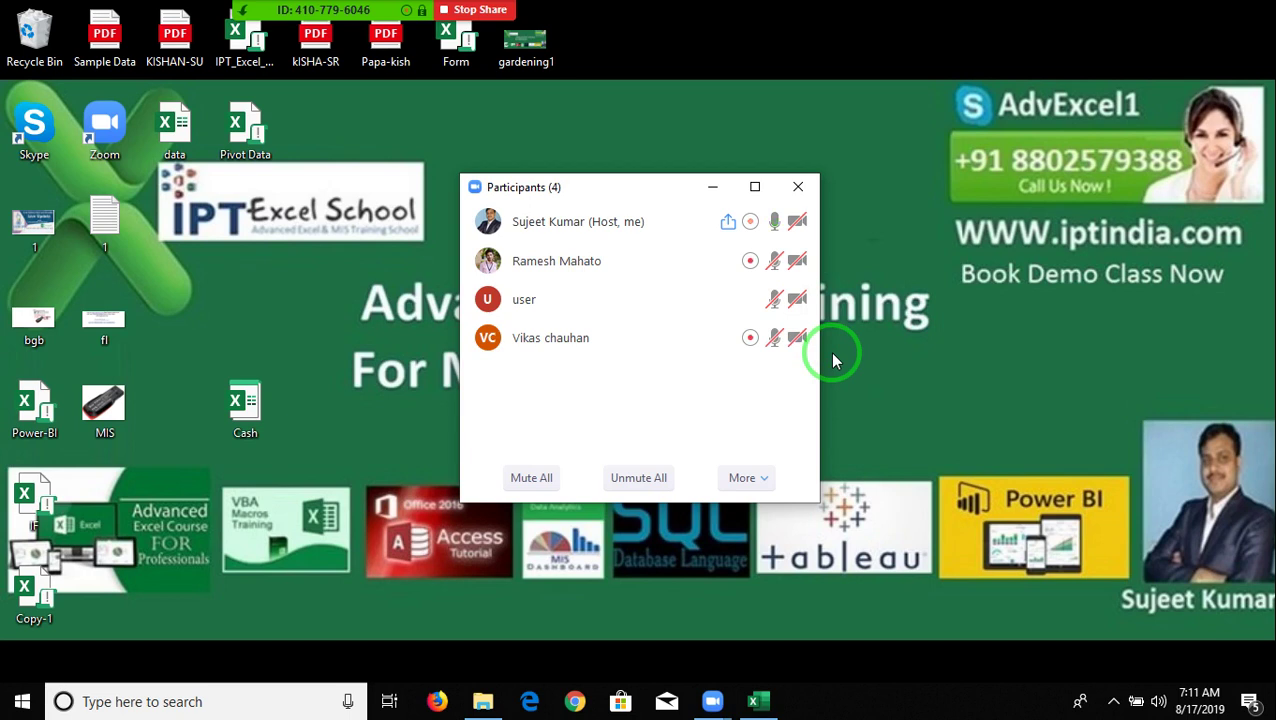
{"action": "left_click", "coordinate": [808, 192]}
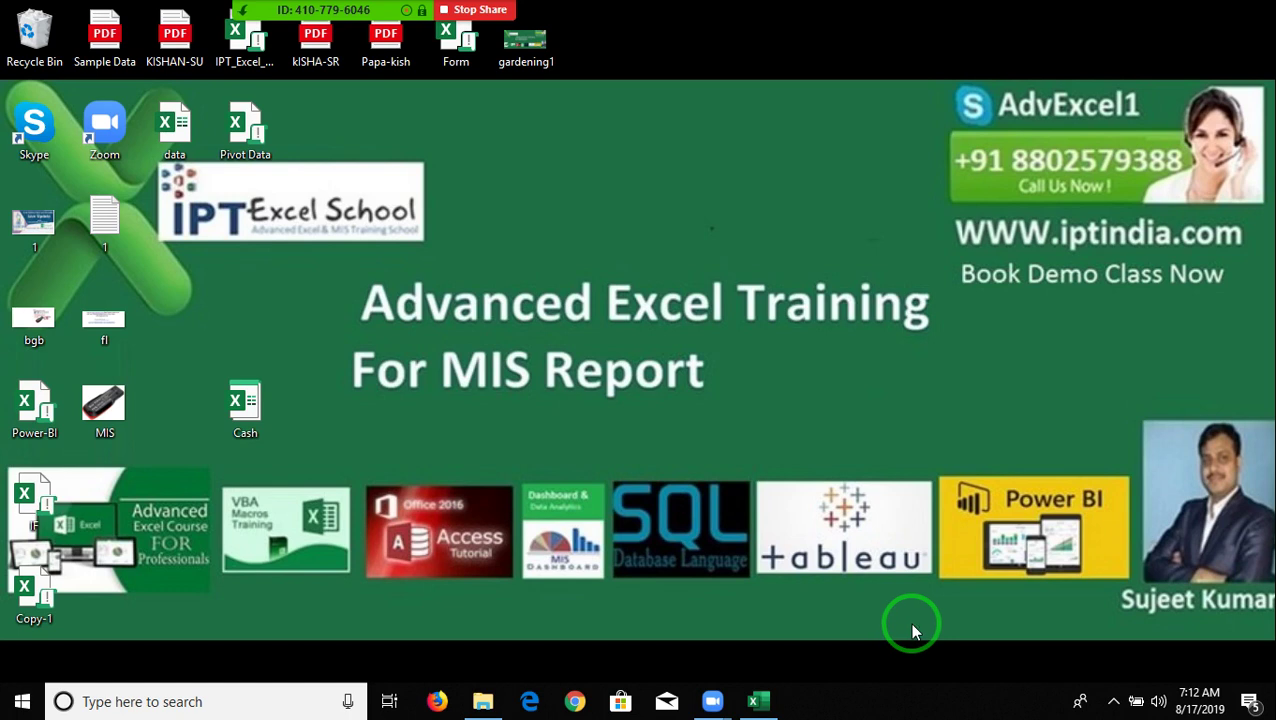
Enter =RANDBETWEEN(10,90) in cell B2 of sheet 21.
{"action": "left_click", "coordinate": [753, 701]}
{"action": "left_click", "coordinate": [133, 240]}
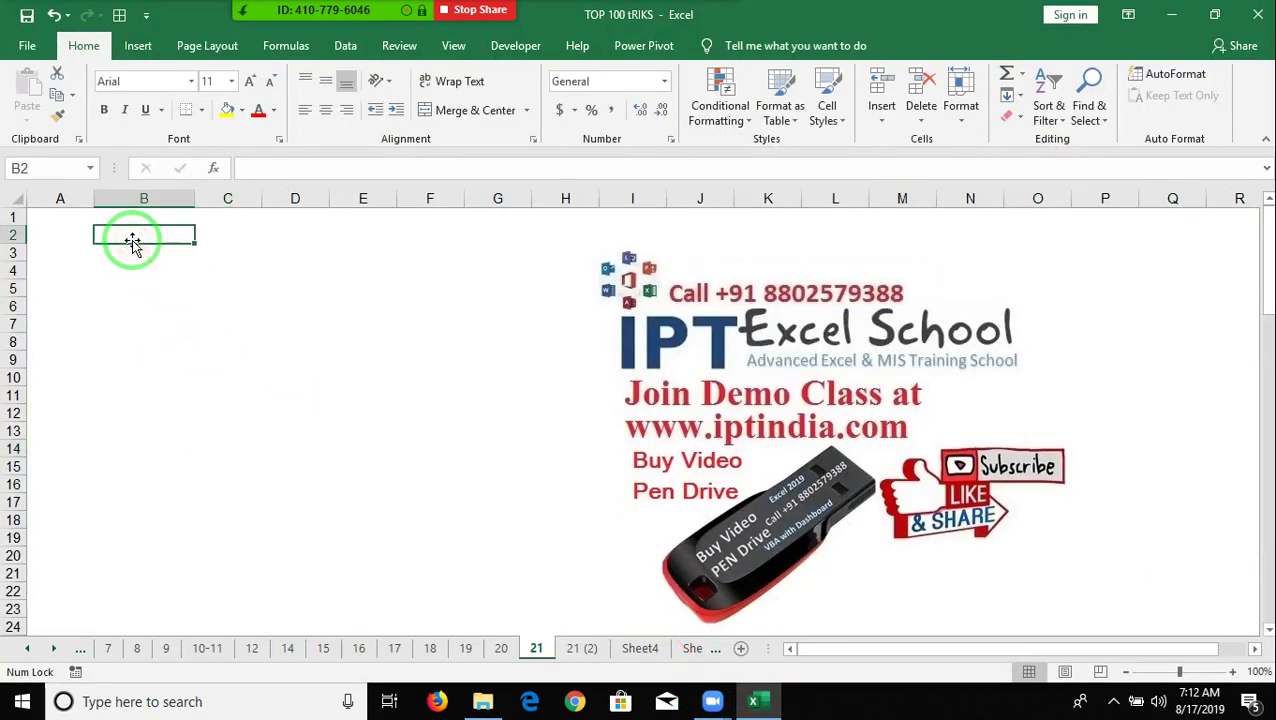
{"action": "type", "text": "=ra"}
{"action": "key", "text": "Down"}
{"action": "key", "text": "Down"}
{"action": "key", "text": "Tab"}
{"action": "type", "text": "10"}
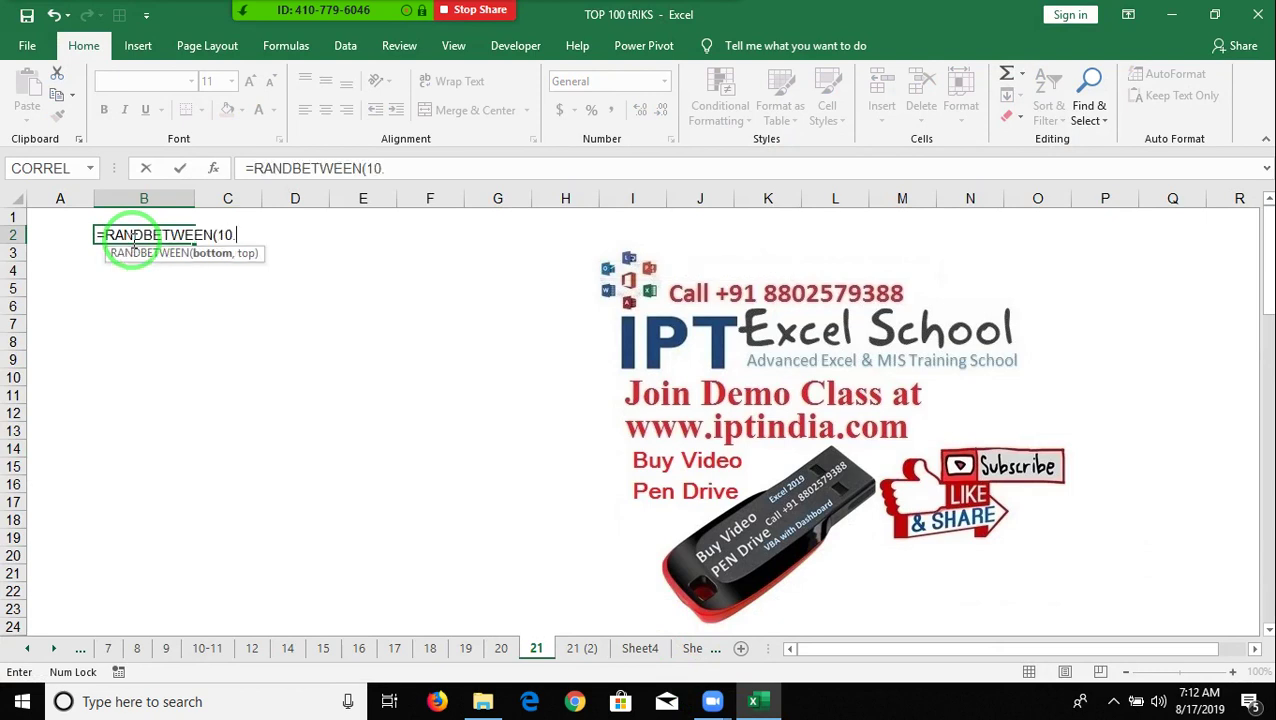
{"action": "type", "text": ",90"}
{"action": "key", "text": "Return"}
Fill the RANDBETWEEN formula across B2:E8 and shade the block yellow.
{"action": "mouse_move", "coordinate": [134, 236]}
{"action": "left_mouse_down"}
{"action": "mouse_move", "coordinate": [328, 343]}
{"action": "mouse_move", "coordinate": [395, 343]}
{"action": "left_mouse_up"}
{"action": "key", "text": "ctrl+r"}
{"action": "key", "text": "ctrl+d"}
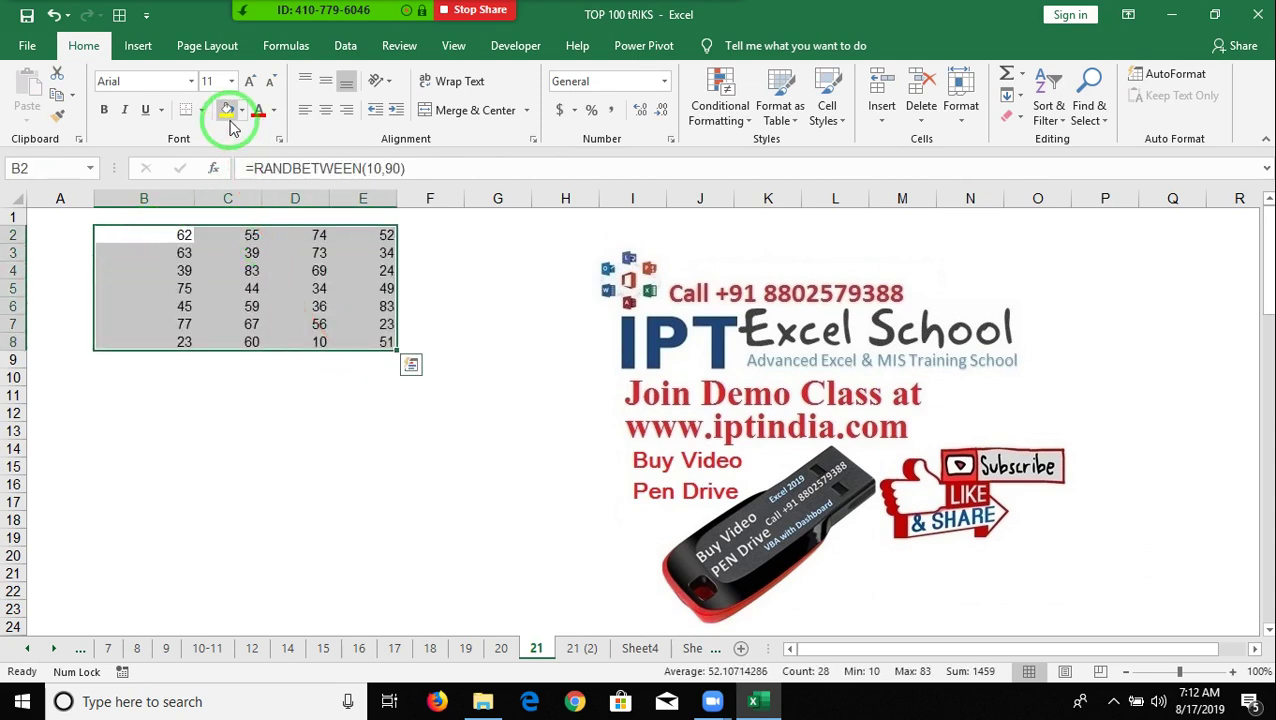
{"action": "left_click", "coordinate": [227, 110]}
{"action": "left_click_drag", "start_coordinate": [173, 187], "coordinate": [361, 216]}
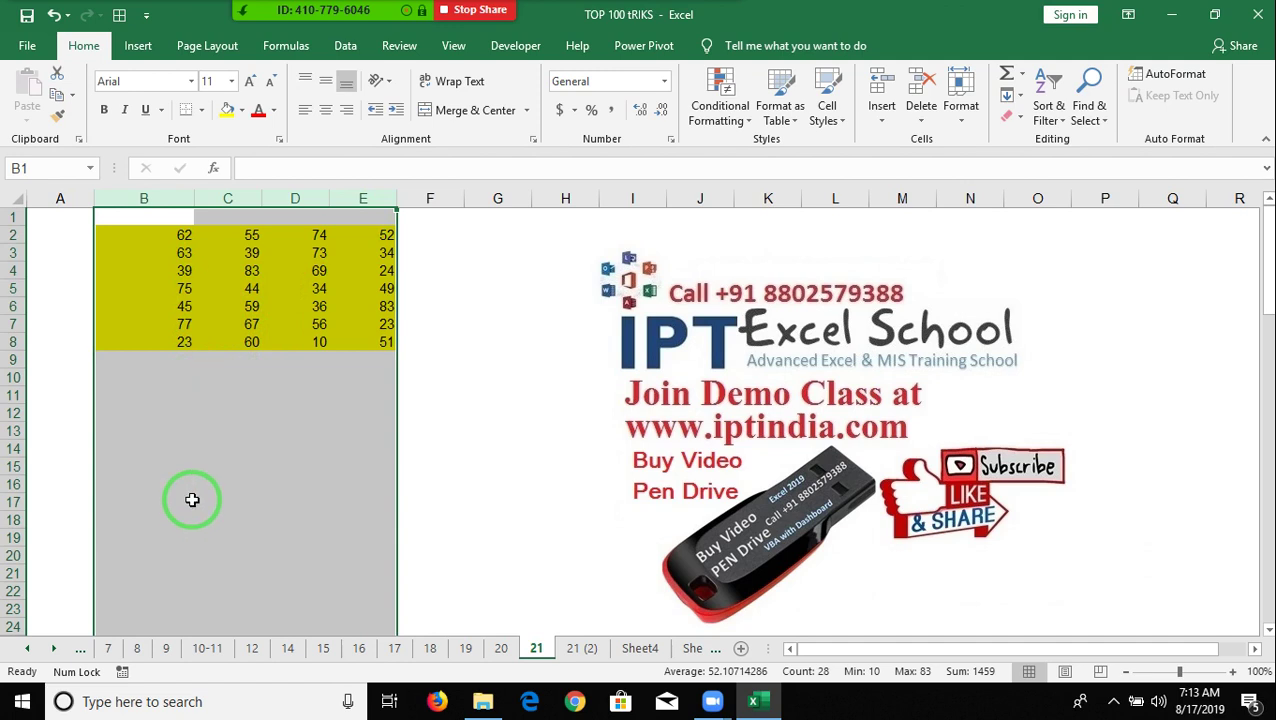
Enter =B4 in F13 so it shows B4's random value.
{"action": "left_click", "coordinate": [440, 430]}
{"action": "type", "text": "="}
{"action": "left_click", "coordinate": [183, 270]}
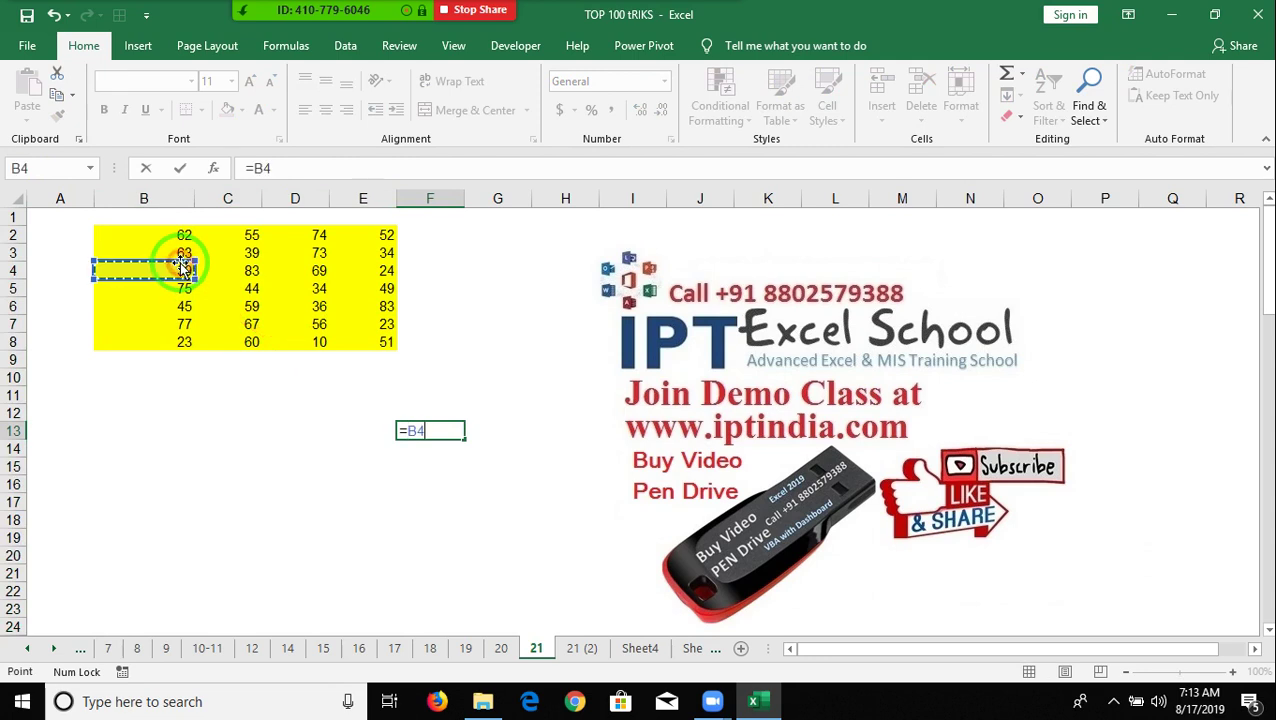
{"action": "key", "text": "Return"}
{"action": "left_click", "coordinate": [414, 412]}
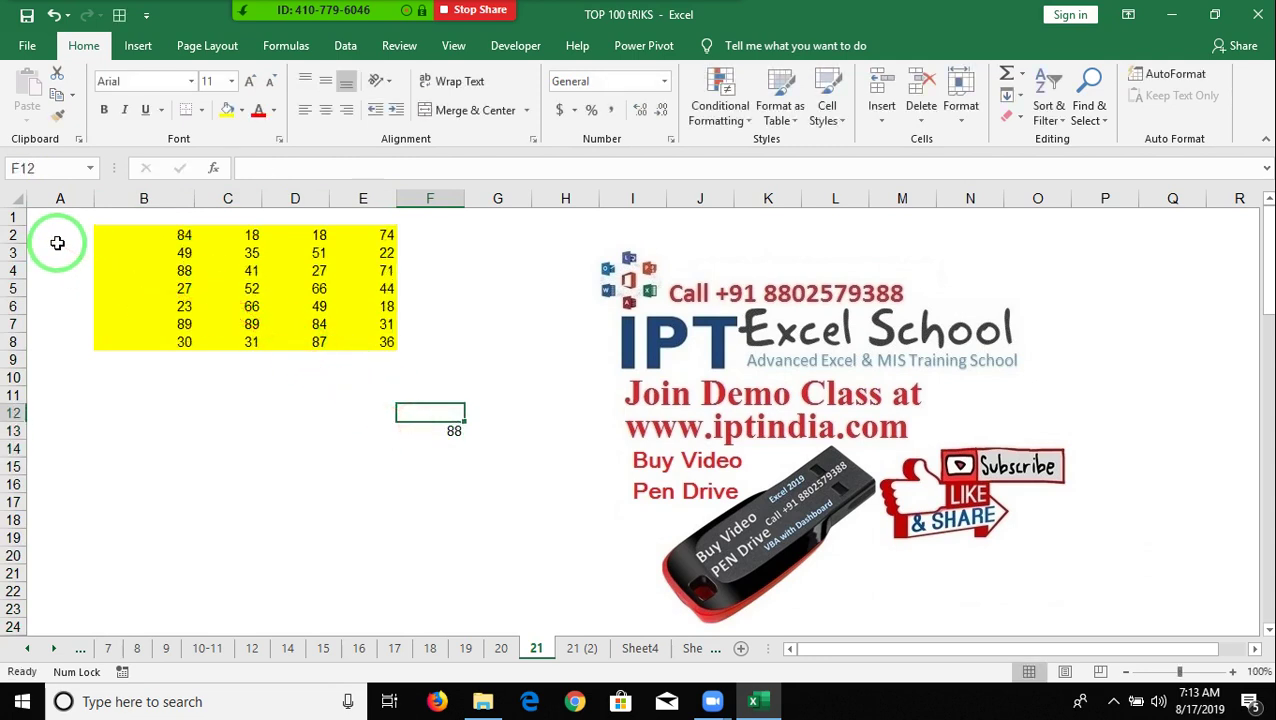
{"action": "mouse_move", "coordinate": [140, 234]}
{"action": "left_mouse_down"}
{"action": "mouse_move", "coordinate": [308, 287]}
{"action": "mouse_move", "coordinate": [365, 343]}
{"action": "left_mouse_up"}
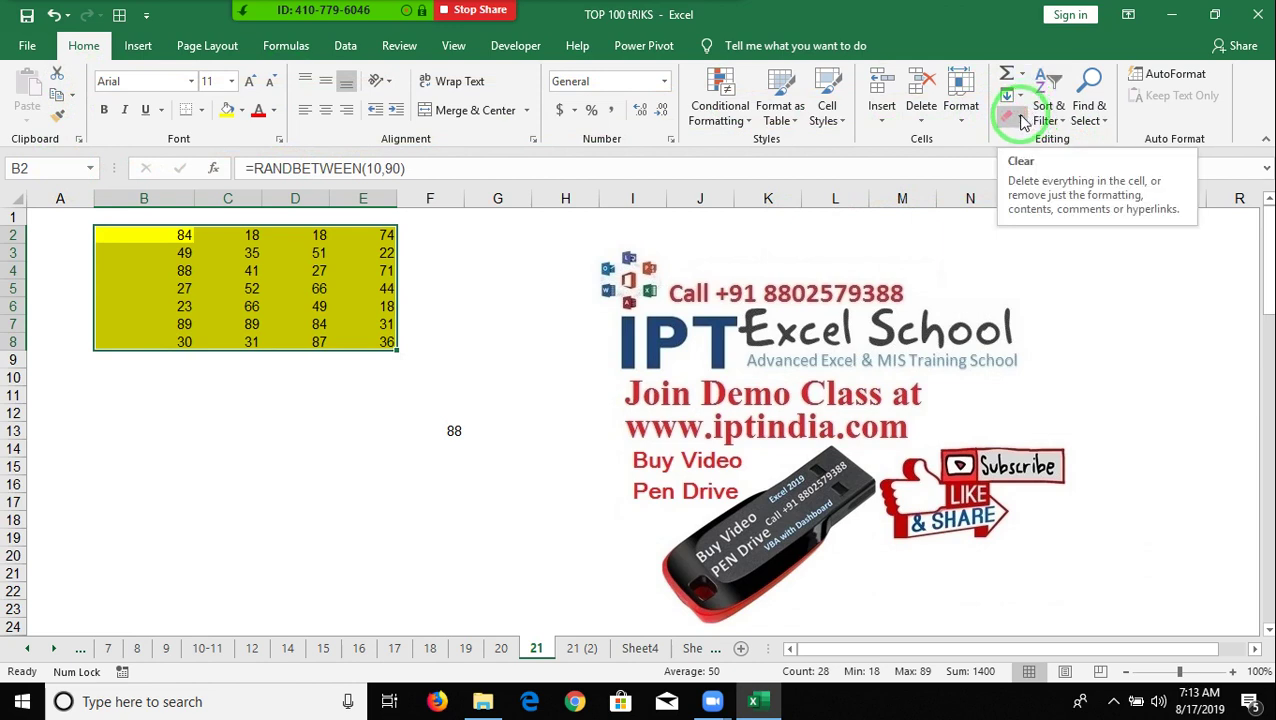
{"action": "left_click", "coordinate": [1020, 118]}
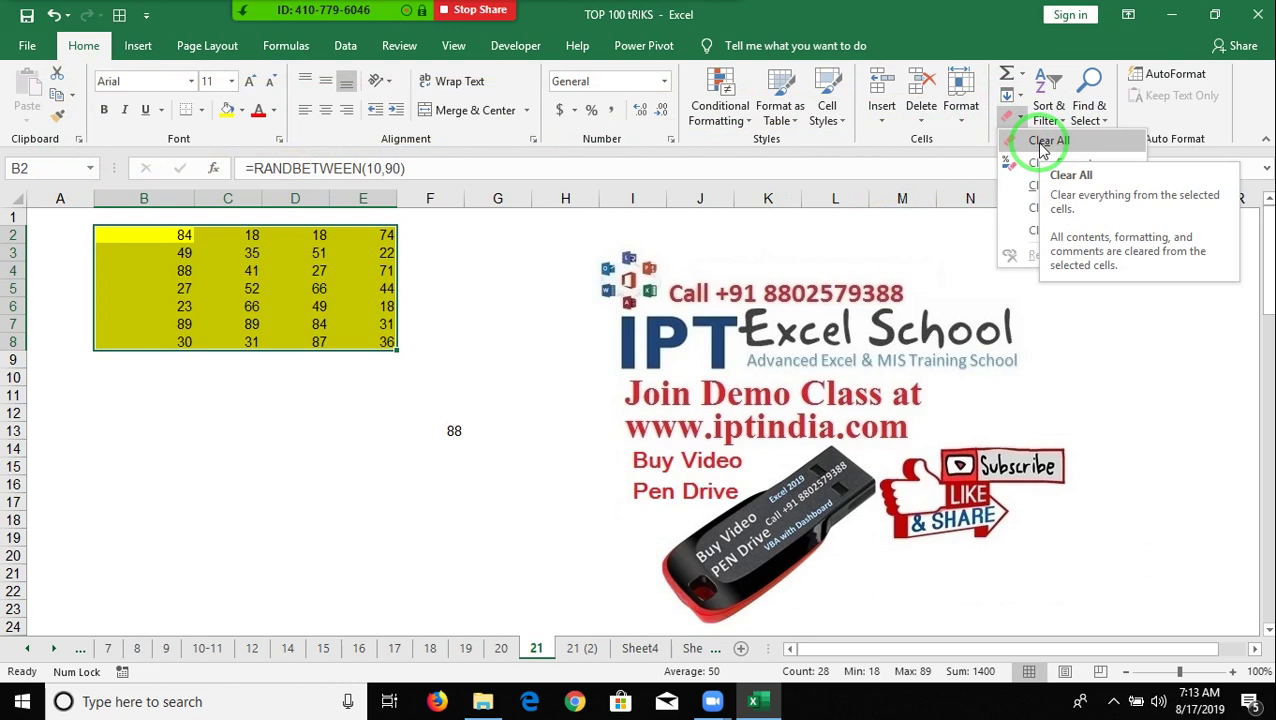
{"action": "left_click", "coordinate": [1041, 142]}
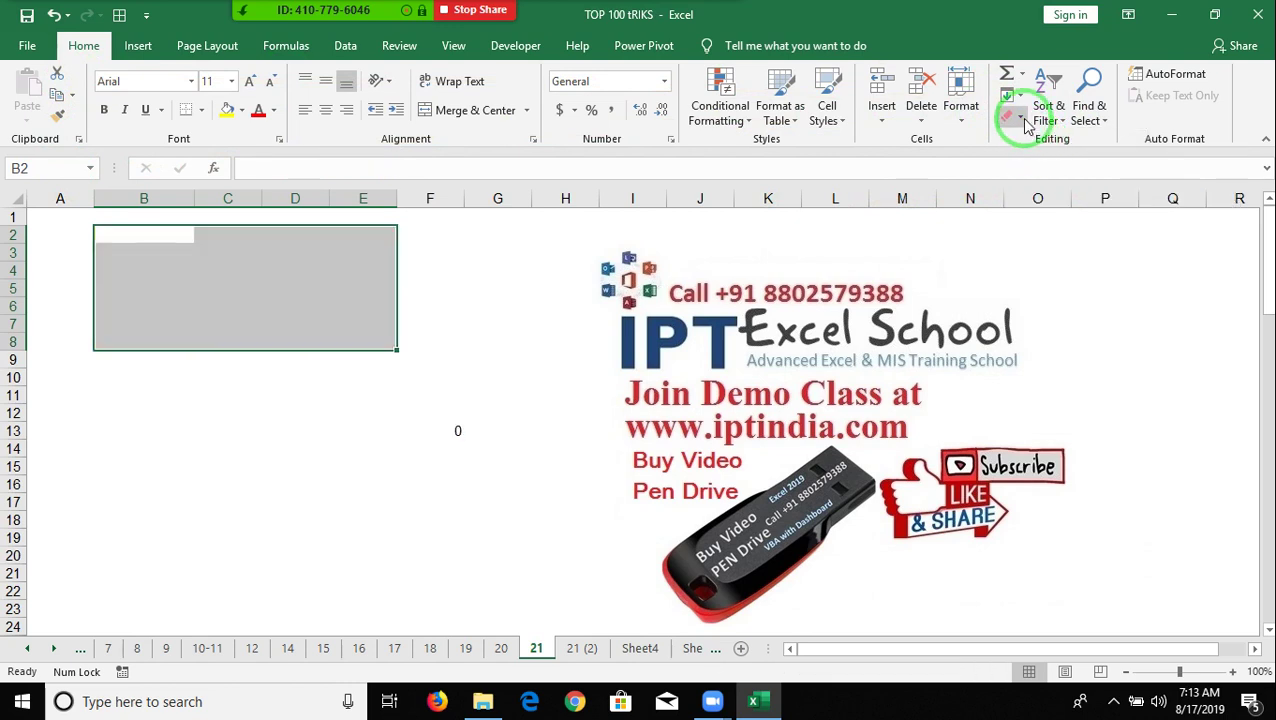
{"action": "key", "text": "ctrl+z"}
{"action": "left_click", "coordinate": [1018, 118]}
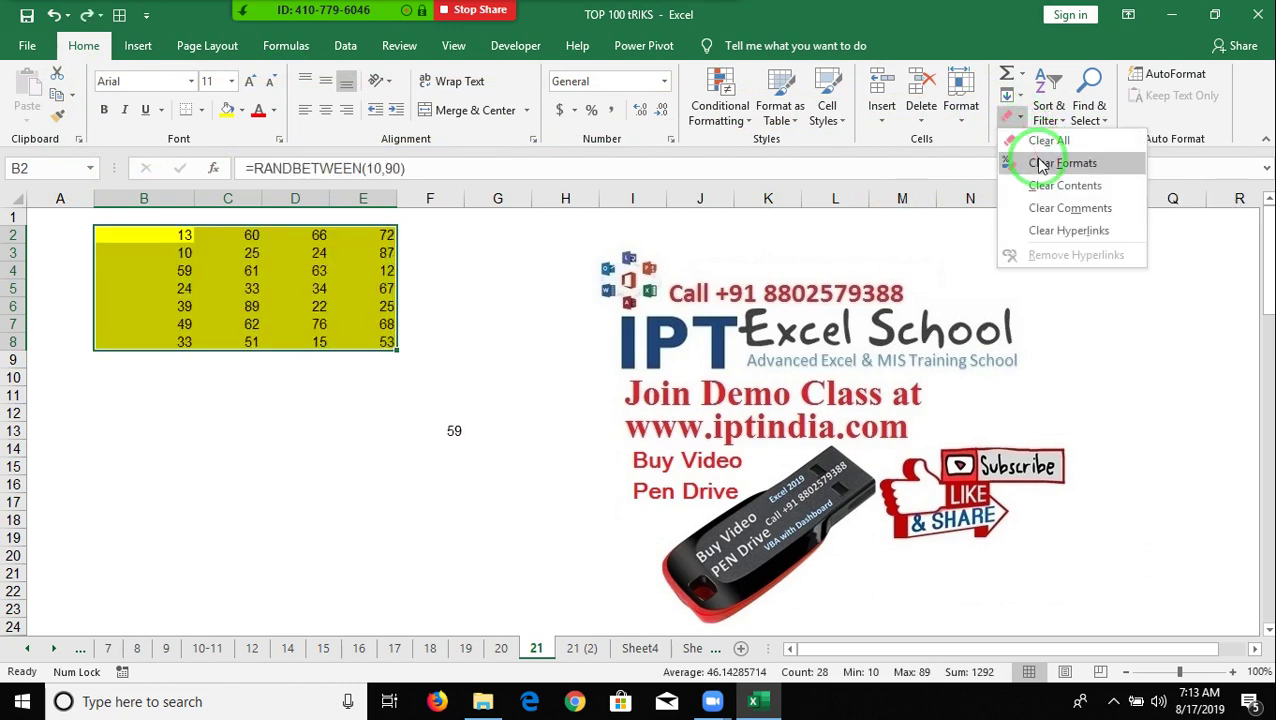
{"action": "left_click", "coordinate": [1041, 165]}
{"action": "key", "text": "ctrl+z"}
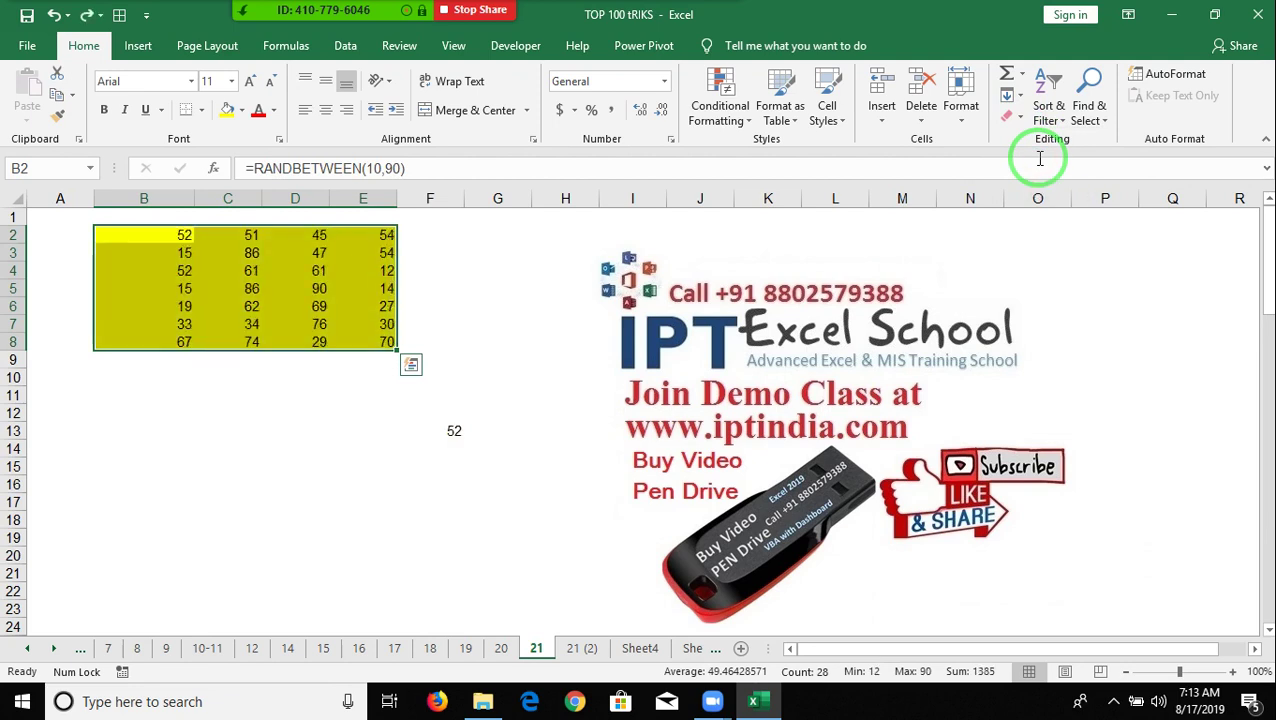
{"action": "left_click", "coordinate": [1018, 118]}
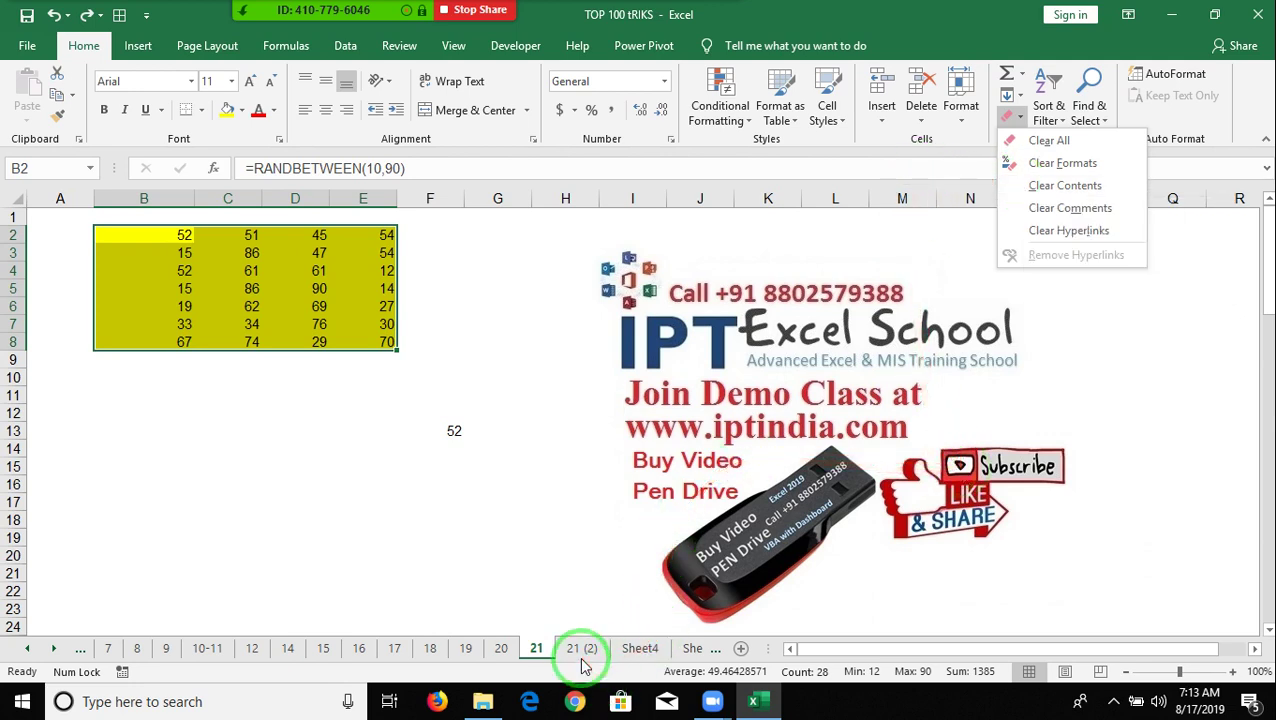
Rename sheet '21 (2)' to '22'.
{"action": "left_click", "coordinate": [582, 650]}
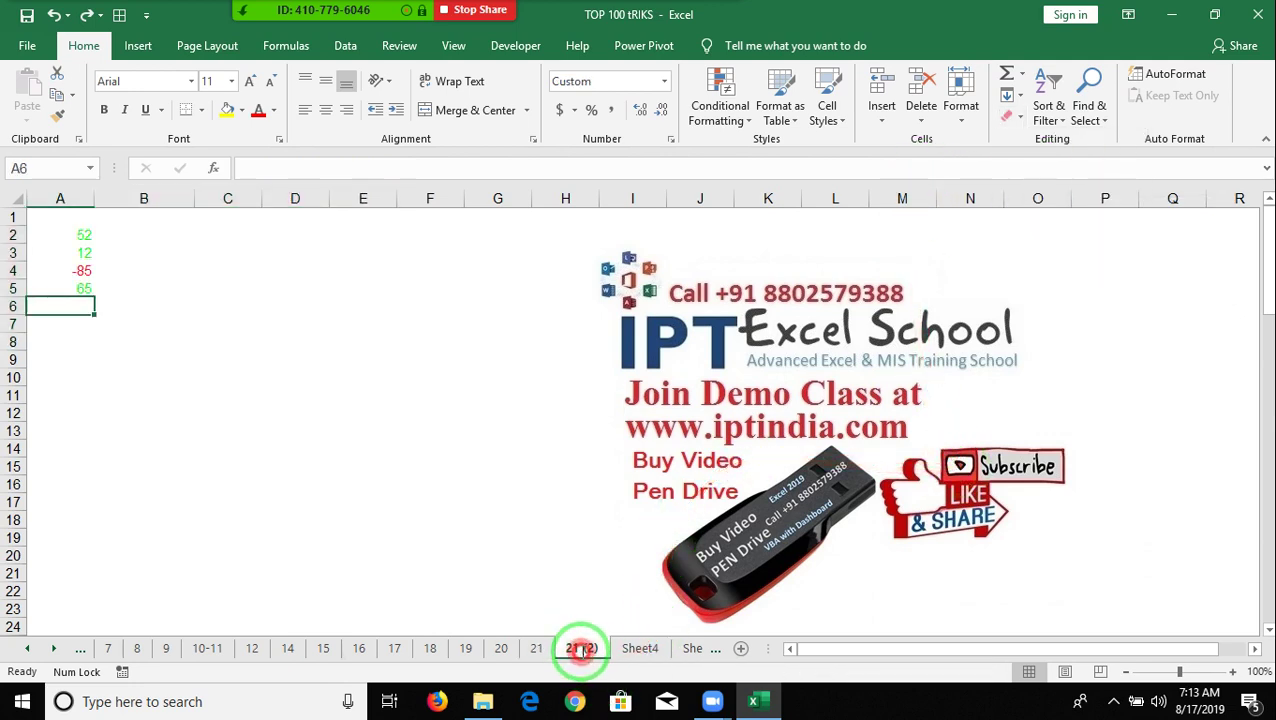
{"action": "double_click", "coordinate": [582, 650]}
{"action": "key", "text": "BackSpace"}
{"action": "key", "text": "BackSpace"}
{"action": "key", "text": "BackSpace"}
{"action": "key", "text": "BackSpace"}
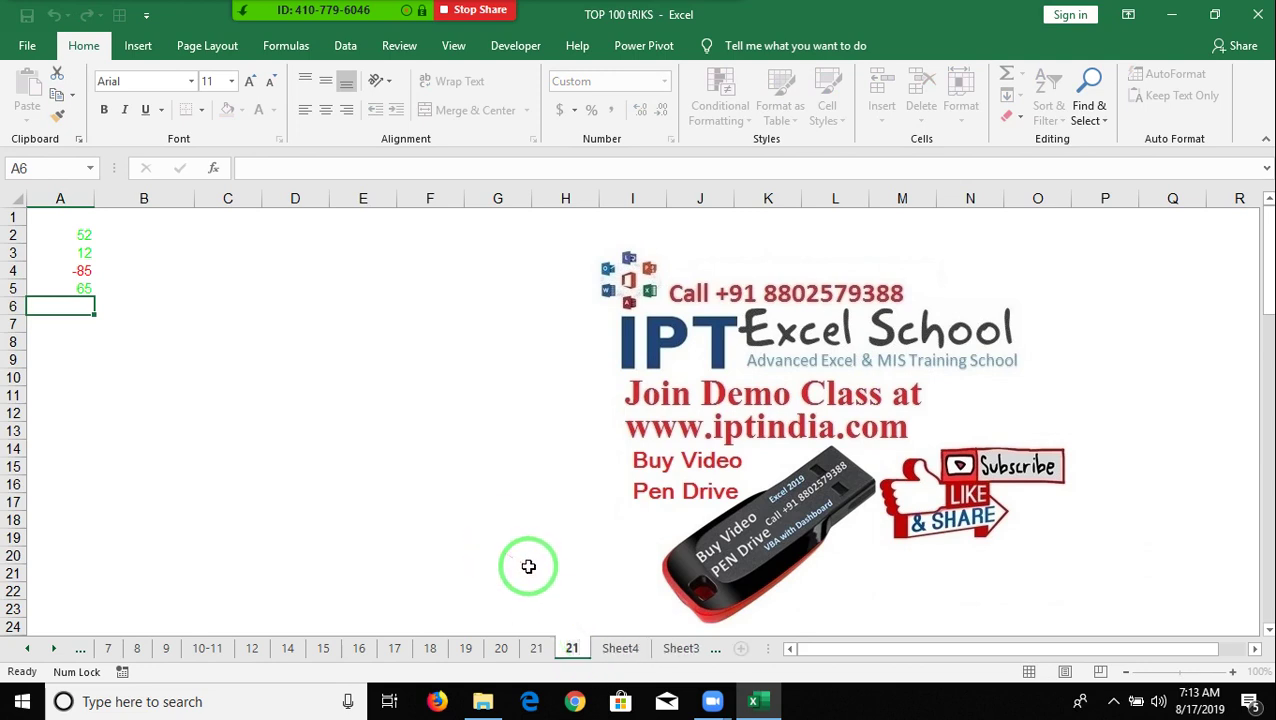
{"action": "key", "text": "BackSpace"}
{"action": "type", "text": "2"}
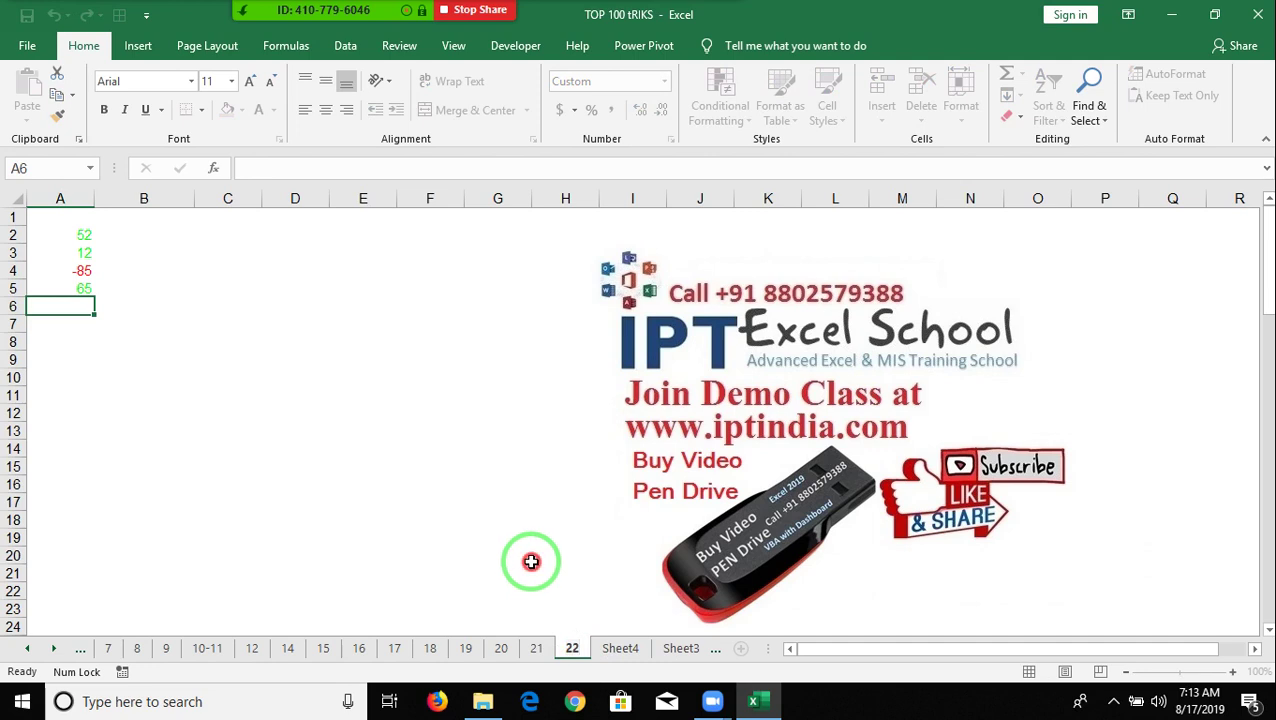
{"action": "left_click", "coordinate": [531, 561]}
Duplicate sheet 22 and name the copy '23'.
{"action": "left_click_drag", "start_coordinate": [570, 645], "coordinate": [618, 644]}
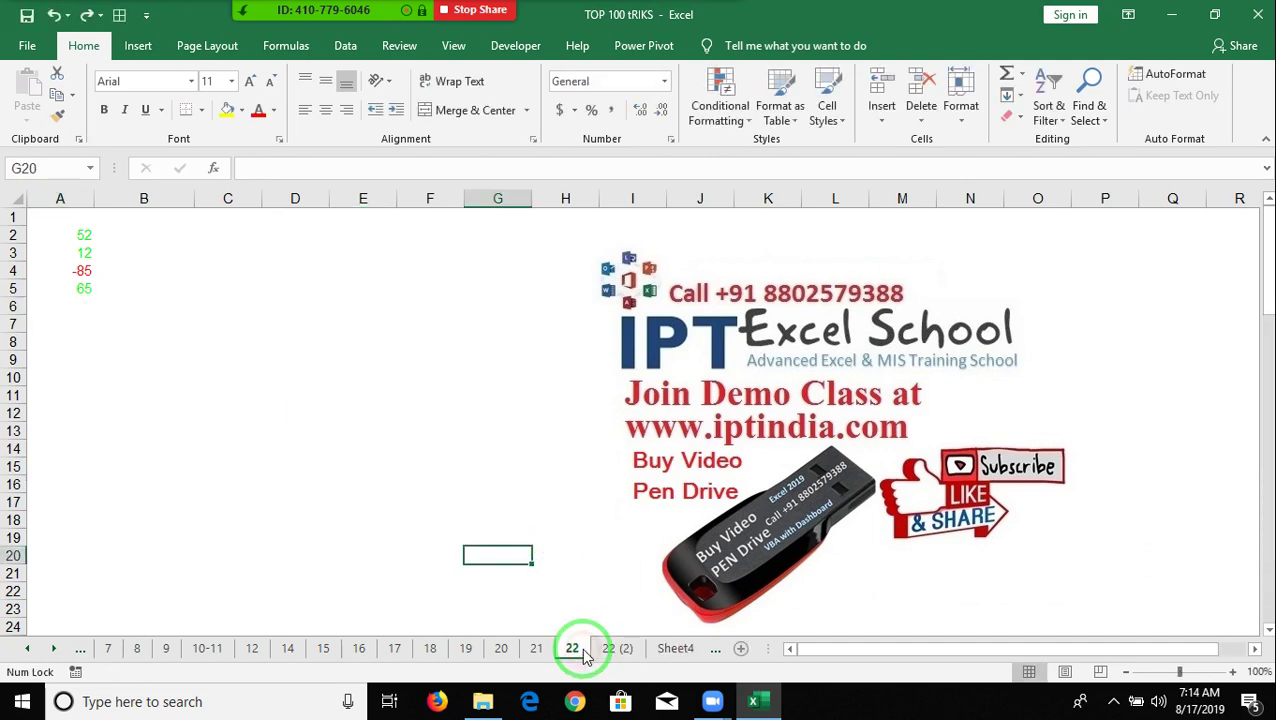
{"action": "double_click", "coordinate": [612, 648]}
{"action": "type", "text": "3"}
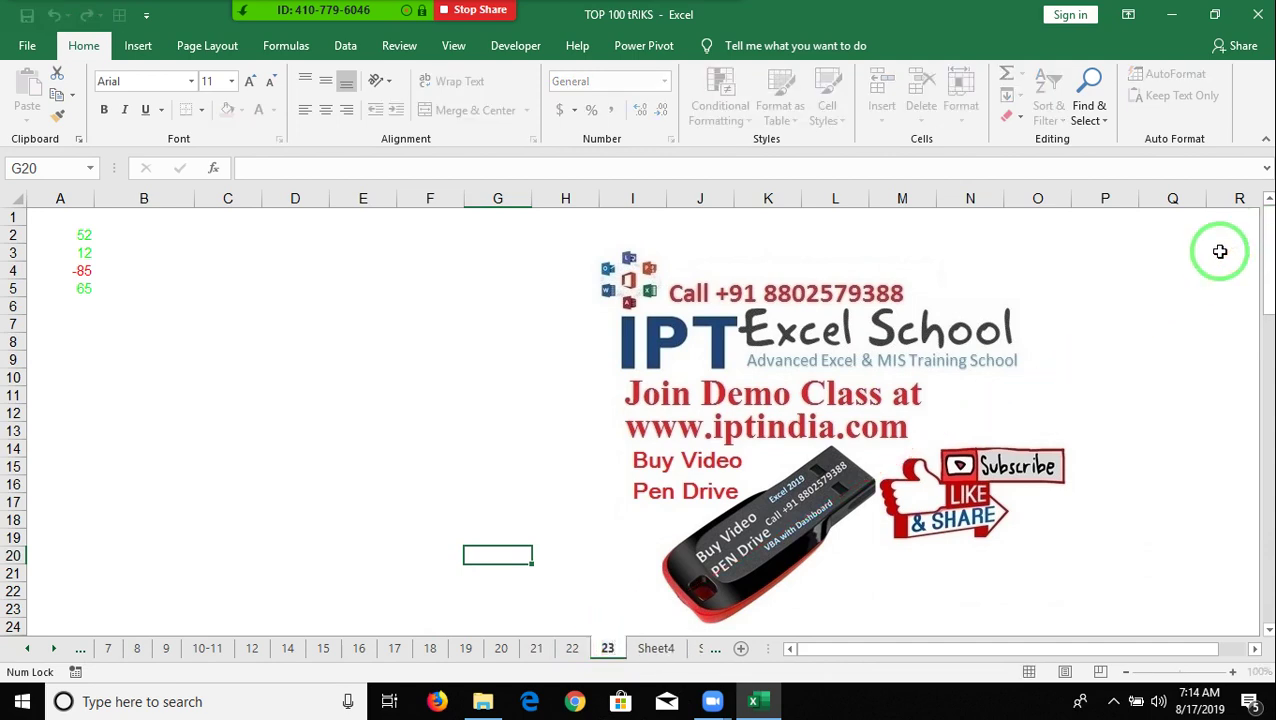
{"action": "key", "text": "Return"}
Clear the values in A1:C14 on sheet 22.
{"action": "left_click", "coordinate": [572, 648]}
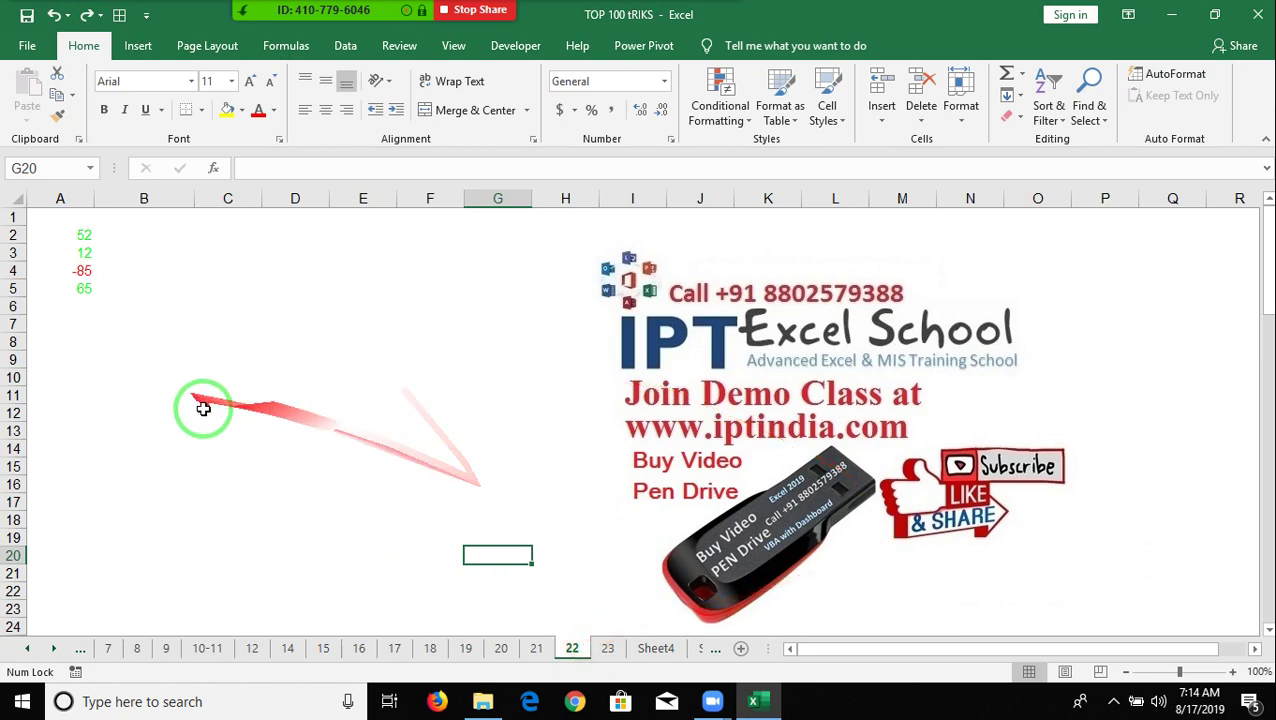
{"action": "left_click_drag", "start_coordinate": [226, 447], "coordinate": [40, 212]}
{"action": "key", "text": "Delete"}
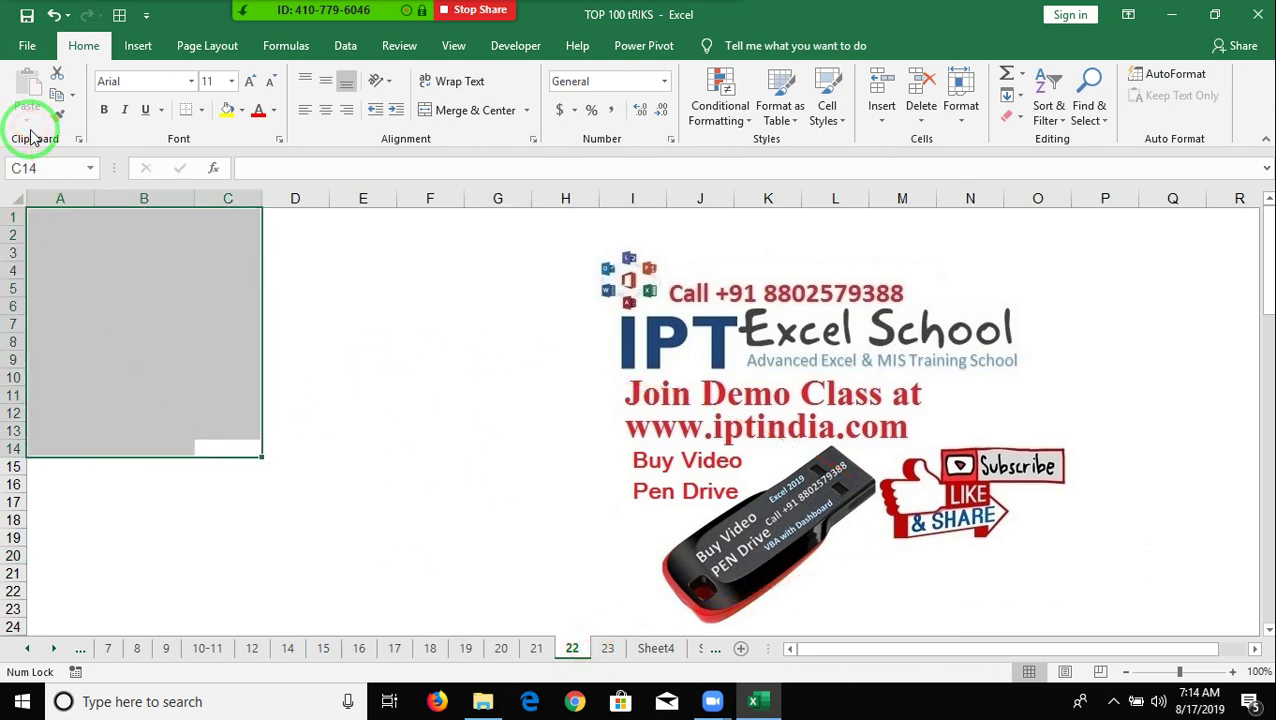
{"action": "key", "text": "Down"}
{"action": "key", "text": "Up"}
{"action": "key", "text": "Up"}
{"action": "key", "text": "Up"}
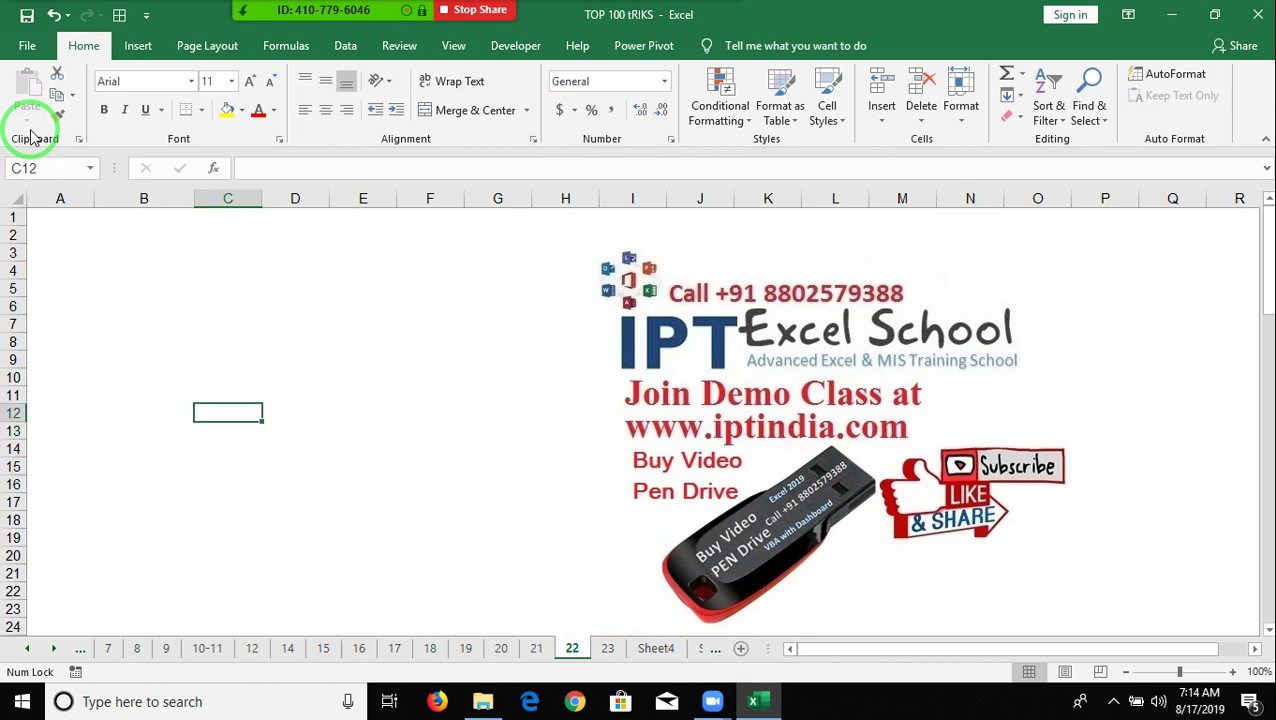
{"action": "key", "text": "Up"}
{"action": "key", "text": "Right"}
{"action": "key", "text": "Up"}
{"action": "key", "text": "Up"}
Enter a lowercase first name in cell B2.
{"action": "key", "text": "ctrl+Up"}
{"action": "key", "text": "Down"}
{"action": "key", "text": "Left"}
{"action": "key", "text": "Left"}
{"action": "type", "text": "sujeet"}
{"action": "key", "text": "Tab"}
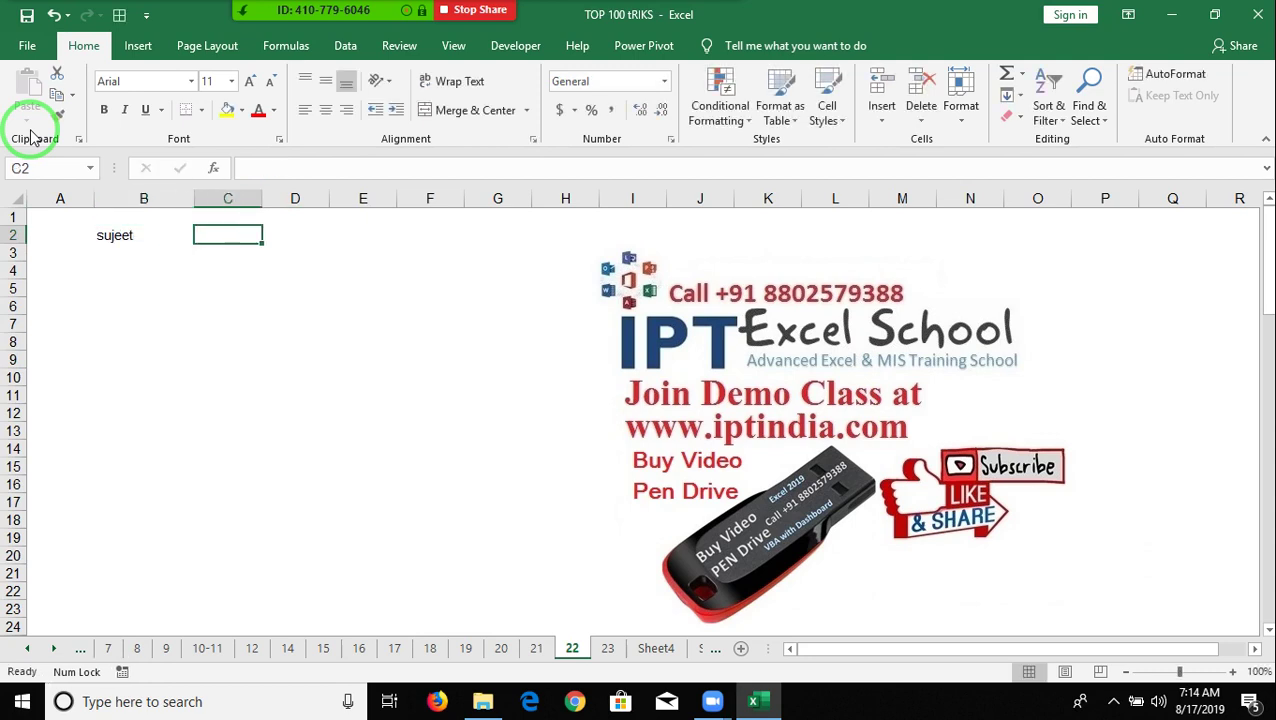
{"action": "key", "text": "Left"}
{"action": "key", "text": "Left"}
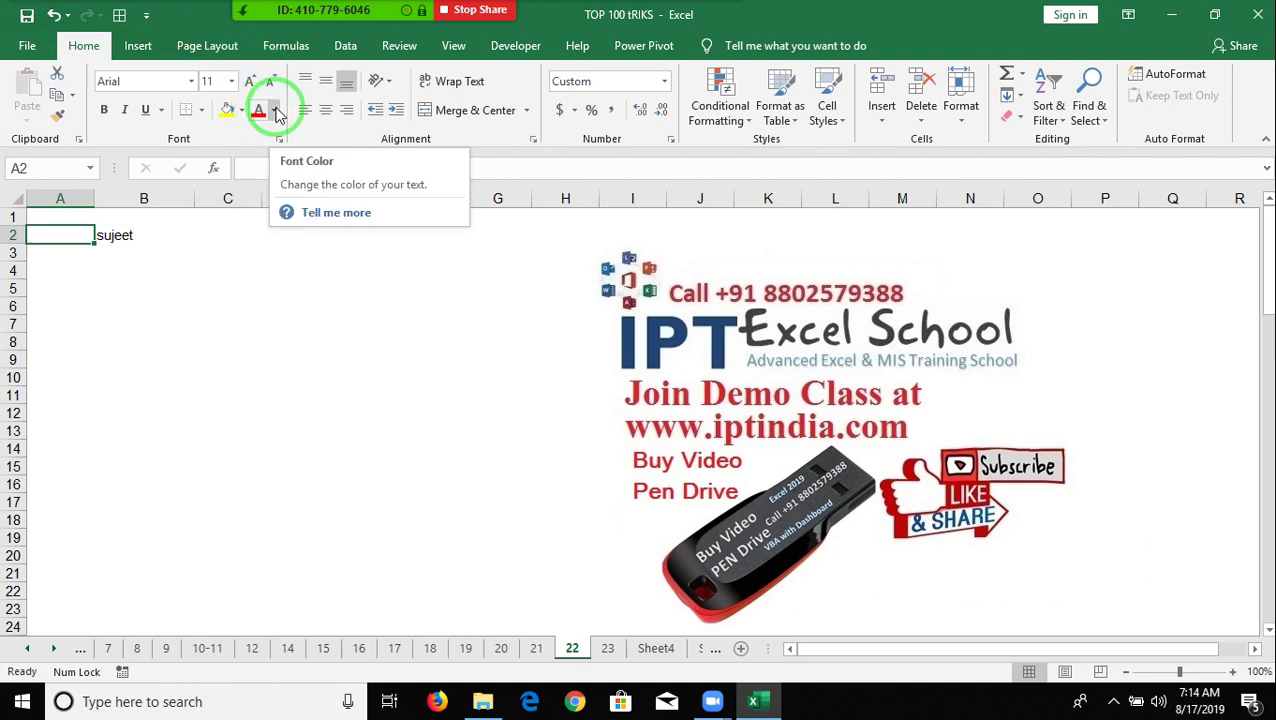
{"action": "key", "text": "Right"}
{"action": "key", "text": "Right"}
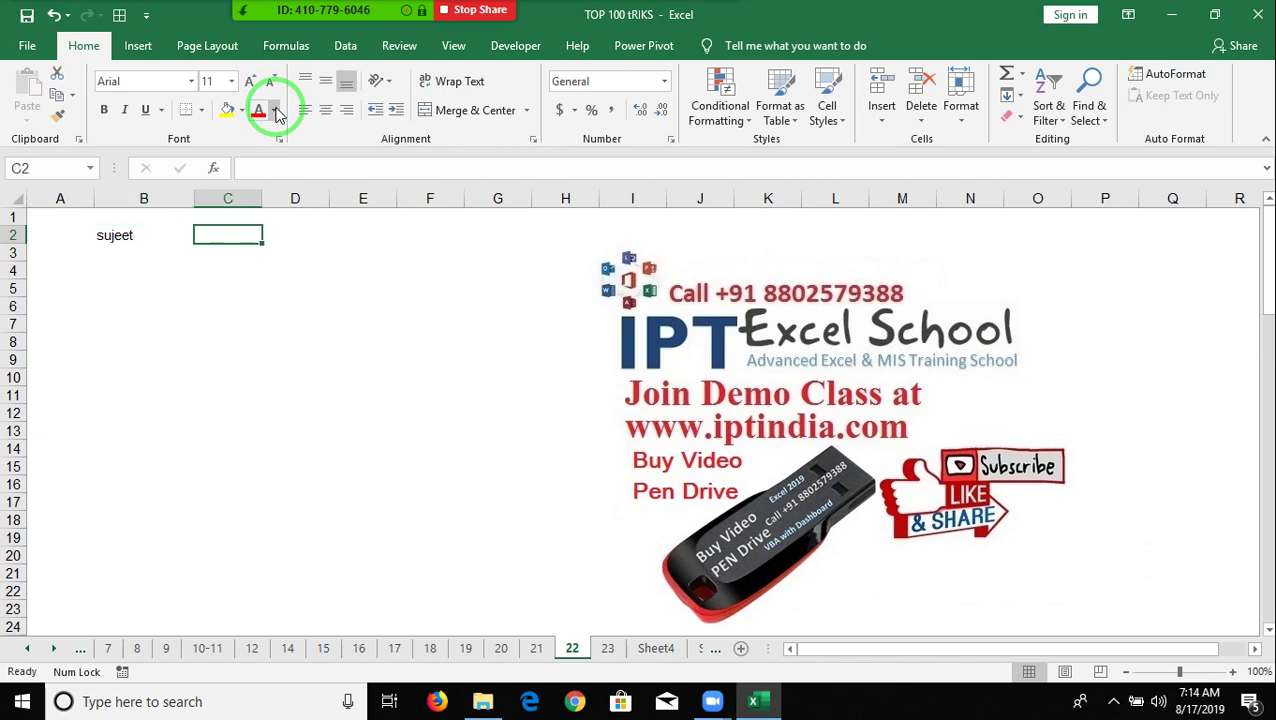
Enter =LOWER(B2) in C2.
{"action": "type", "text": "=low"}
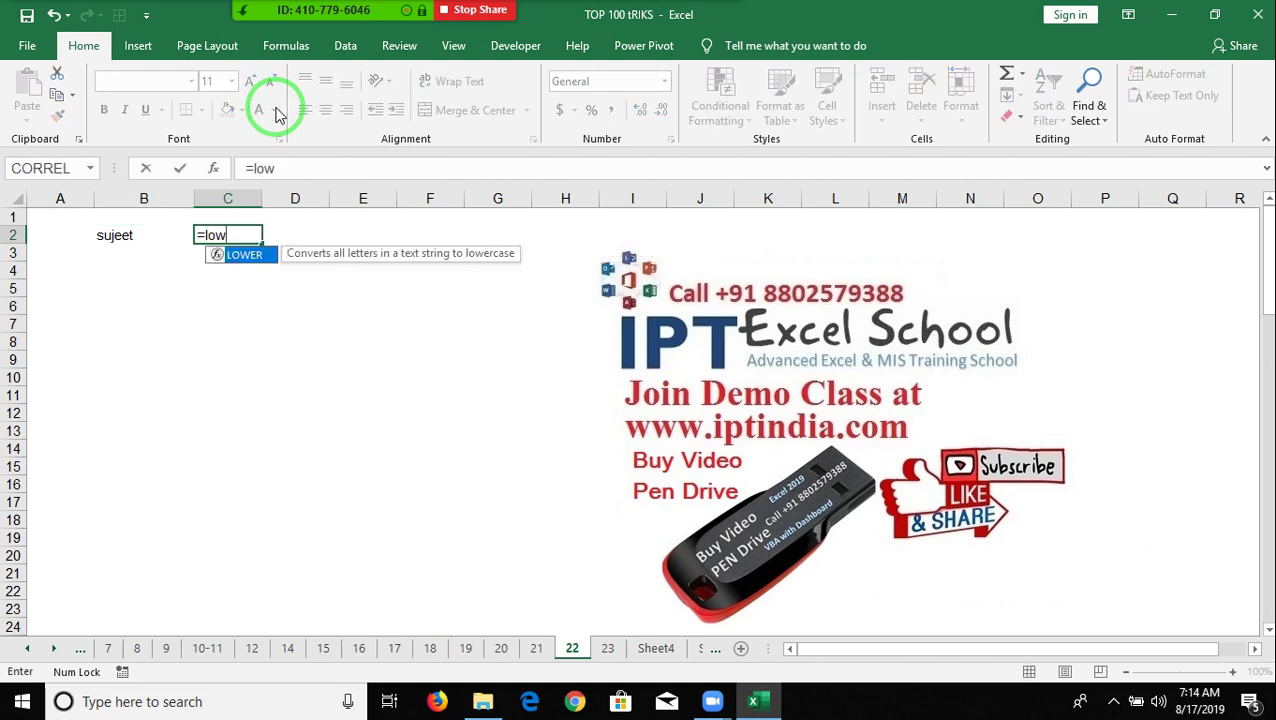
{"action": "key", "text": "Tab"}
{"action": "key", "text": "Left"}
{"action": "key", "text": "Return"}
{"action": "key", "text": "Up"}
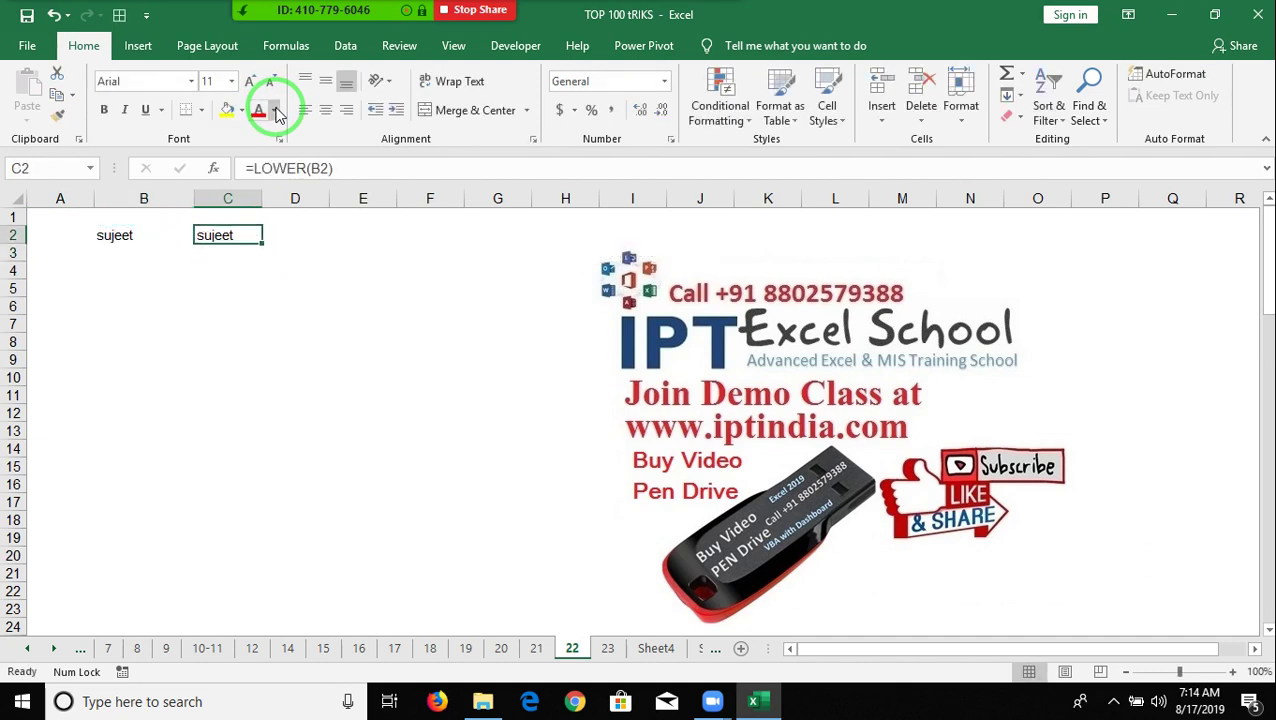
Enter =UPPER(C2) in D2.
{"action": "key", "text": "Right"}
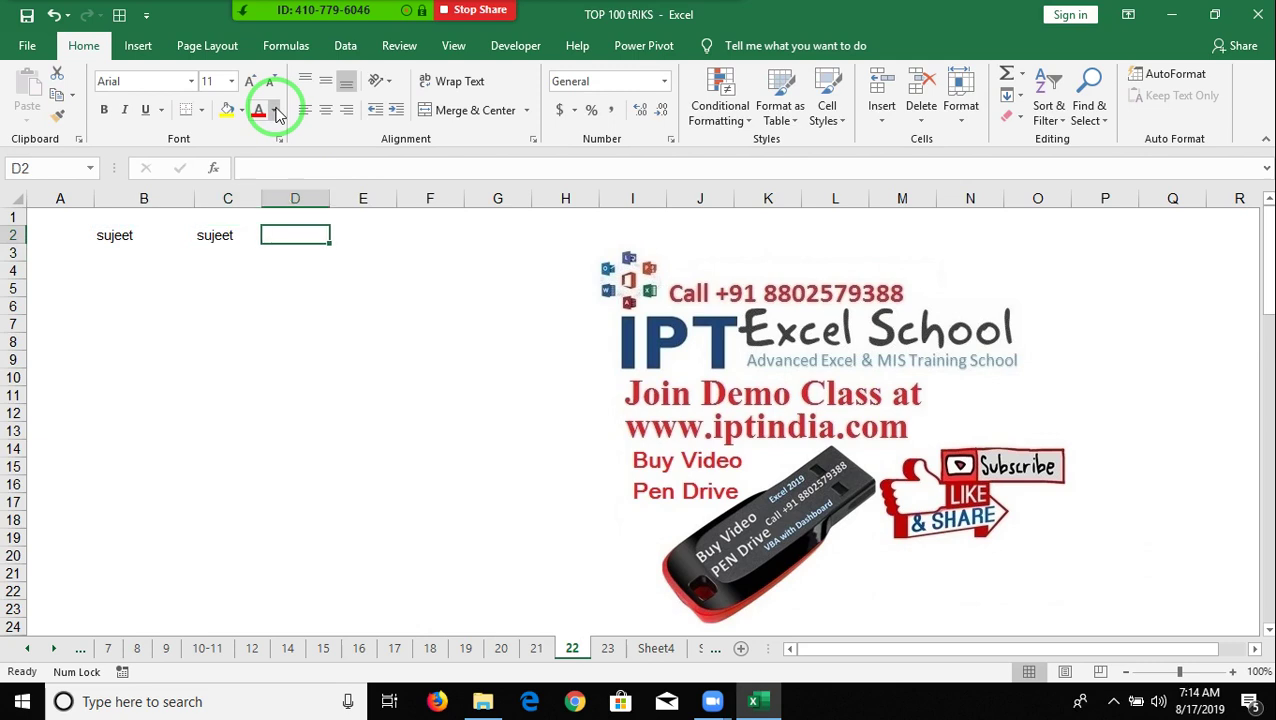
{"action": "type", "text": "="}
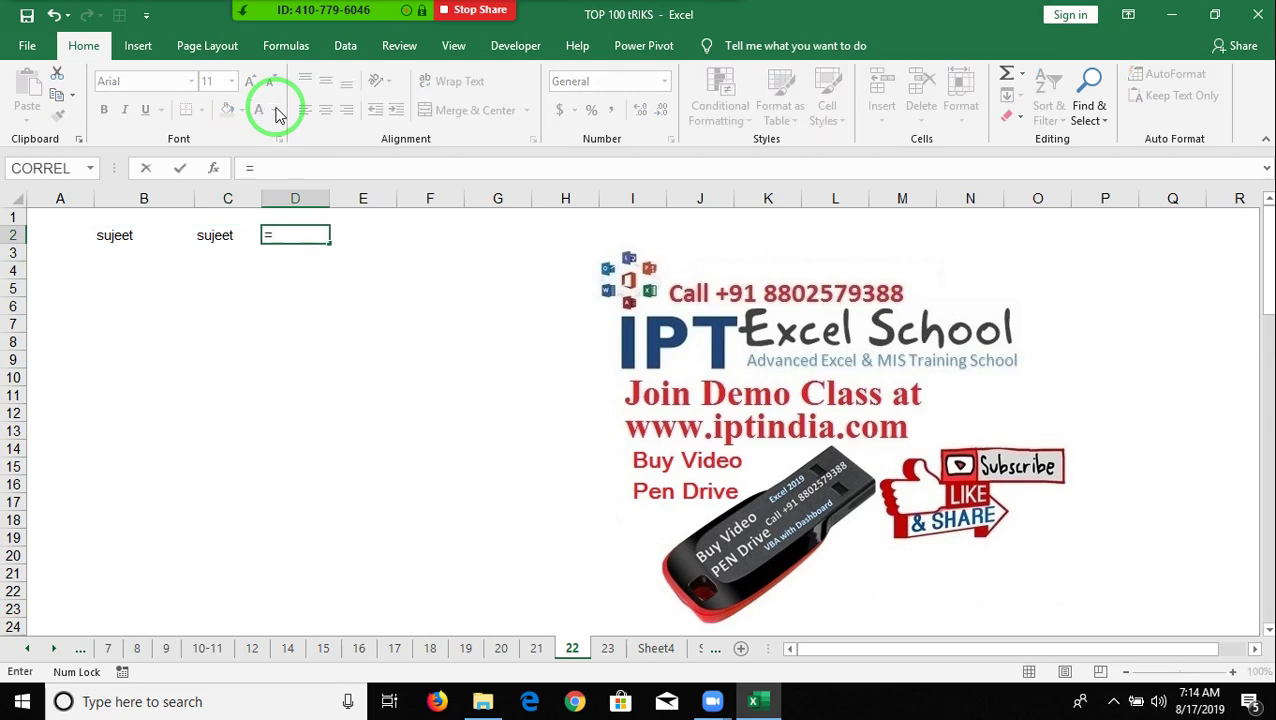
{"action": "type", "text": "up"}
{"action": "key", "text": "Tab"}
{"action": "key", "text": "Left"}
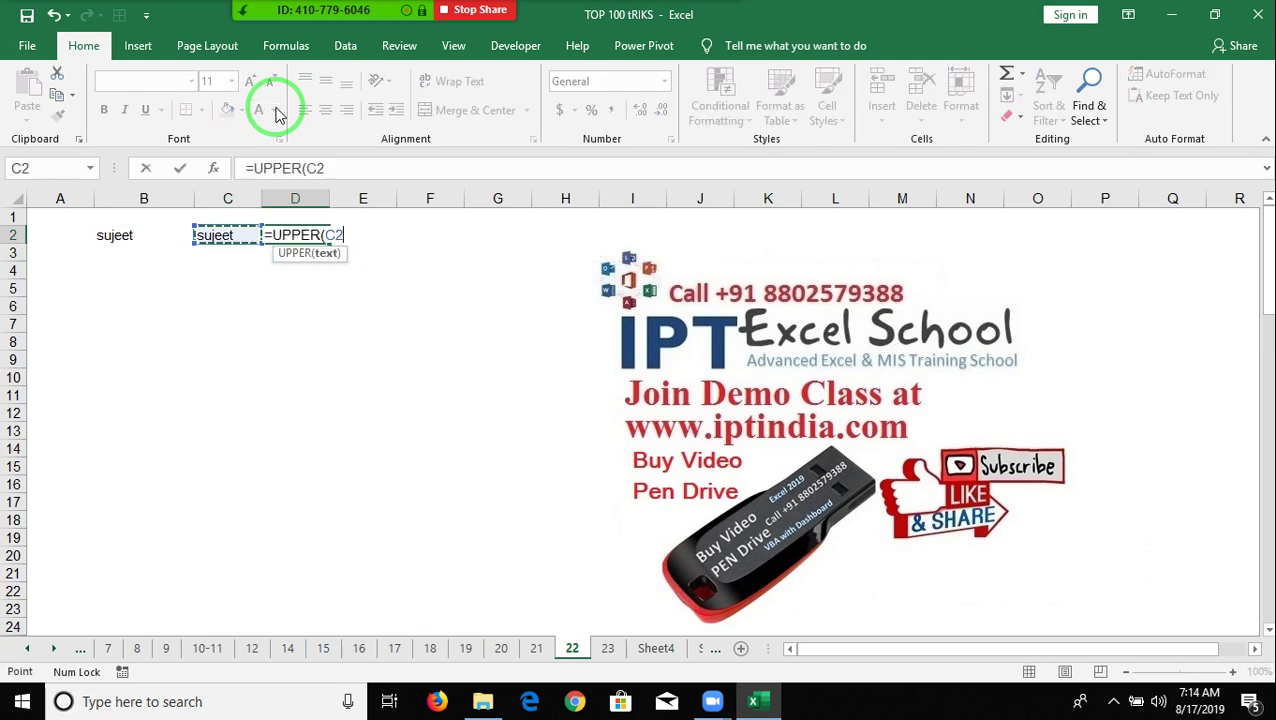
{"action": "key", "text": "Return"}
{"action": "key", "text": "Up"}
{"action": "key", "text": "Right"}
Enter =PROPER(D2) in E2.
{"action": "type", "text": "="}
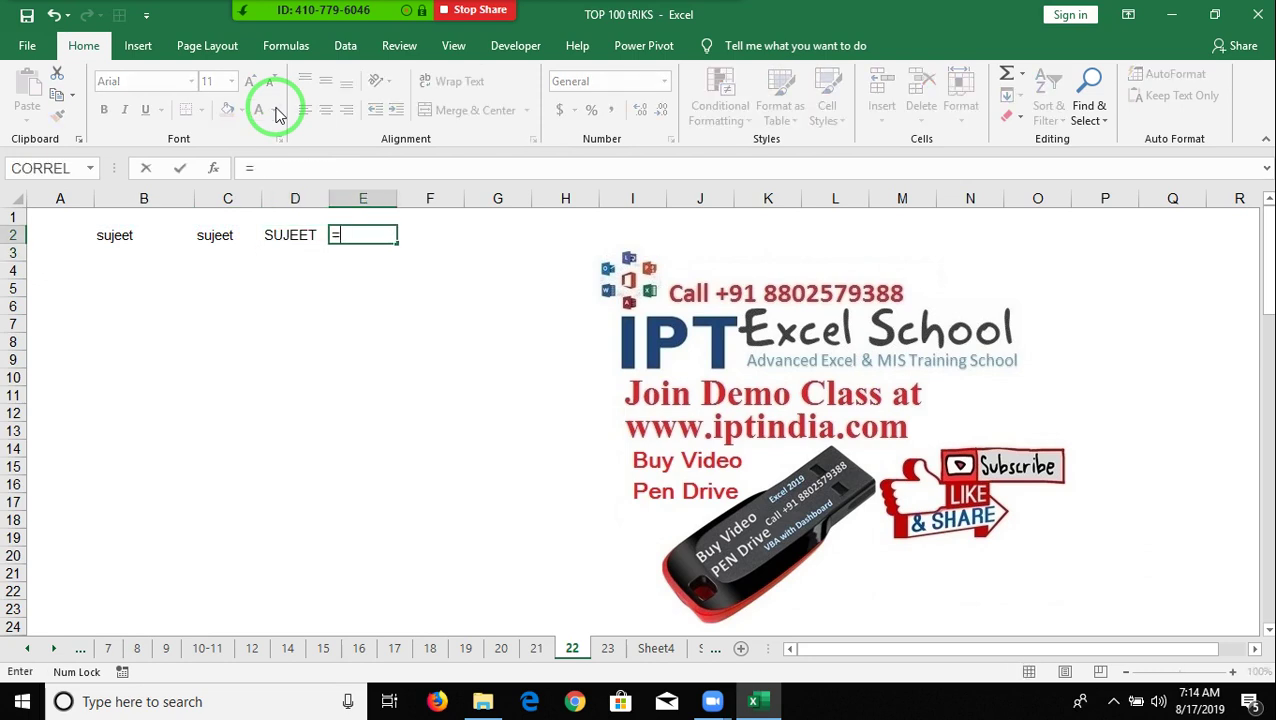
{"action": "type", "text": "pr"}
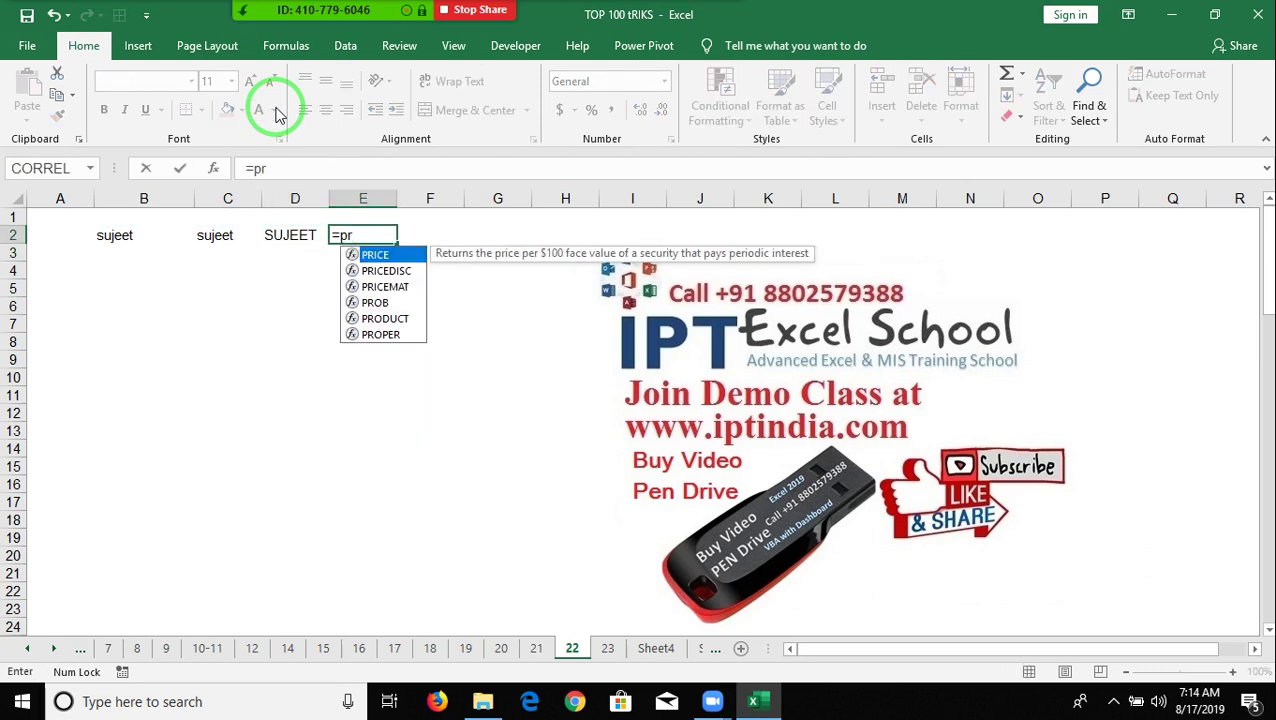
{"action": "type", "text": "o"}
{"action": "key", "text": "Down"}
{"action": "key", "text": "Down"}
{"action": "key", "text": "Tab"}
{"action": "key", "text": "Left"}
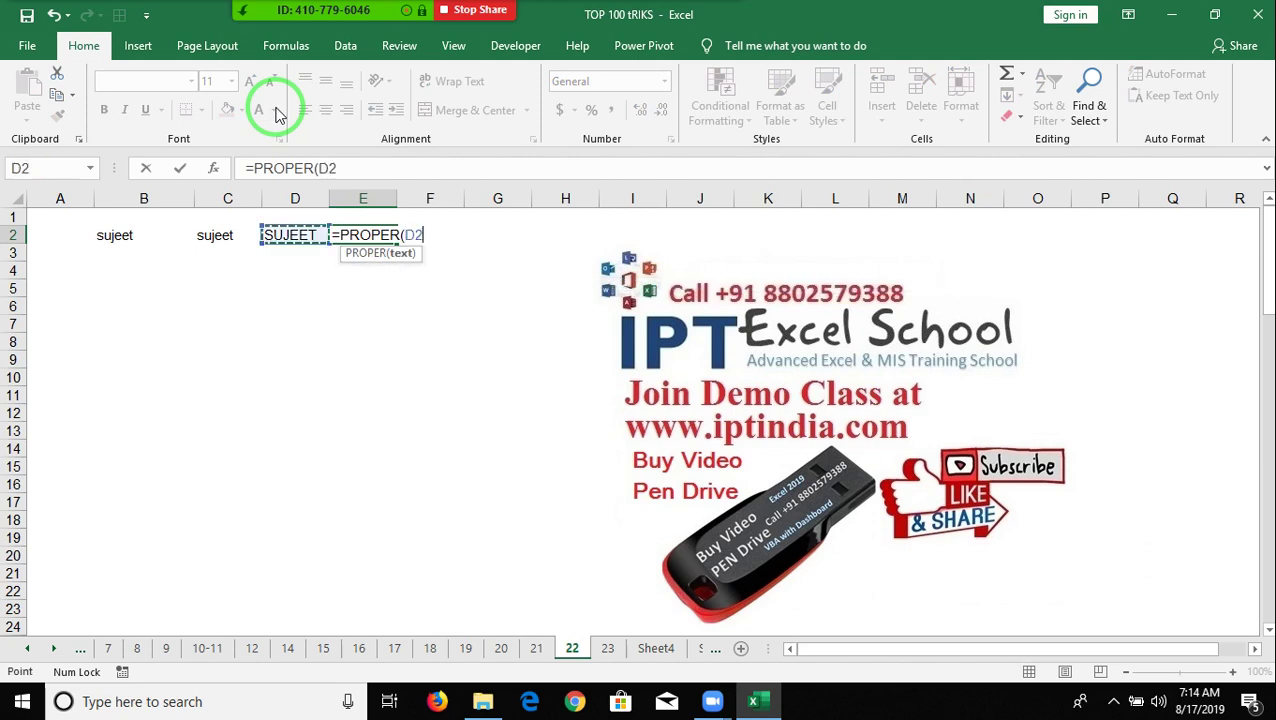
{"action": "key", "text": "Return"}
Review the case formulas, then replace B2 with the person's full name.
{"action": "key", "text": "Up"}
{"action": "key", "text": "Left"}
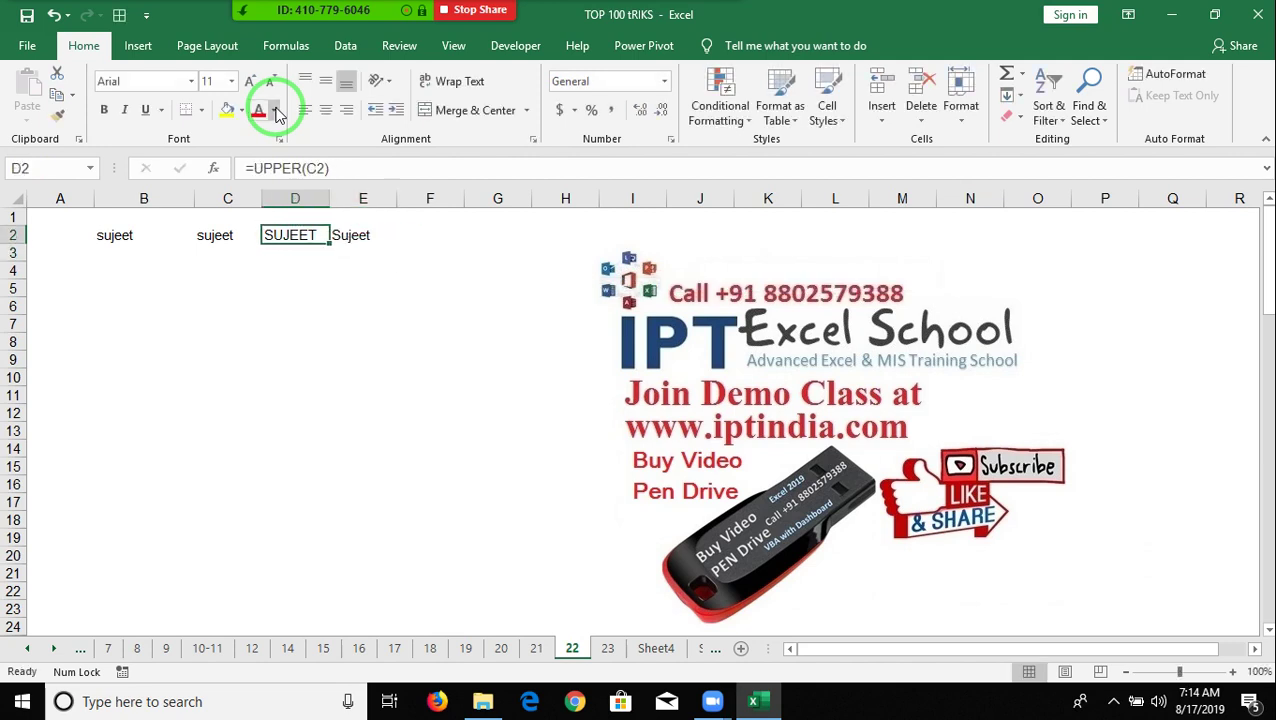
{"action": "key", "text": "Left"}
{"action": "key", "text": "Right"}
{"action": "key", "text": "Right"}
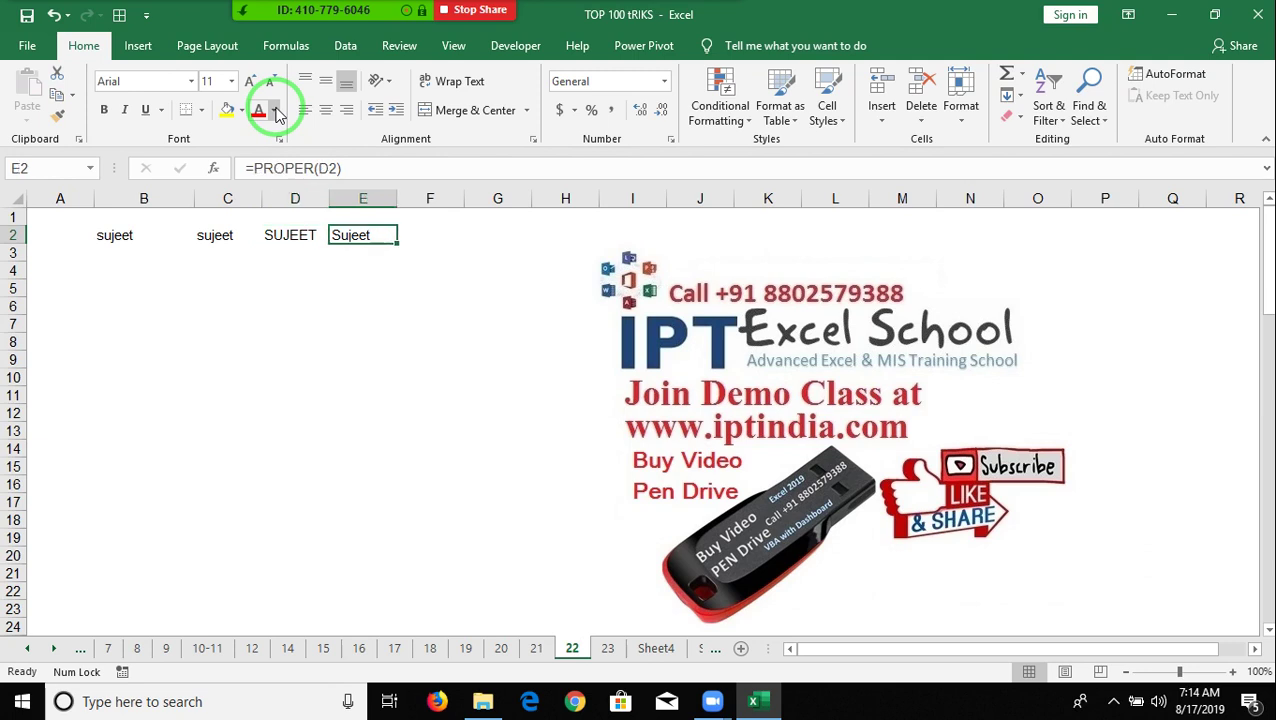
{"action": "key", "text": "Left"}
{"action": "key", "text": "Left"}
{"action": "key", "text": "Left"}
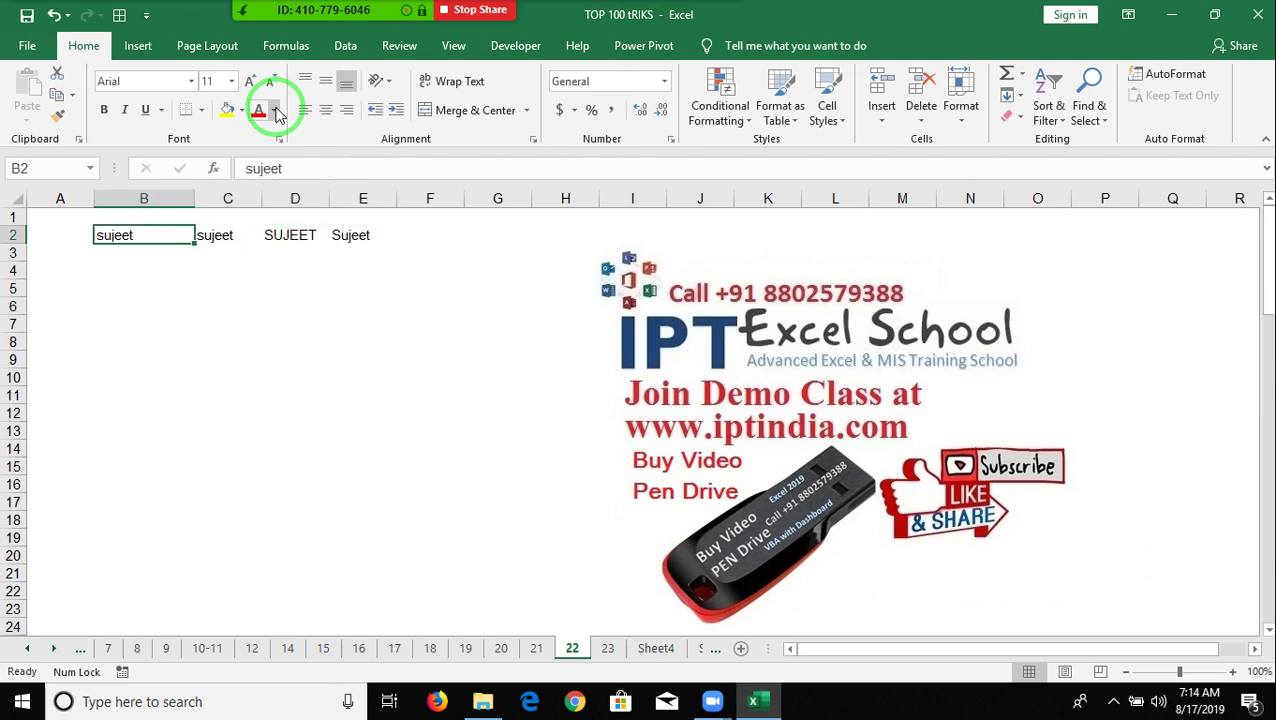
{"action": "type", "text": "Sujeet Kumar"}
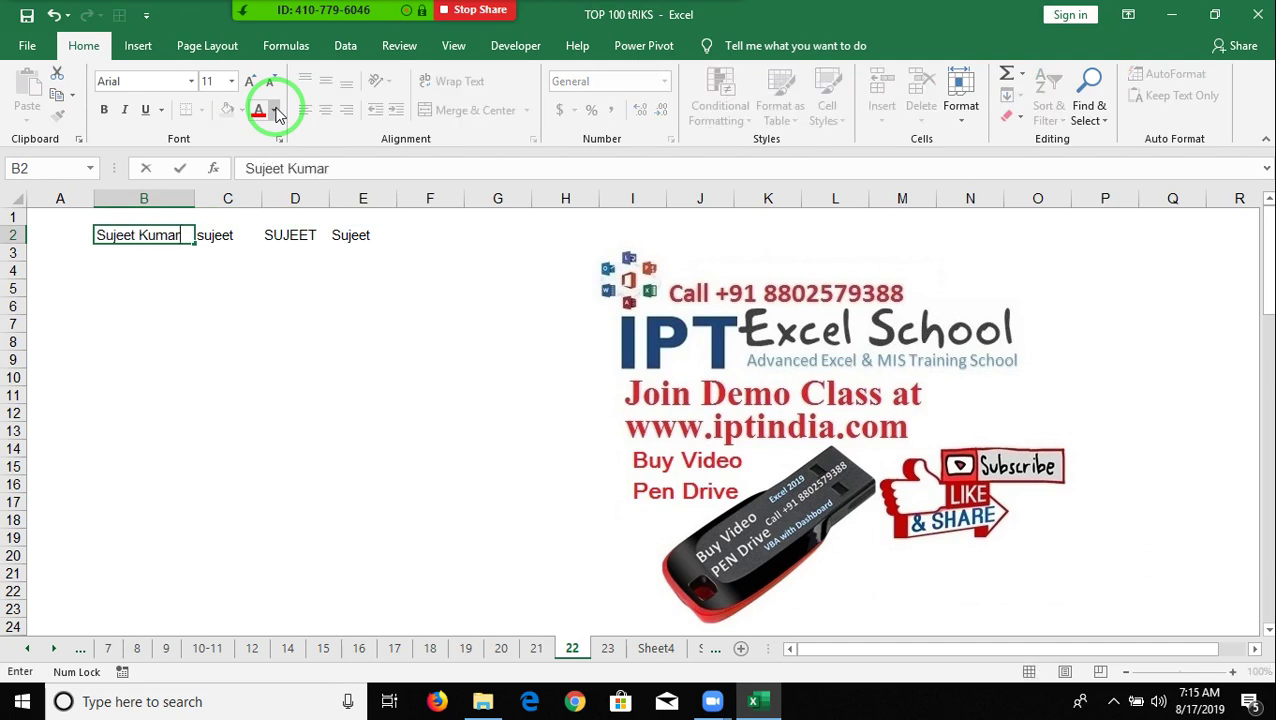
{"action": "key", "text": "Return"}
Check the converted names, then enter the full name in mixed case in B5.
{"action": "key", "text": "Up"}
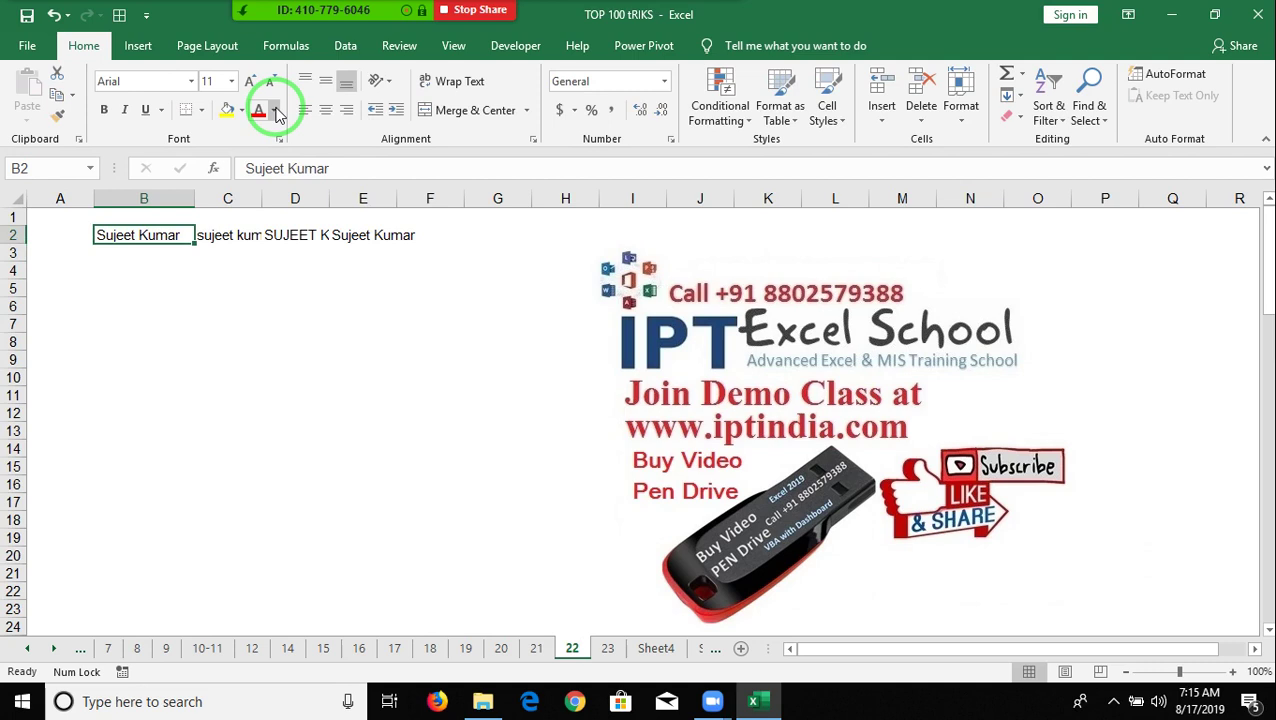
{"action": "key", "text": "Right"}
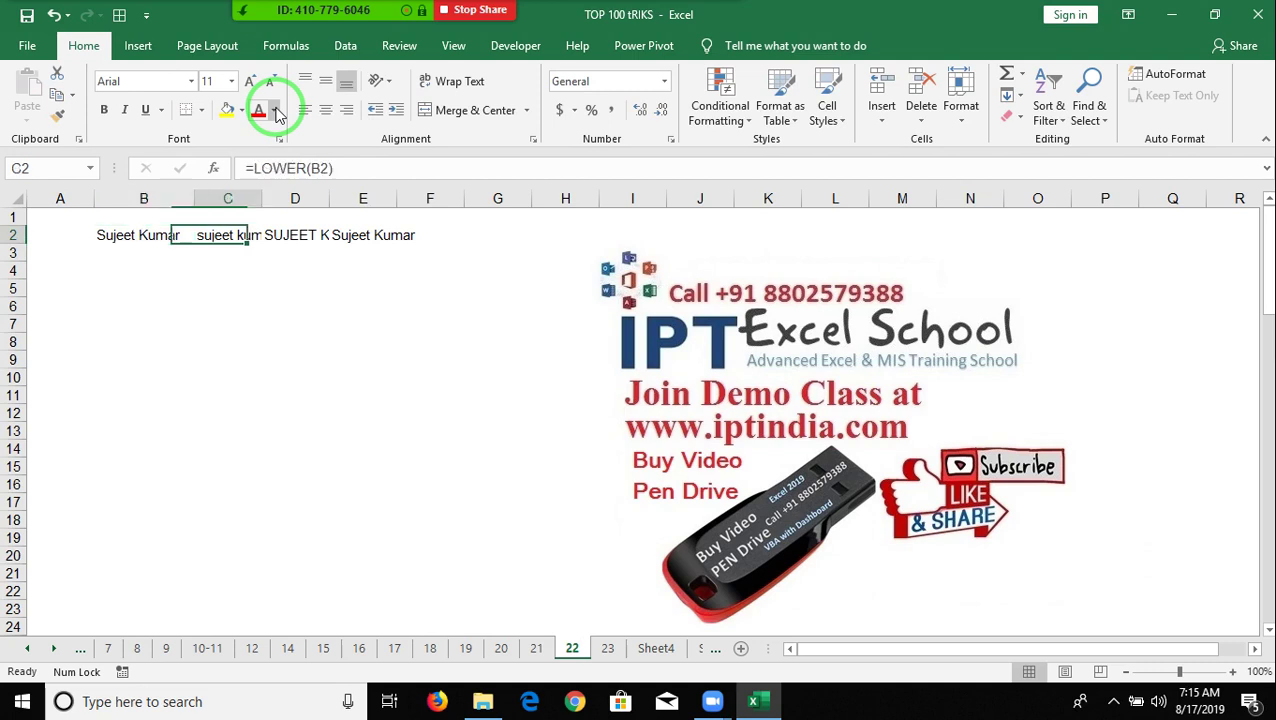
{"action": "key", "text": "Right"}
{"action": "key", "text": "Down"}
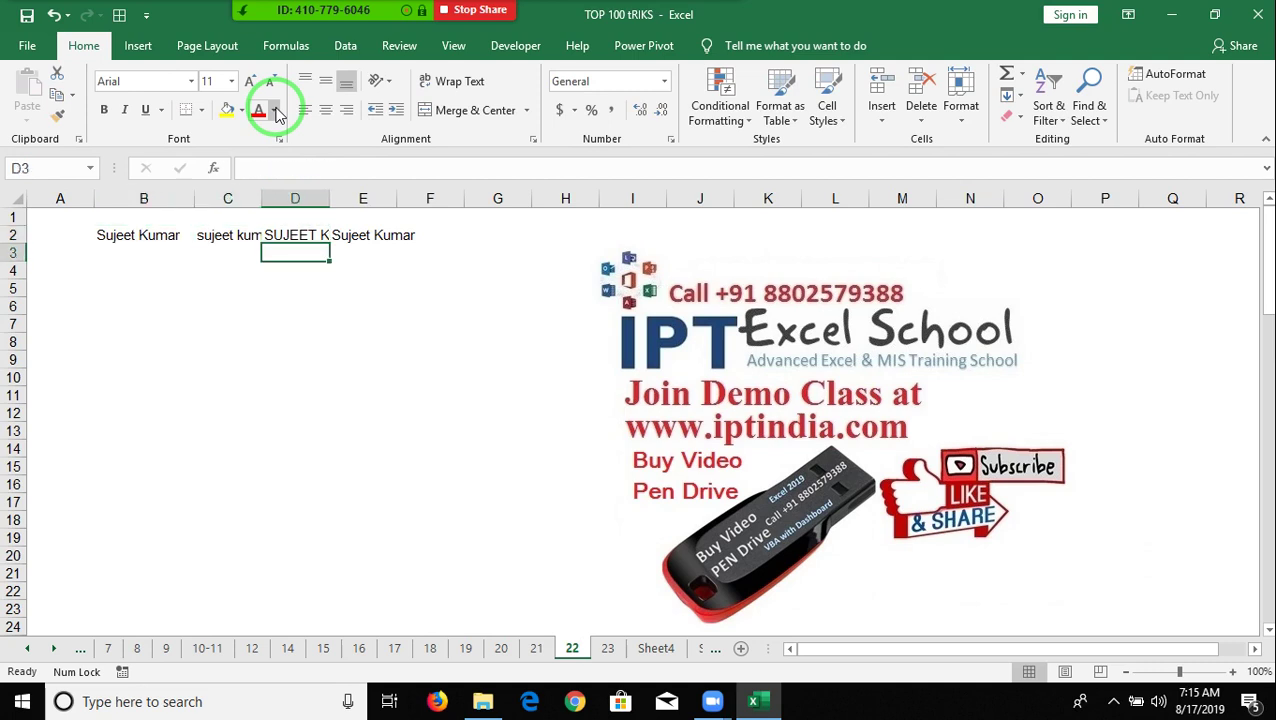
{"action": "key", "text": "Left"}
{"action": "key", "text": "Left"}
{"action": "key", "text": "Down"}
{"action": "key", "text": "Down"}
{"action": "type", "text": "sujeet Kumar"}
{"action": "key", "text": "Return"}
Re-enter the name in B5 in all lowercase.
{"action": "key", "text": "Up"}
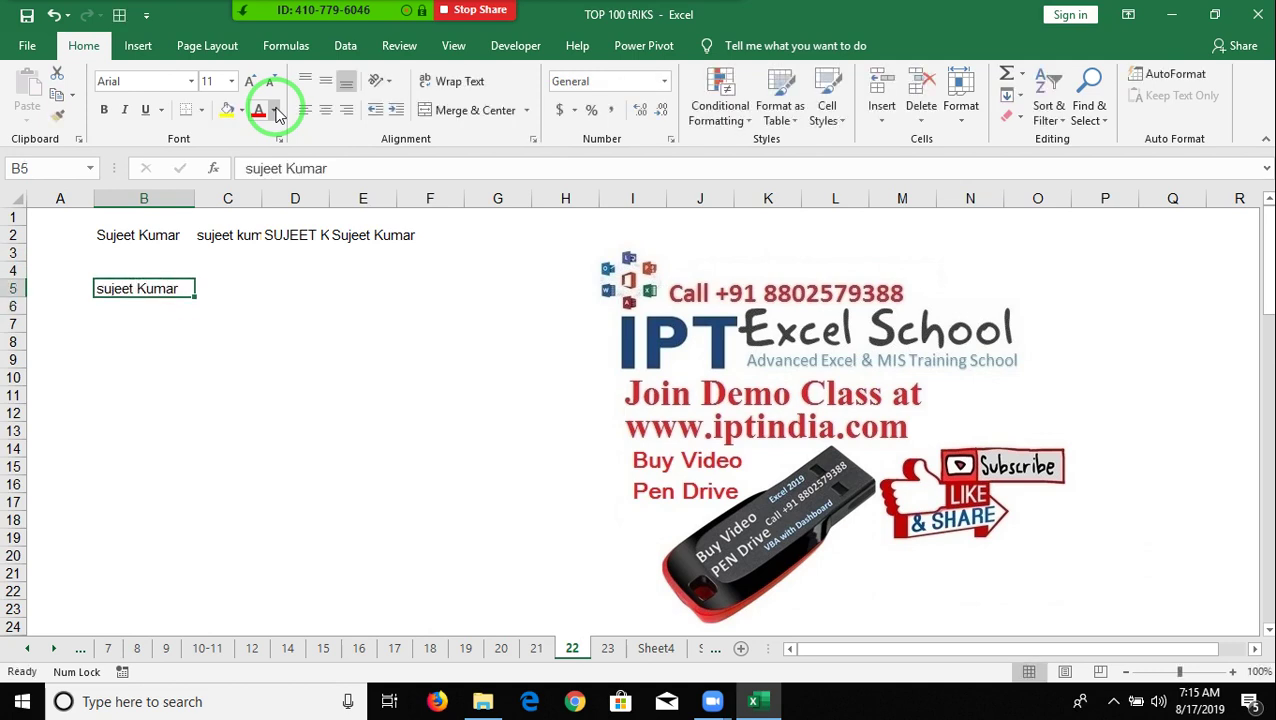
{"action": "type", "text": "s"}
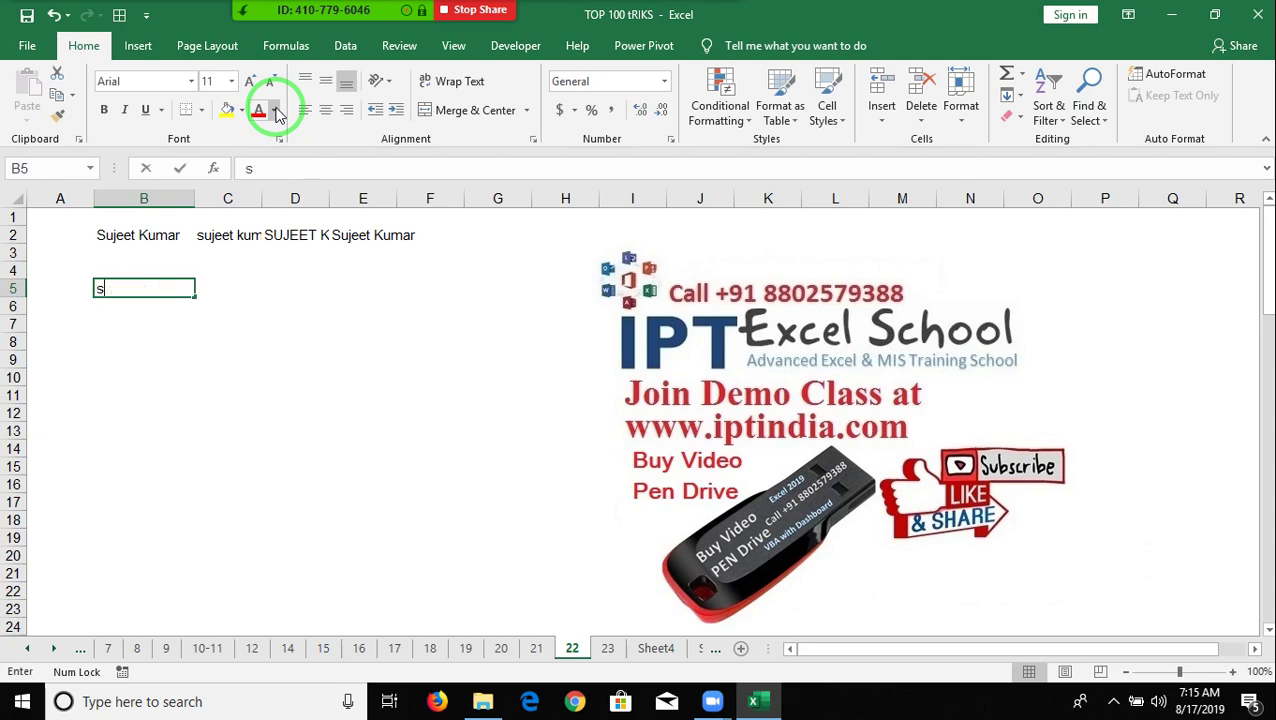
{"action": "type", "text": "ujeet kumar"}
{"action": "key", "text": "Return"}
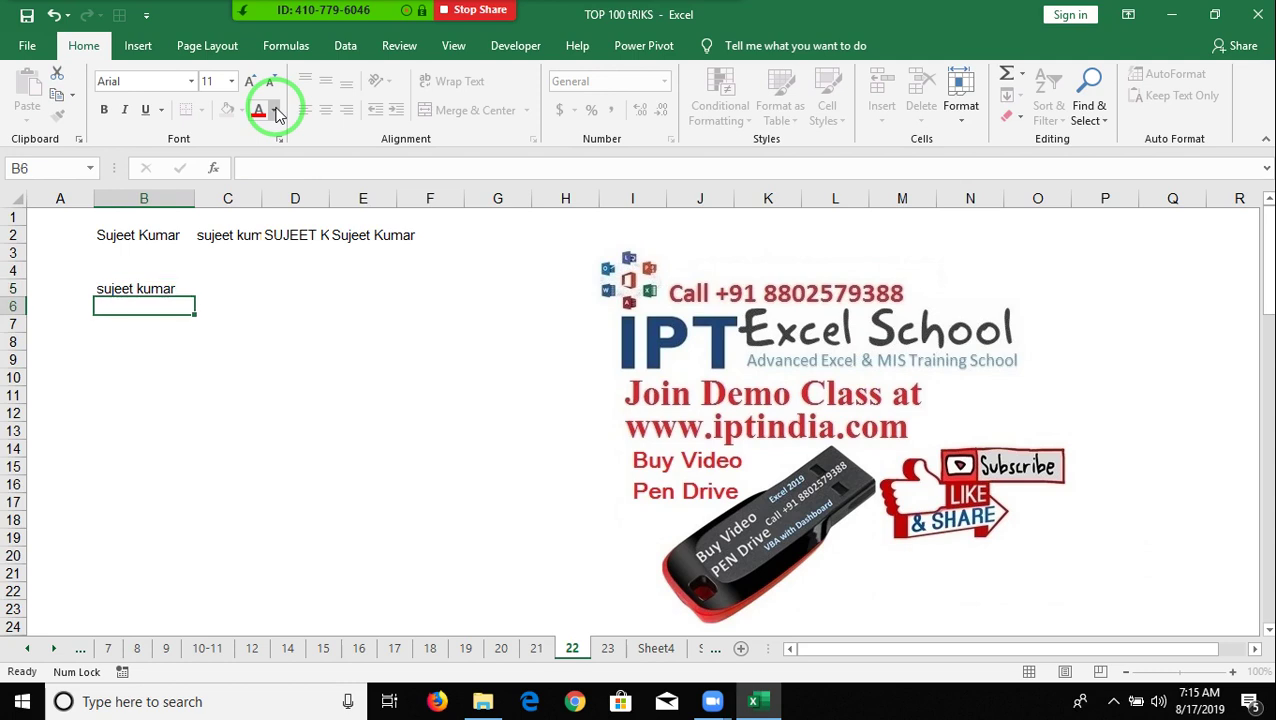
{"action": "key", "text": "Up"}
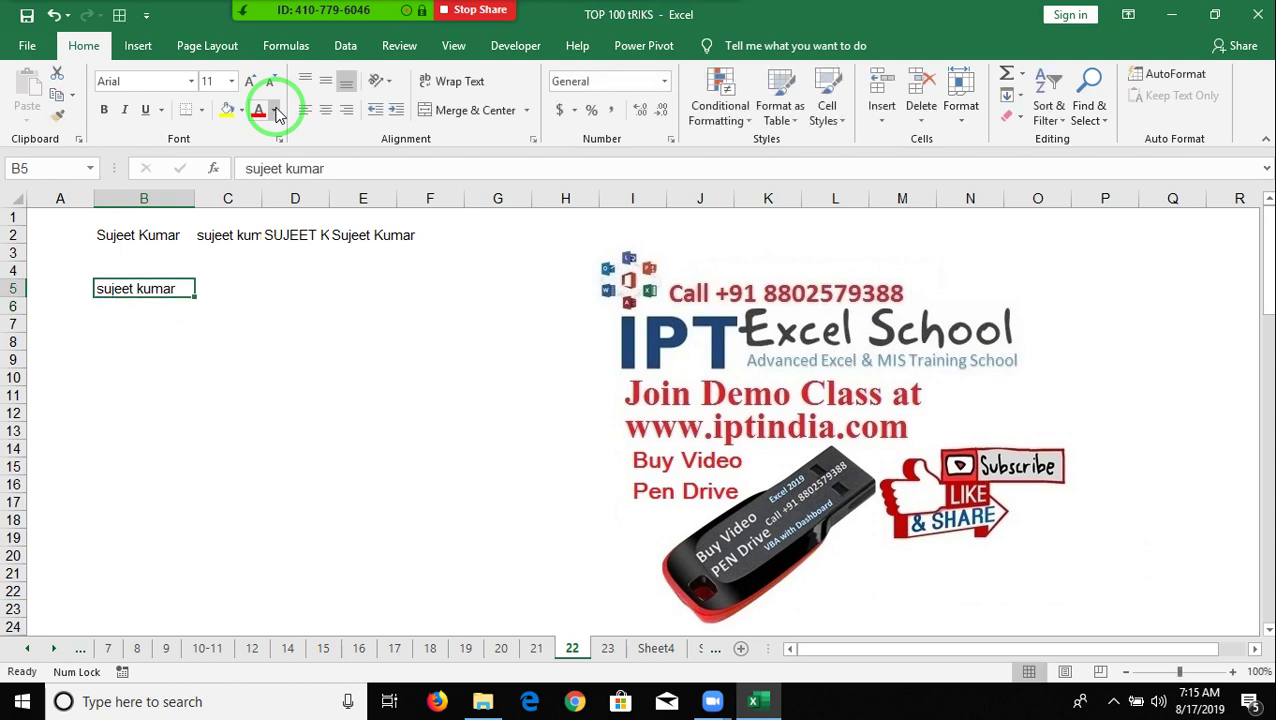
{"action": "key", "text": "Right"}
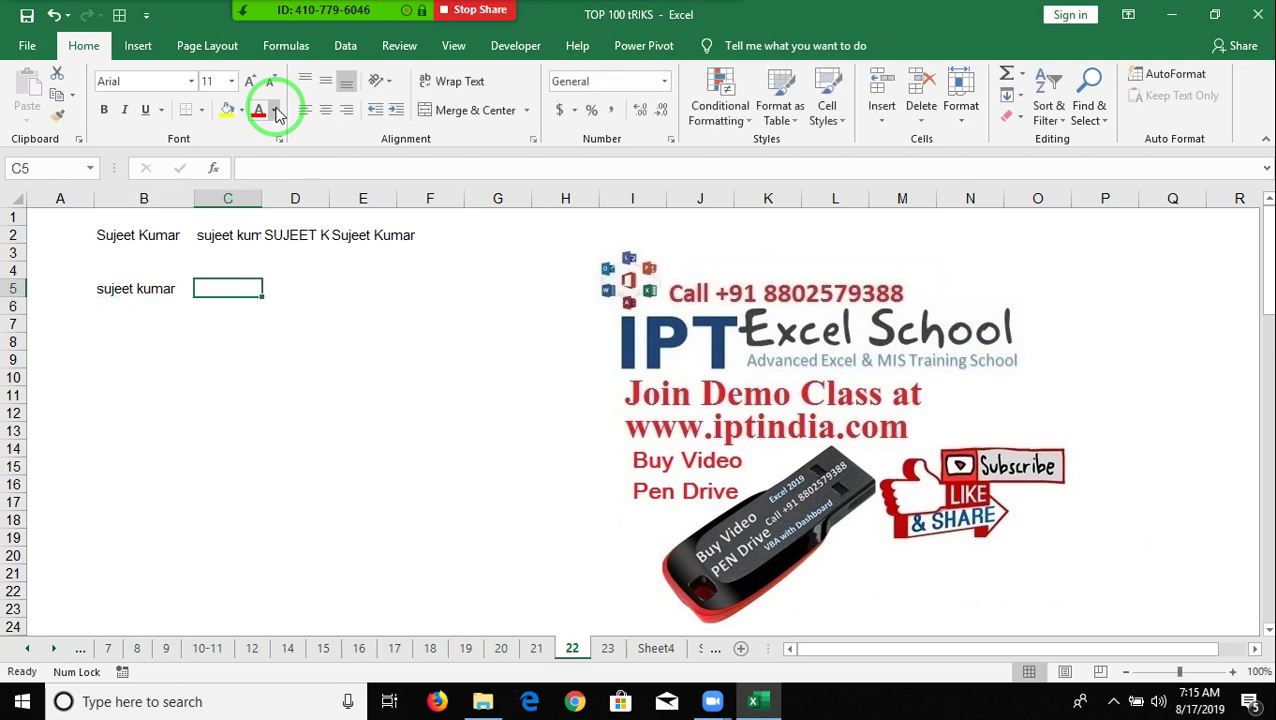
Enter =LEFT(B5,1) in C5 to extract the name's first letter.
{"action": "type", "text": "=le"}
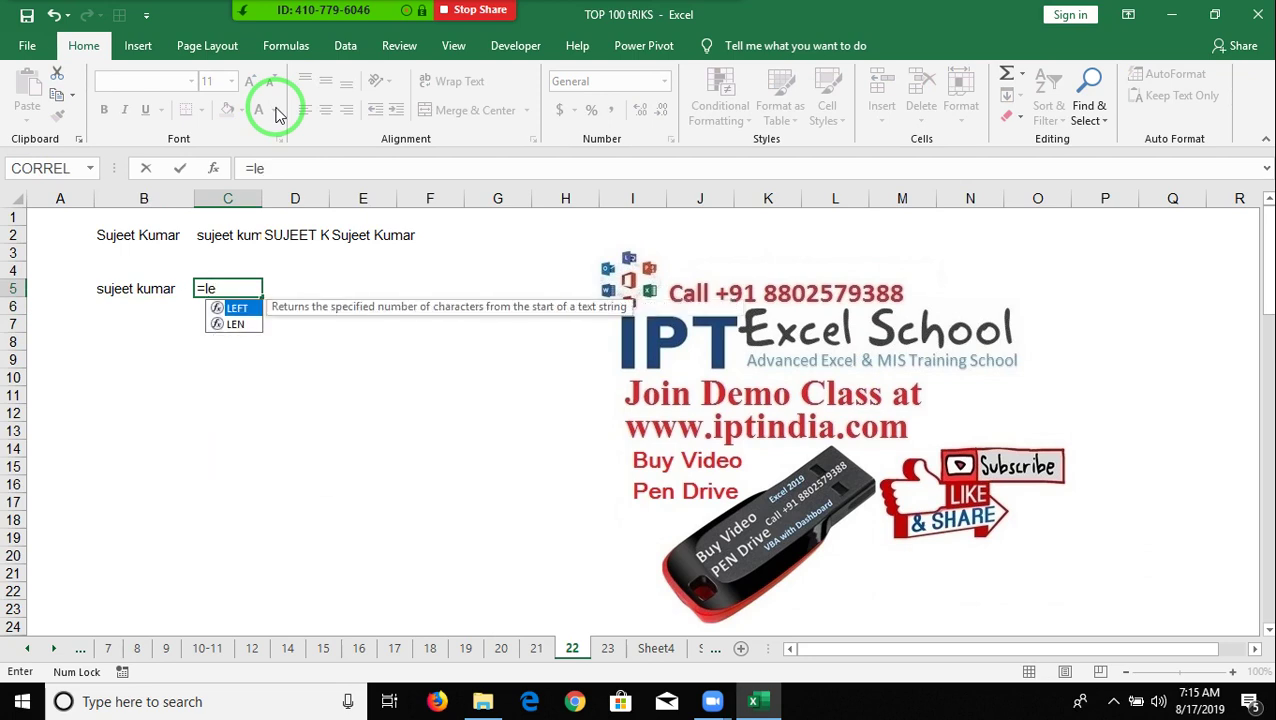
{"action": "key", "text": "Tab"}
{"action": "key", "text": "Left"}
{"action": "type", "text": ","}
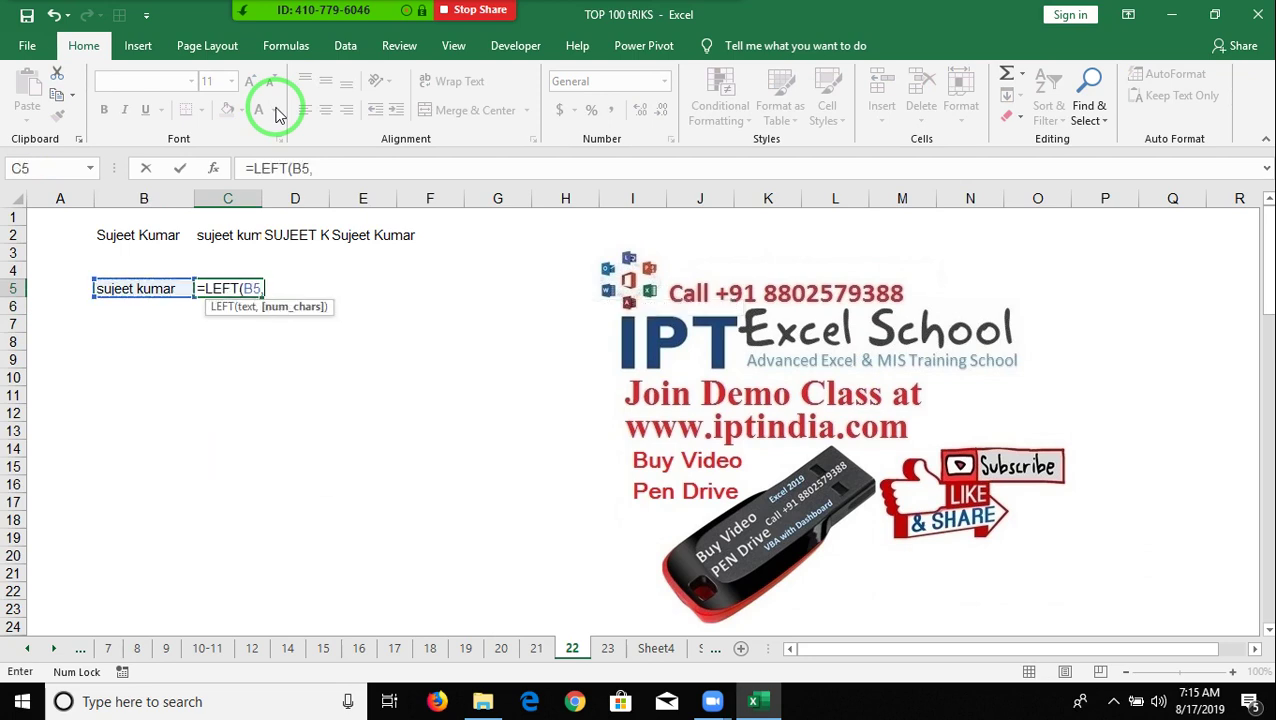
{"action": "type", "text": "1)"}
{"action": "key", "text": "Return"}
{"action": "key", "text": "Up"}
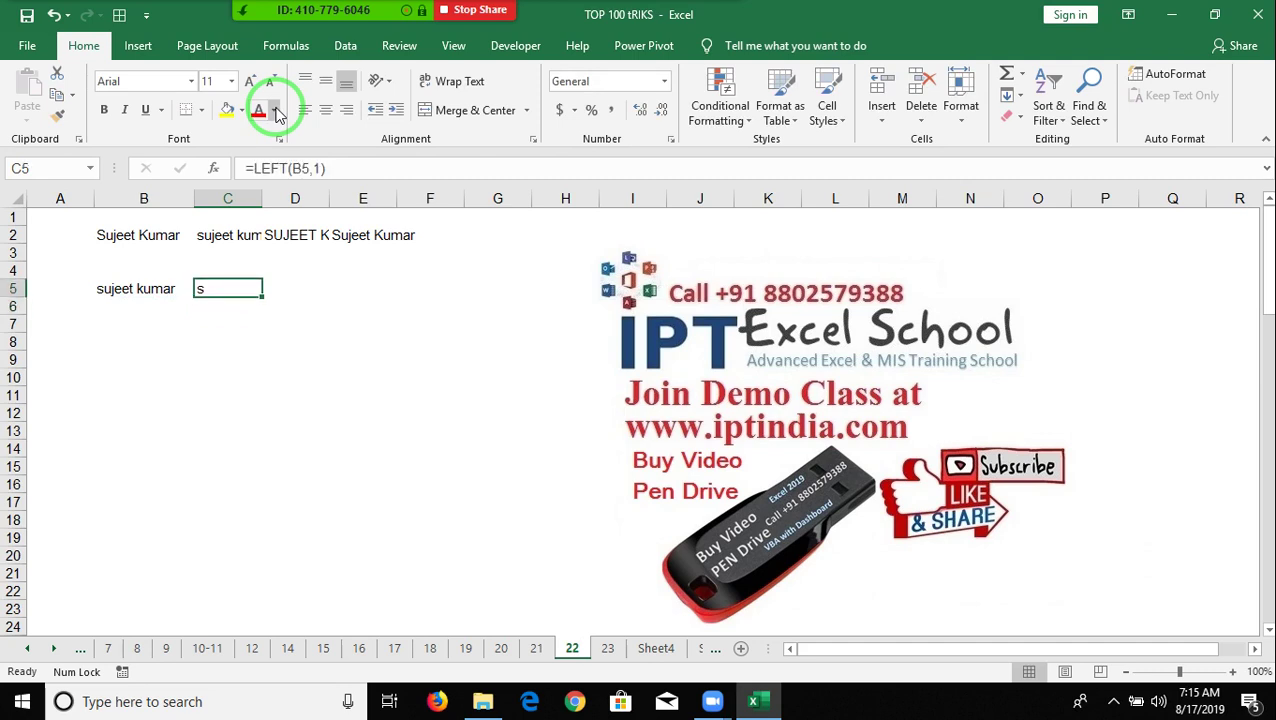
Wrap the C5 formula in UPPER, giving =UPPER(LEFT(B5,1)) which shows S.
{"action": "left_click", "coordinate": [255, 168]}
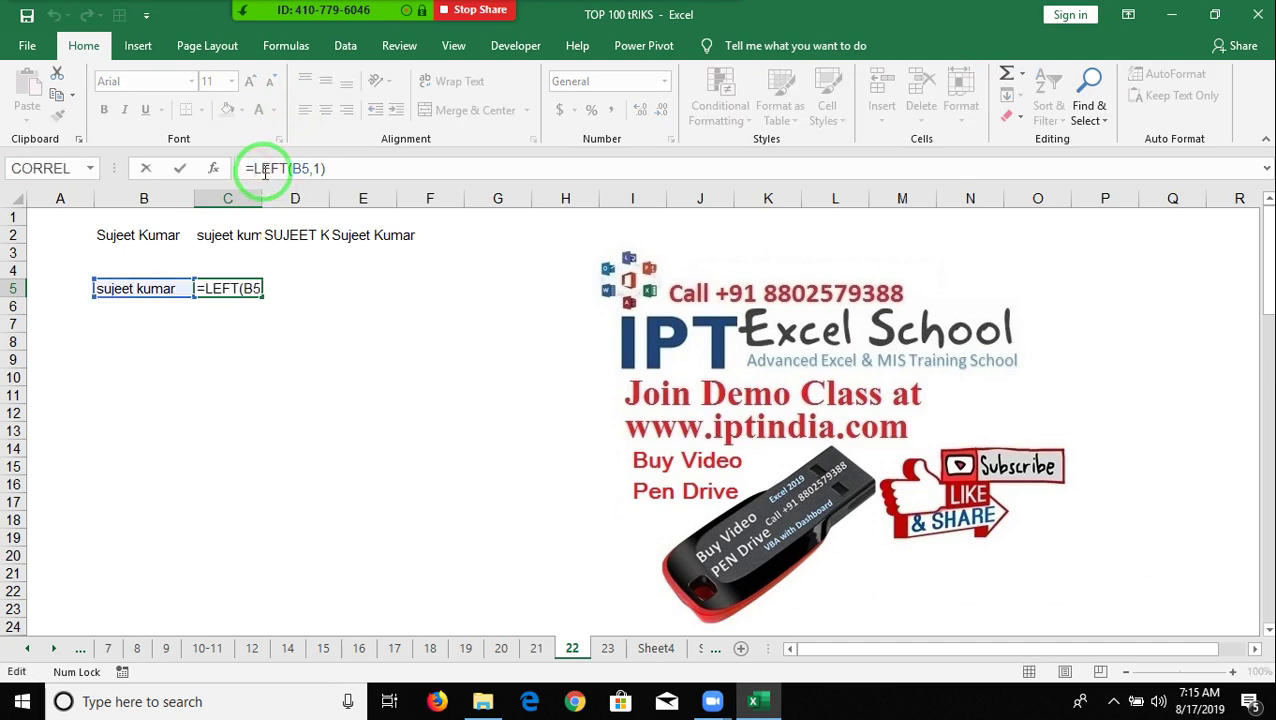
{"action": "type", "text": "up"}
{"action": "key", "text": "Tab"}
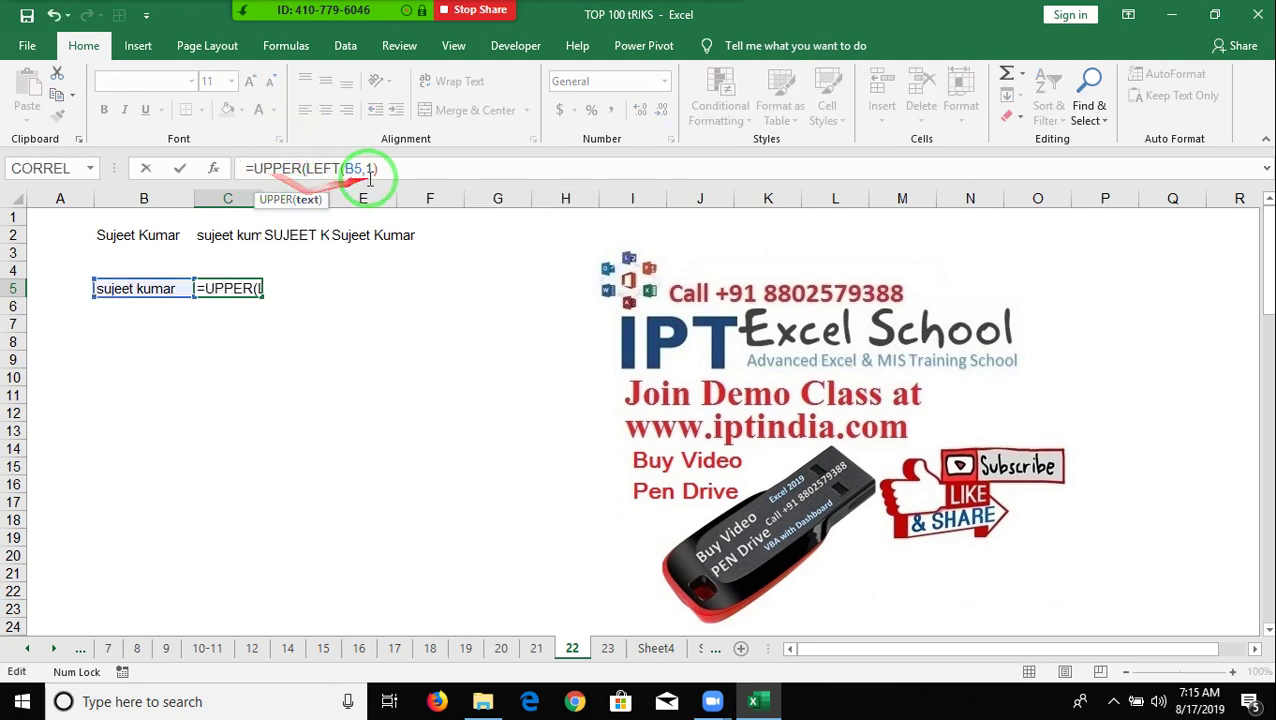
{"action": "left_click", "coordinate": [394, 172]}
{"action": "type", "text": ")"}
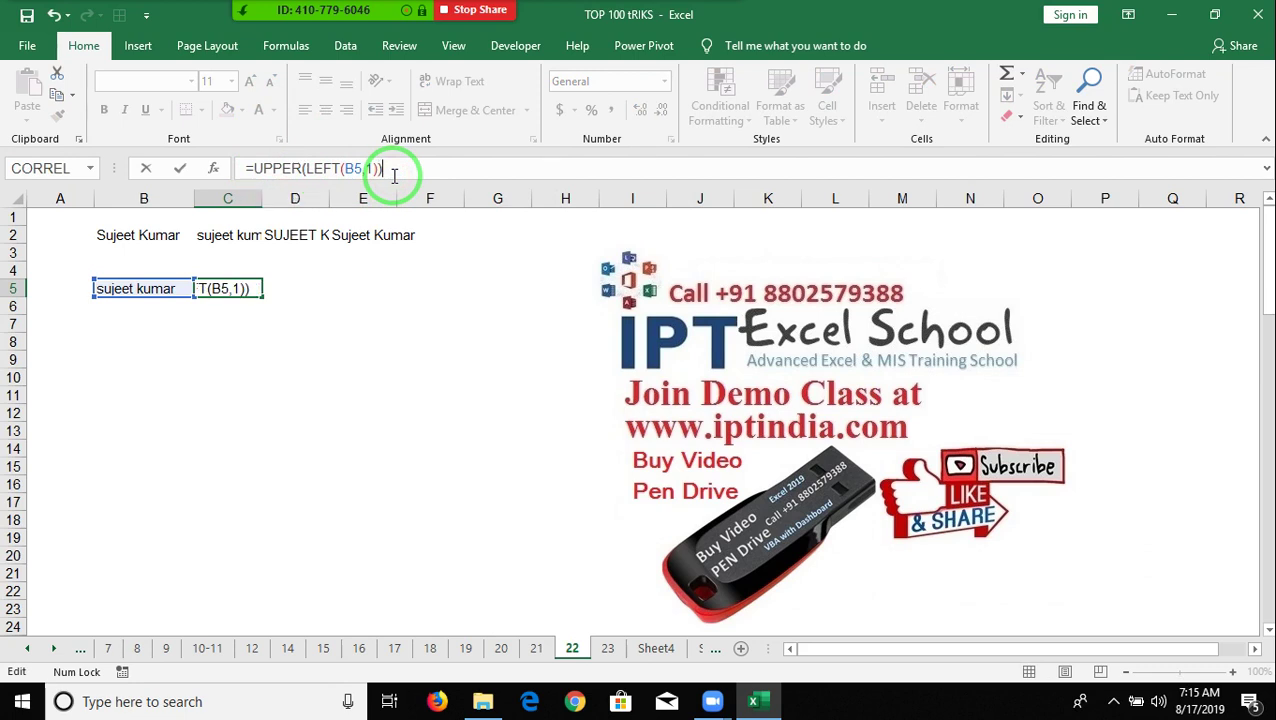
{"action": "key", "text": "Return"}
{"action": "key", "text": "Up"}
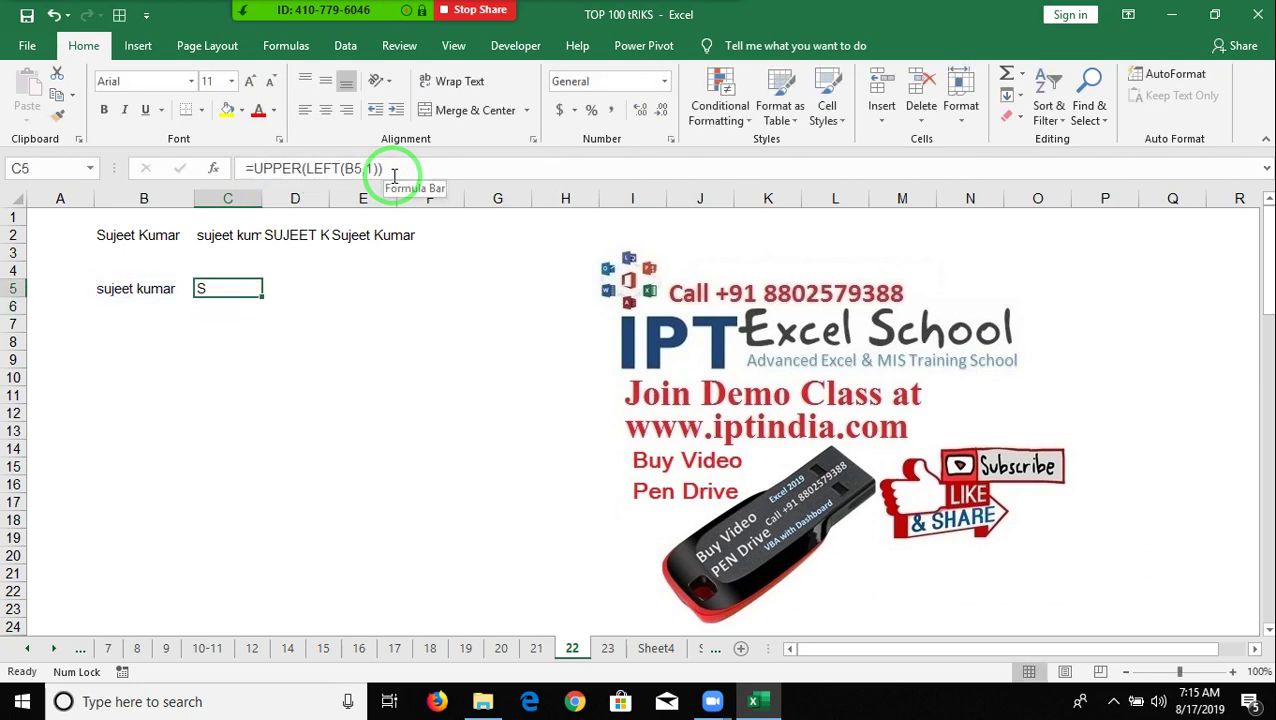
{"action": "key", "text": "Right"}
{"action": "type", "text": "="}
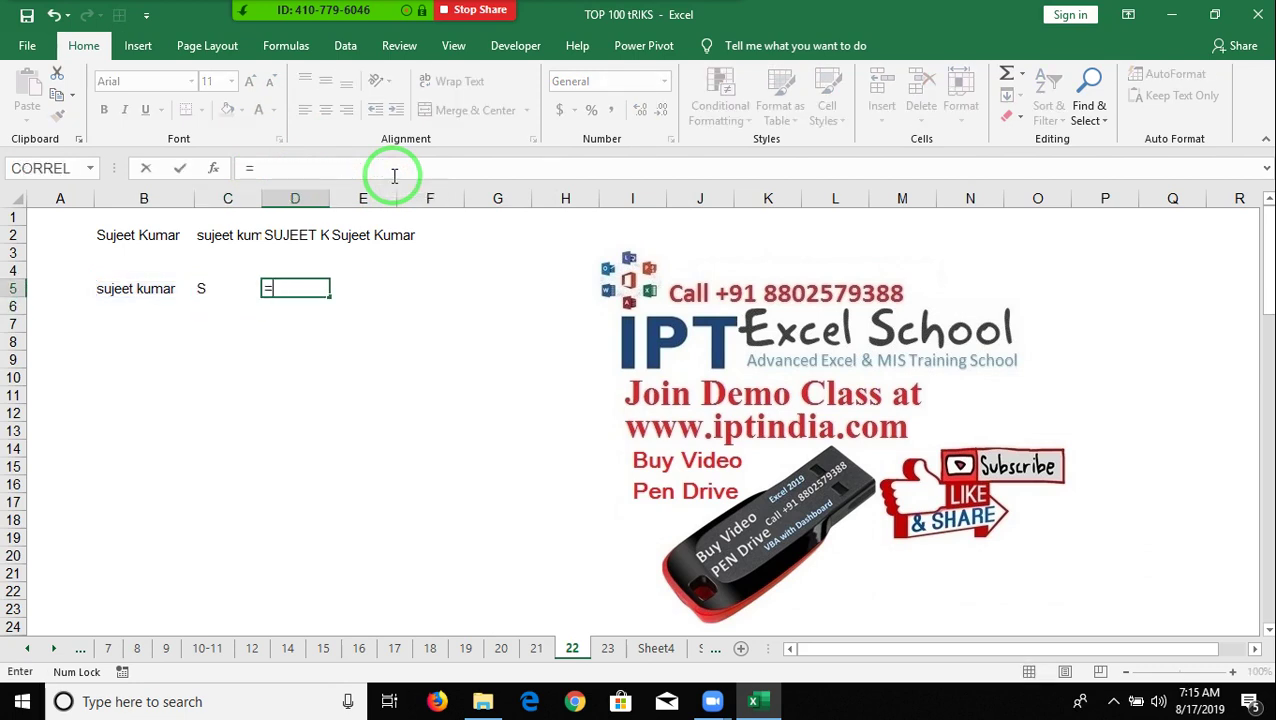
{"action": "type", "text": "ri"}
Complete =RIGHT(B5,LEN(B5)-1) in D5 to return the name without its first letter.
{"action": "key", "text": "Tab"}
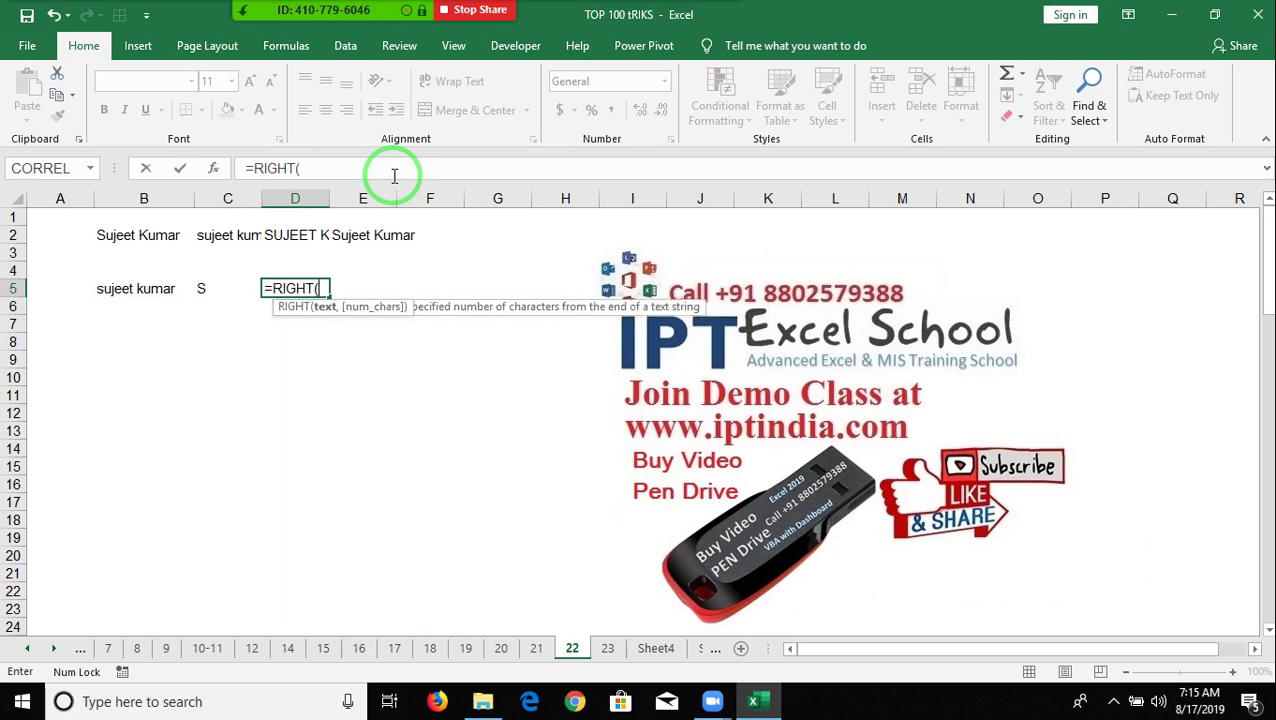
{"action": "key", "text": "Left"}
{"action": "key", "text": "Left"}
{"action": "key", "text": "Left"}
{"action": "key", "text": "Right"}
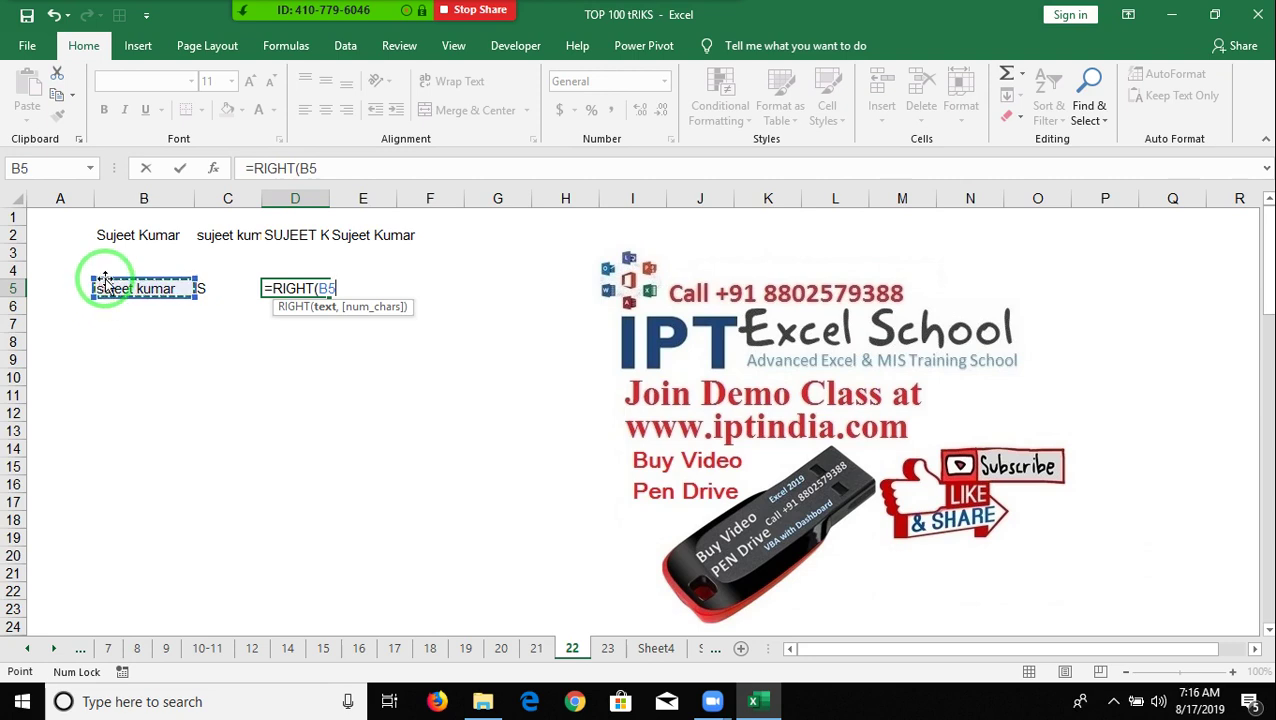
{"action": "type", "text": ","}
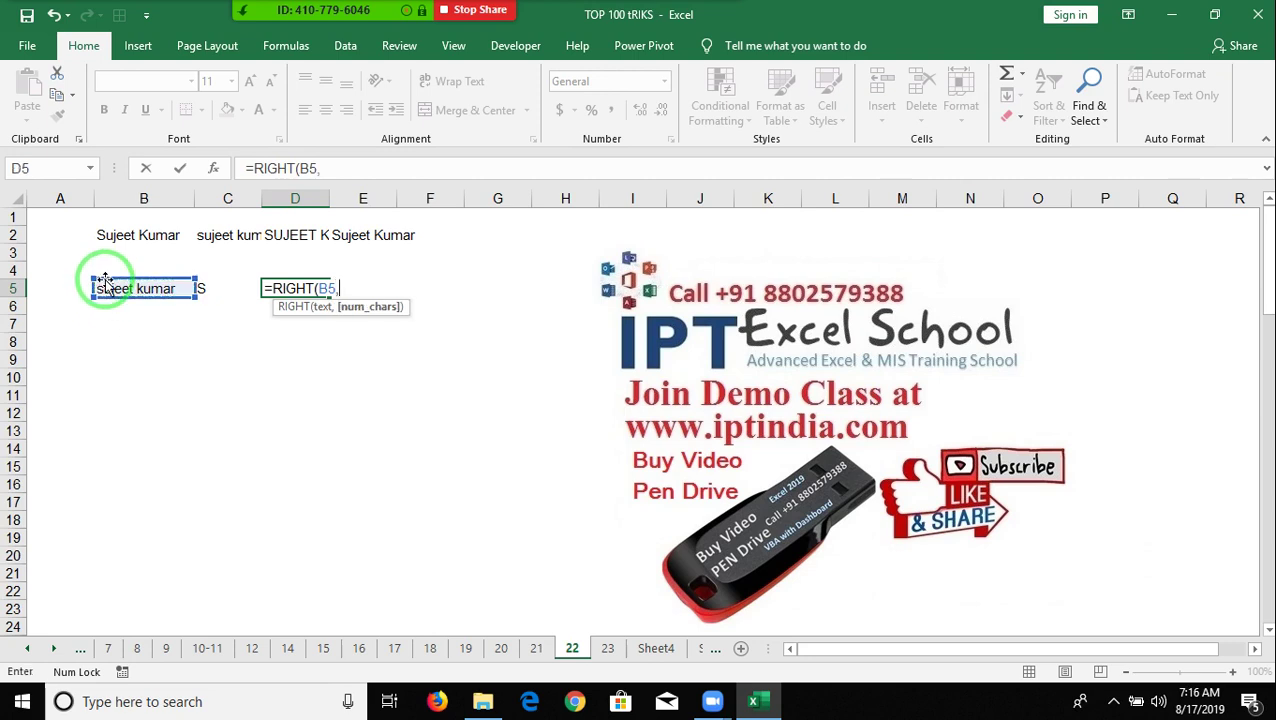
{"action": "type", "text": "len"}
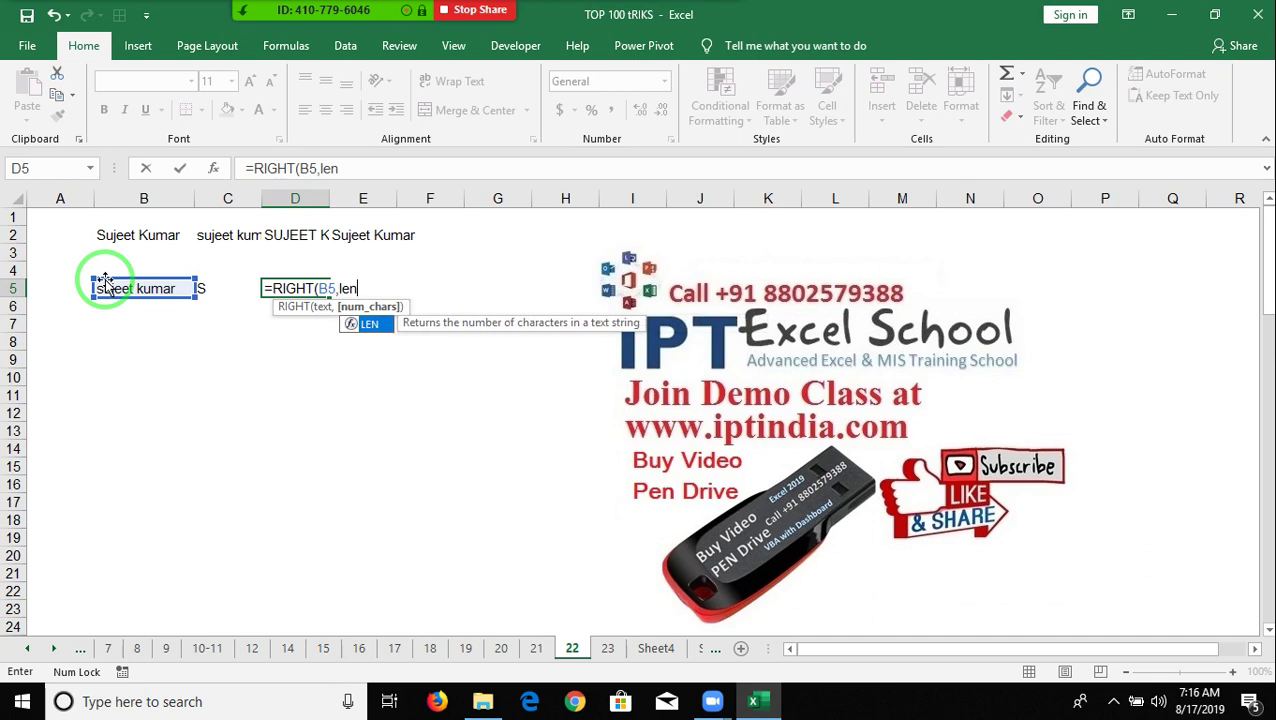
{"action": "type", "text": "("}
{"action": "left_click", "coordinate": [106, 285]}
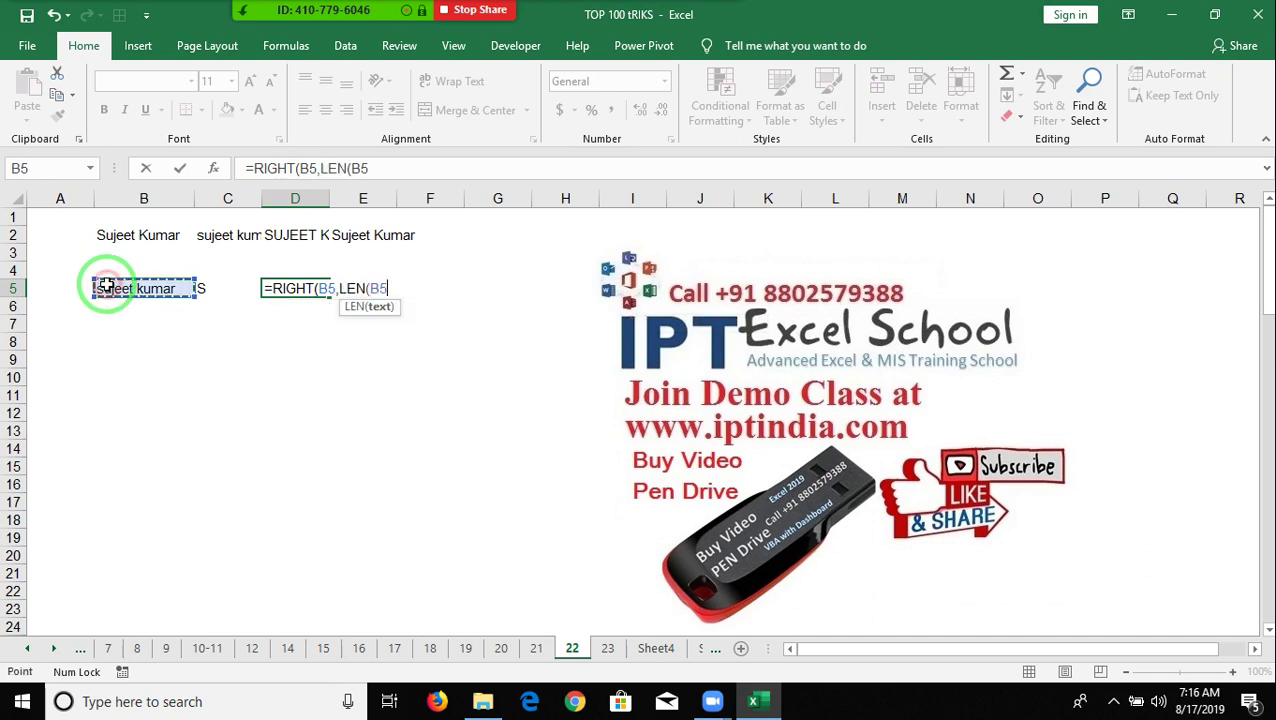
{"action": "type", "text": ")"}
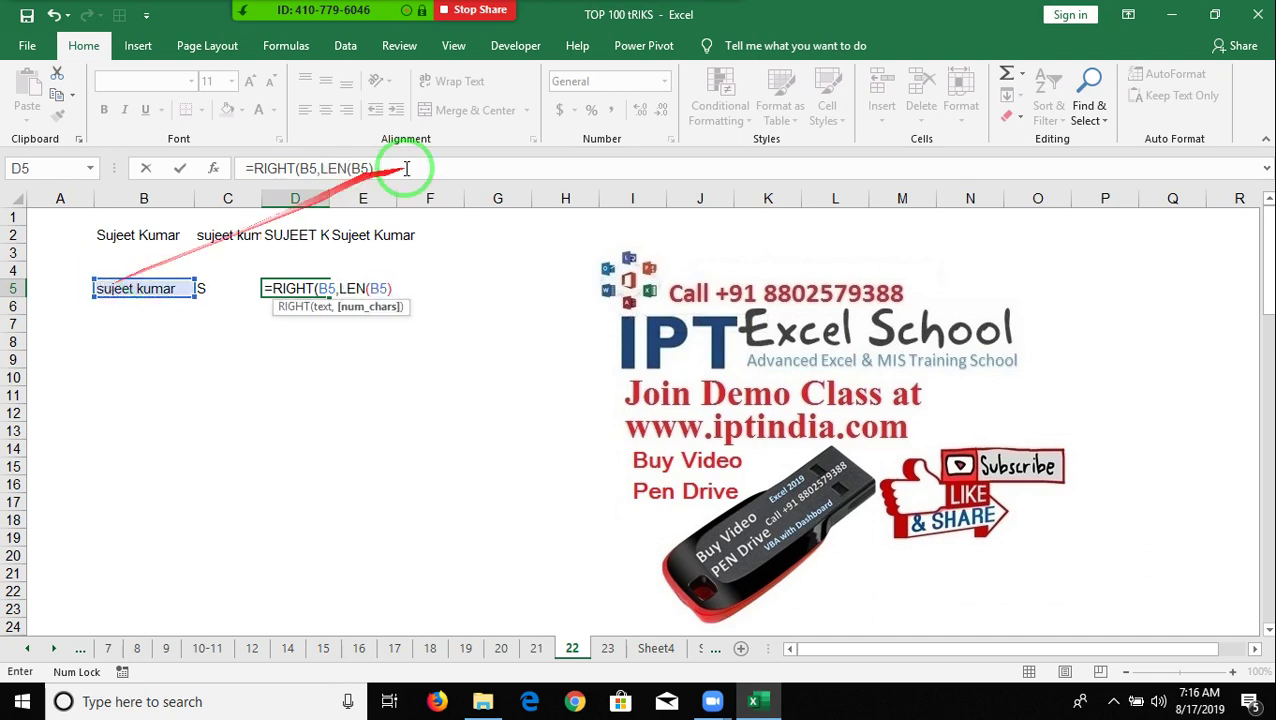
{"action": "type", "text": "-"}
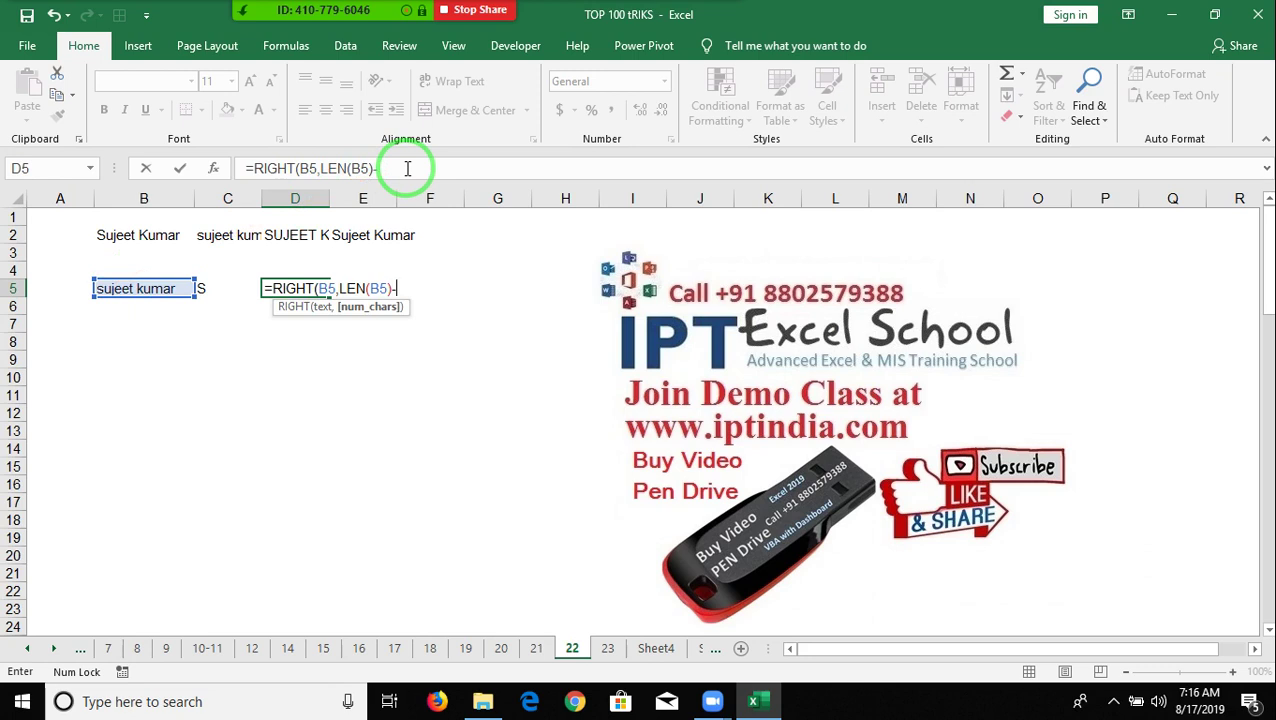
{"action": "type", "text": "1"}
{"action": "type", "text": ")"}
{"action": "key", "text": "Return"}
{"action": "key", "text": "Up"}
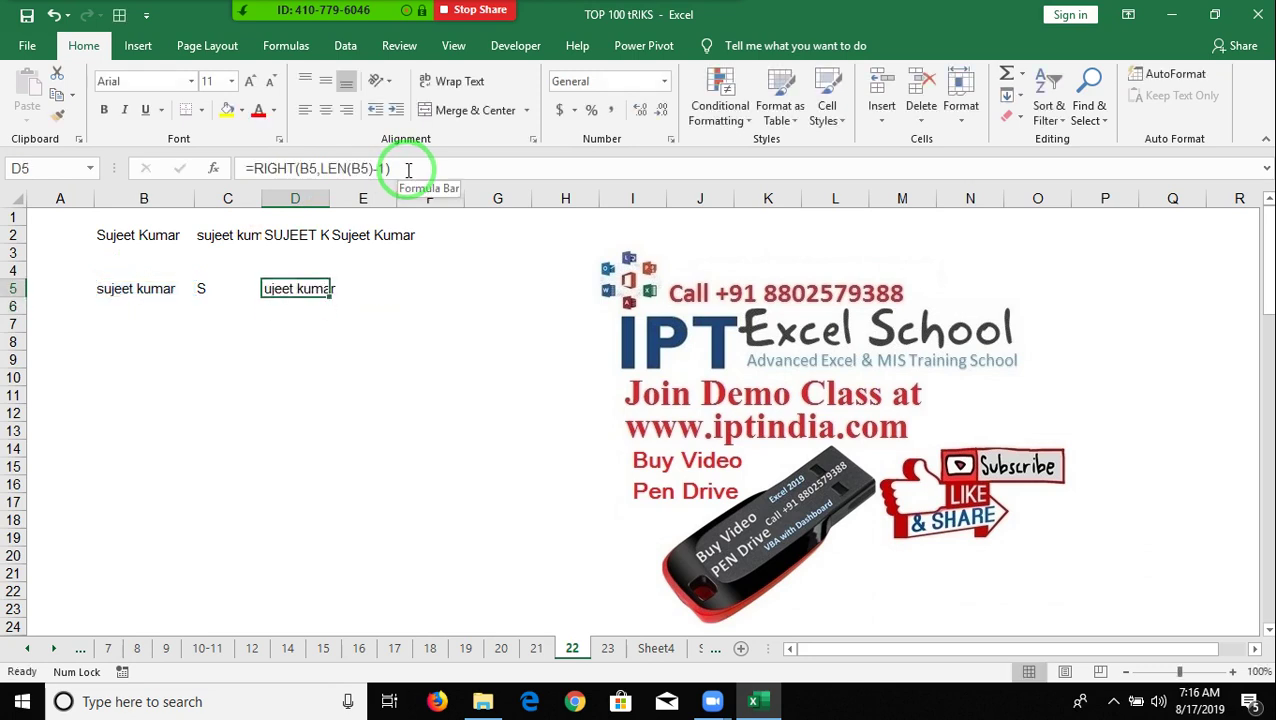
{"action": "key", "text": "Right"}
Enter =C5&D5 in E5 to join the capital letter with the rest of the name.
{"action": "type", "text": "="}
{"action": "key", "text": "Left"}
{"action": "key", "text": "Left"}
{"action": "type", "text": "&"}
{"action": "key", "text": "Left"}
{"action": "key", "text": "ctrl+Return"}
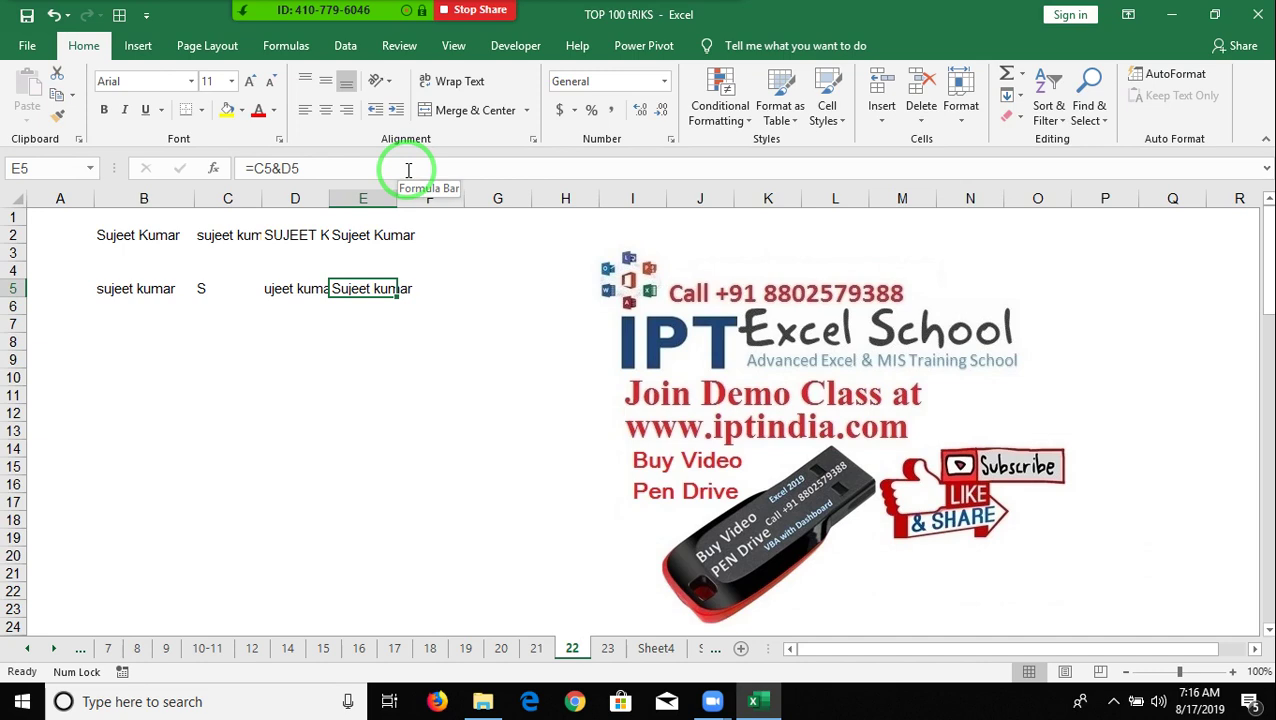
{"action": "key", "text": "Left"}
{"action": "key", "text": "Left"}
{"action": "key", "text": "Left"}
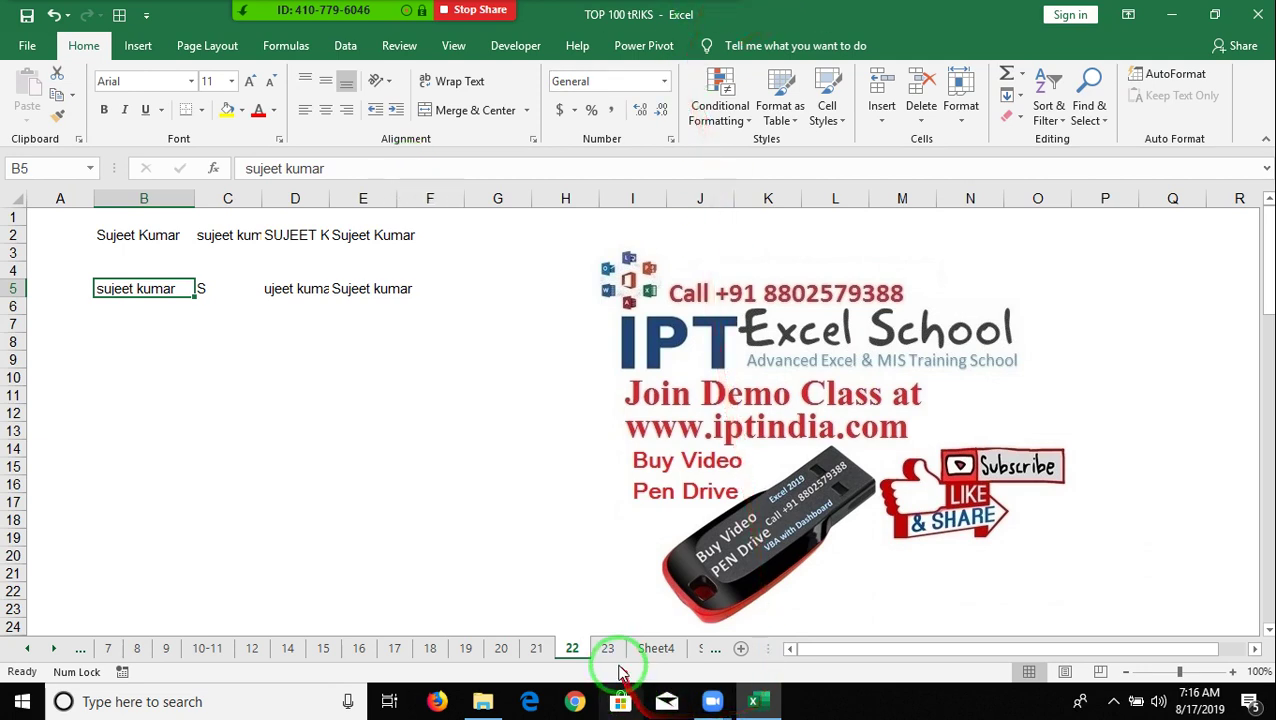
On sheet 23, clear the old data from columns A and B.
{"action": "left_click", "coordinate": [608, 648]}
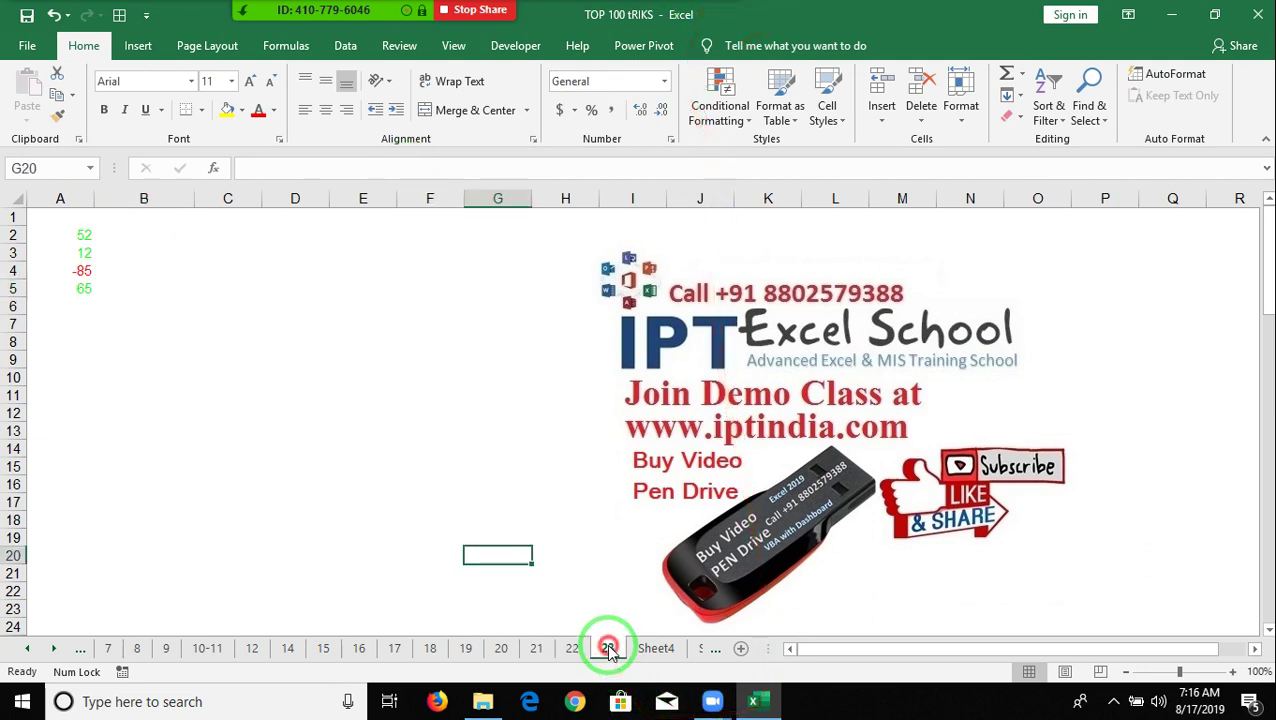
{"action": "left_click", "coordinate": [64, 212]}
{"action": "left_click_drag", "start_coordinate": [60, 198], "coordinate": [145, 192]}
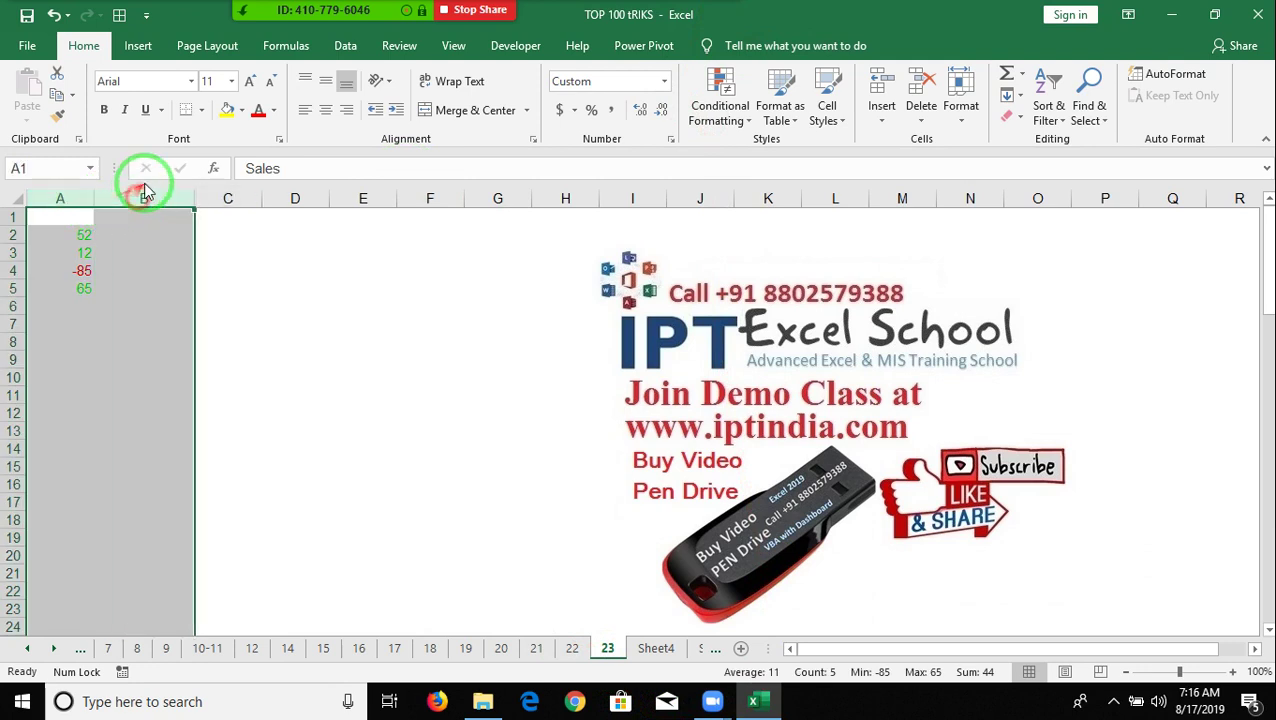
{"action": "key", "text": "Down"}
{"action": "key", "text": "Right"}
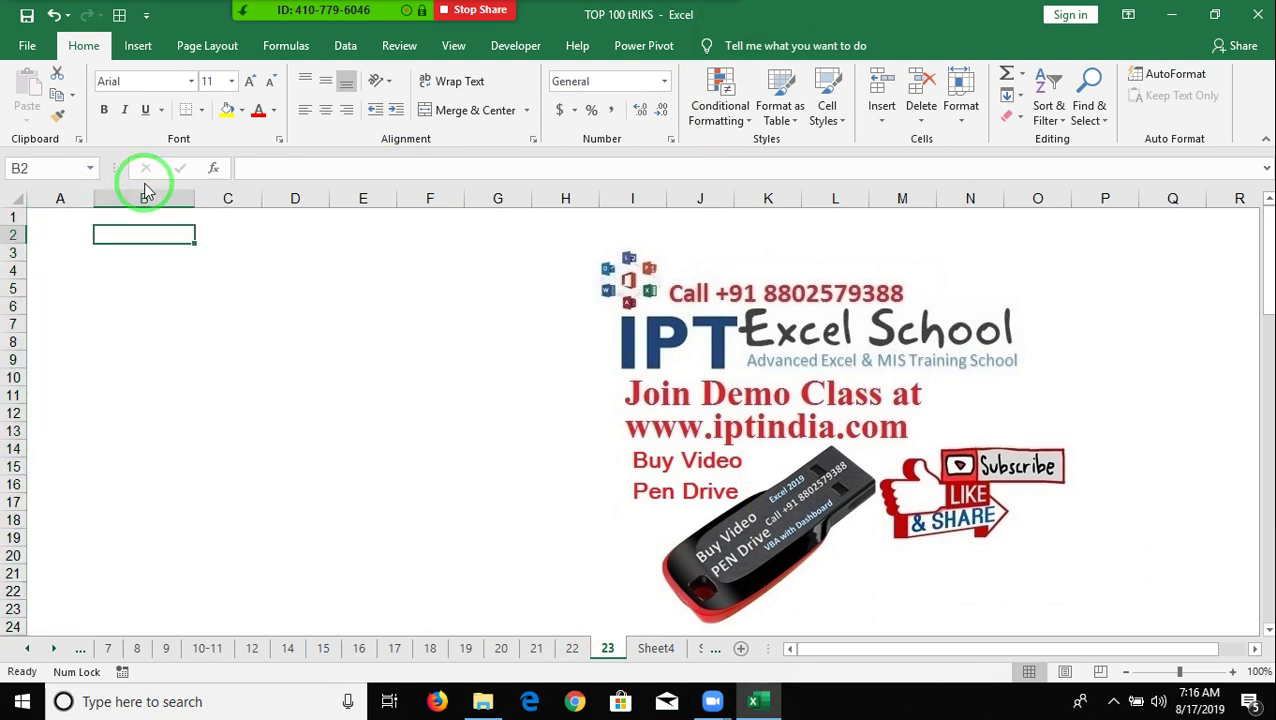
Enter =RAND() in B2 and re-enter it to get a new random value.
{"action": "type", "text": "rand"}
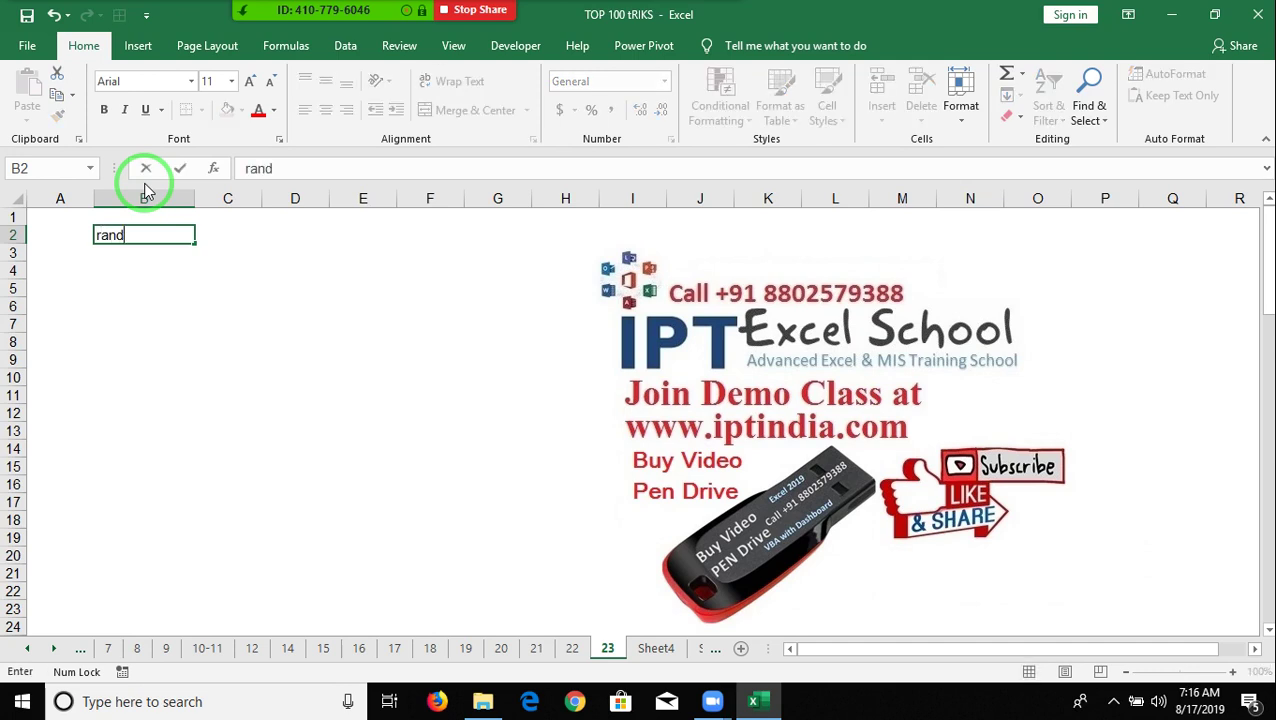
{"action": "type", "text": "b"}
{"action": "key", "text": "BackSpace"}
{"action": "key", "text": "BackSpace"}
{"action": "key", "text": "BackSpace"}
{"action": "key", "text": "BackSpace"}
{"action": "type", "text": "=rand"}
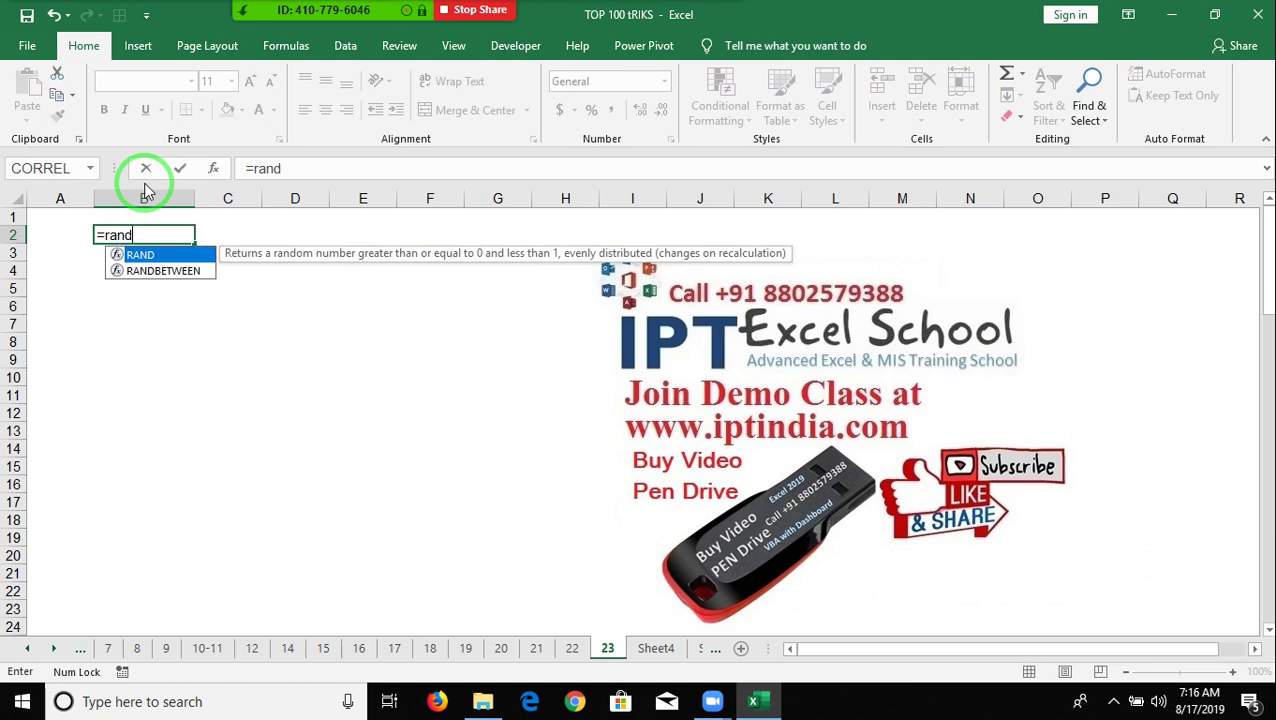
{"action": "type", "text": "()"}
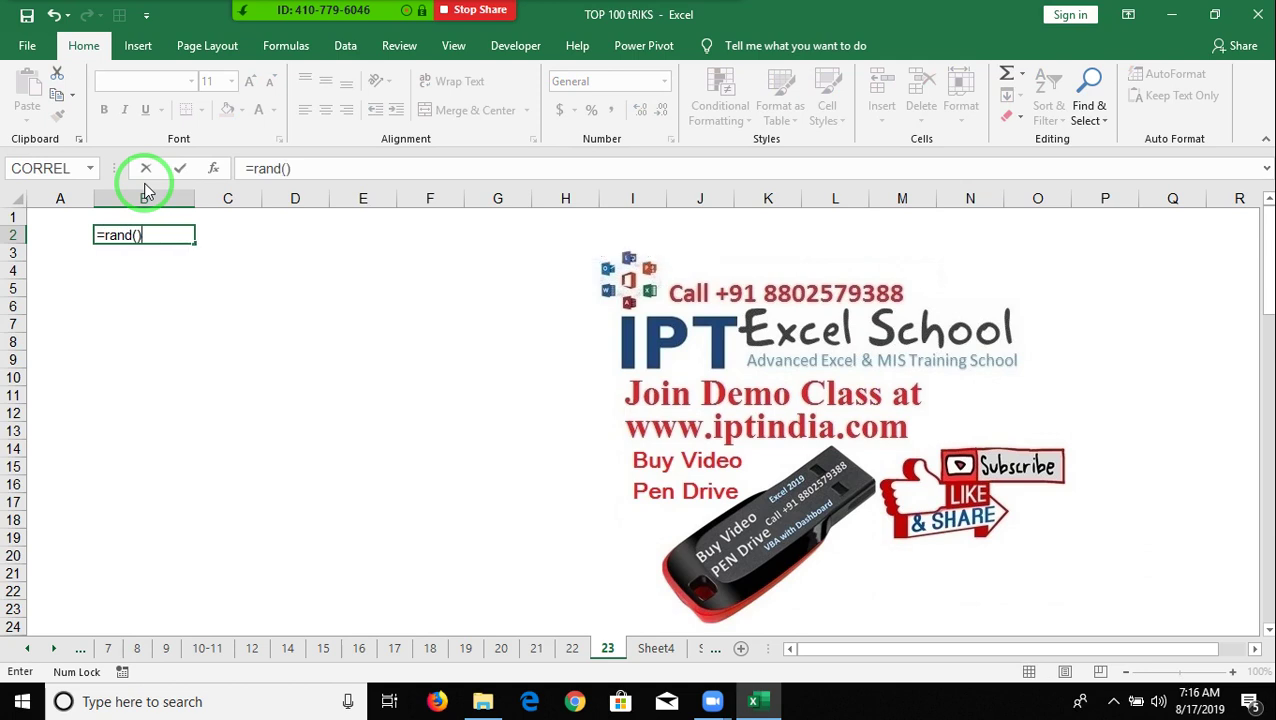
{"action": "key", "text": "Return"}
{"action": "key", "text": "Up"}
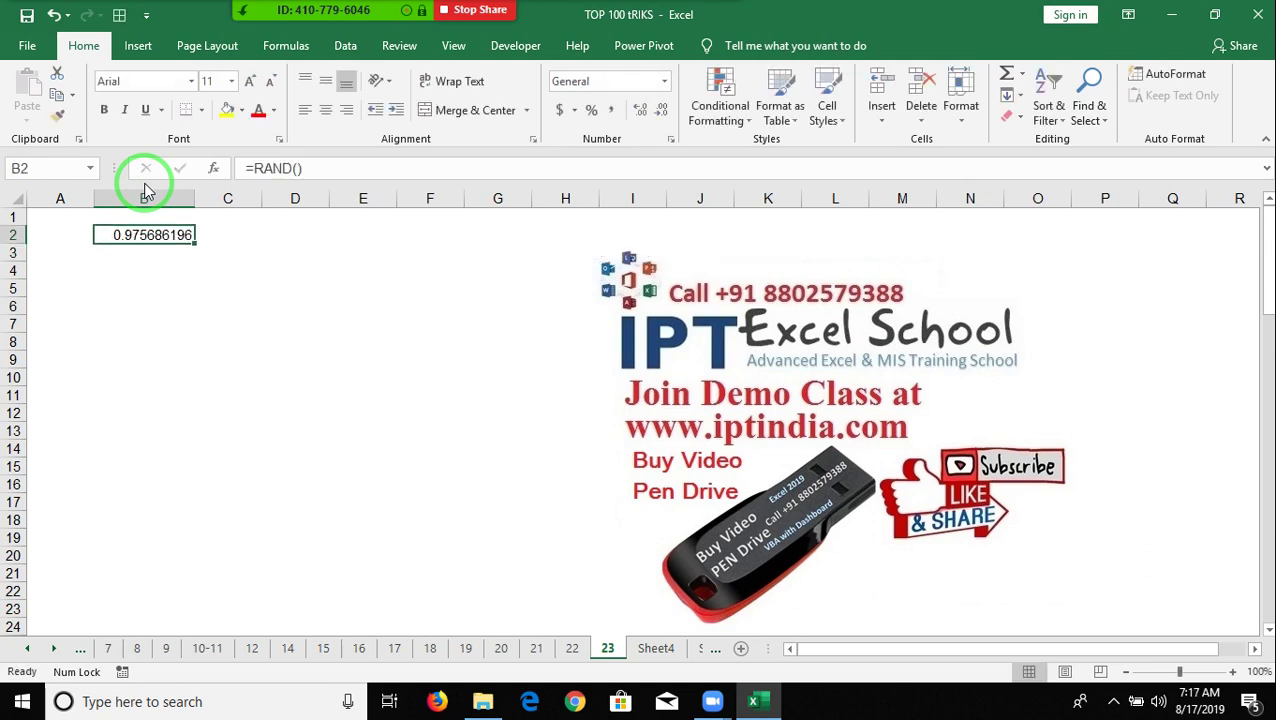
{"action": "double_click", "coordinate": [131, 232]}
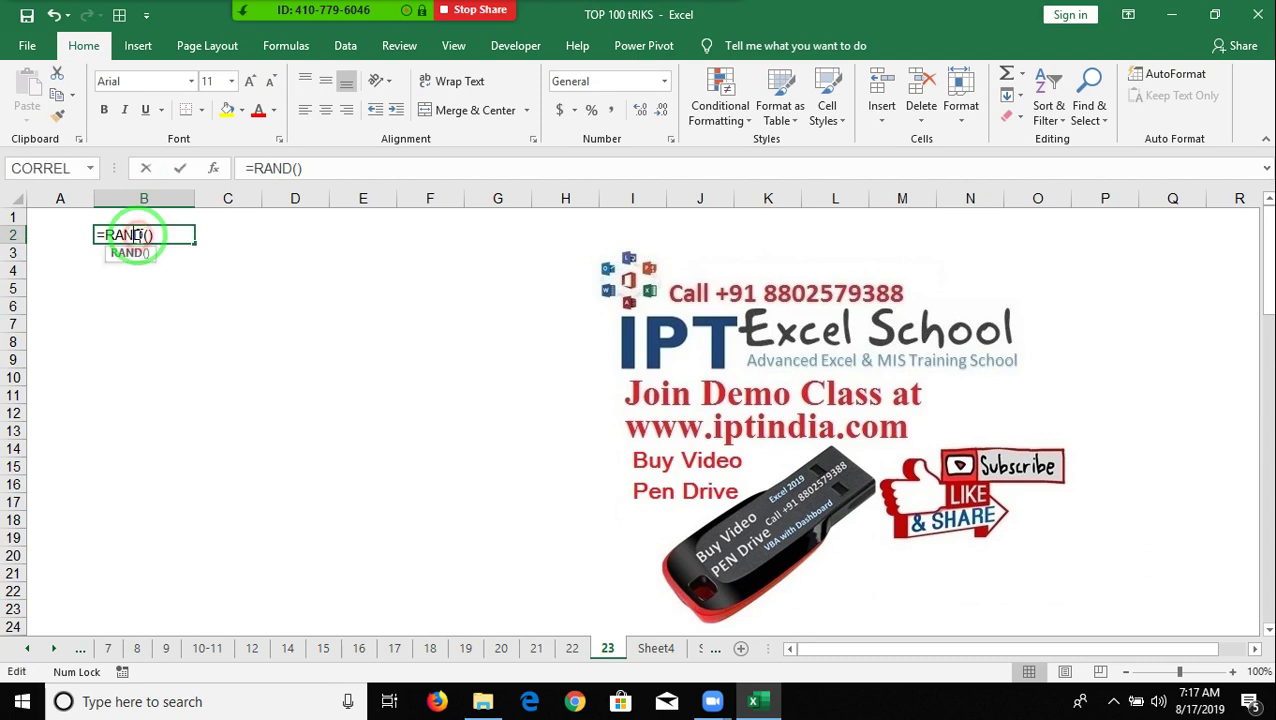
{"action": "key", "text": "Return"}
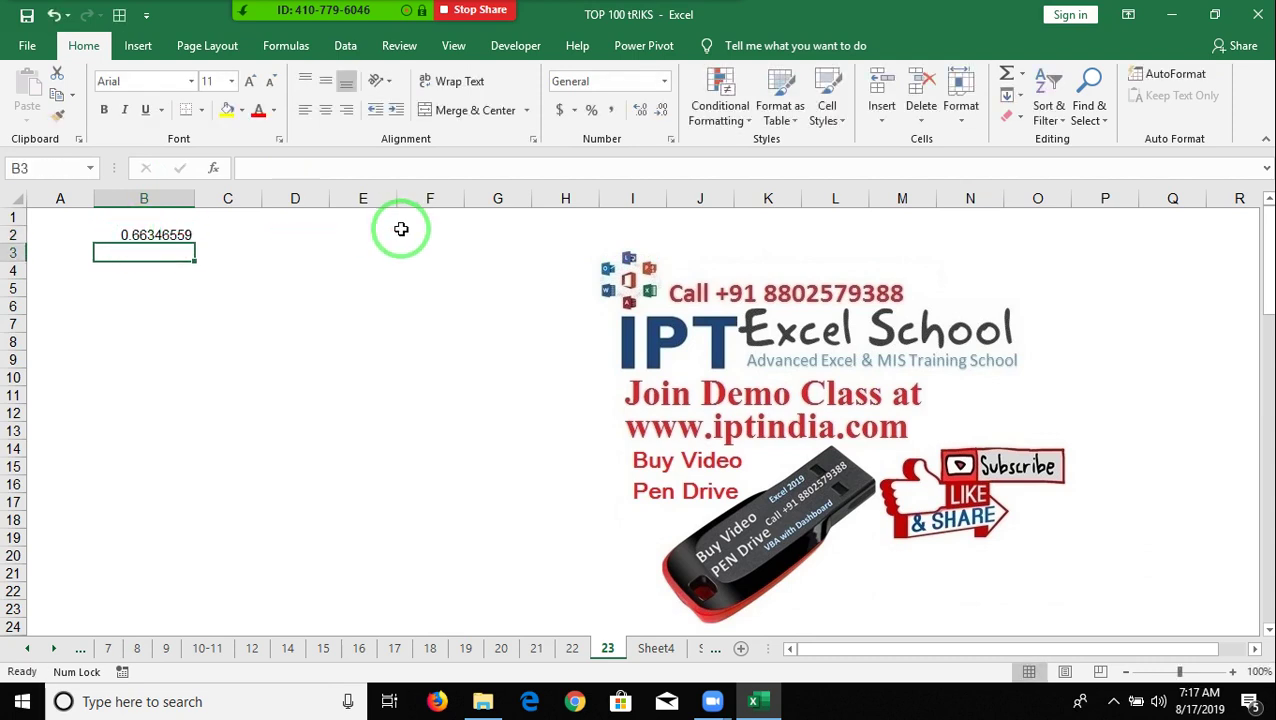
Fill the RAND formula from B2 down to B12.
{"action": "left_click", "coordinate": [177, 239]}
{"action": "left_click", "coordinate": [199, 259]}
{"action": "left_click_drag", "start_coordinate": [199, 263], "coordinate": [197, 413]}
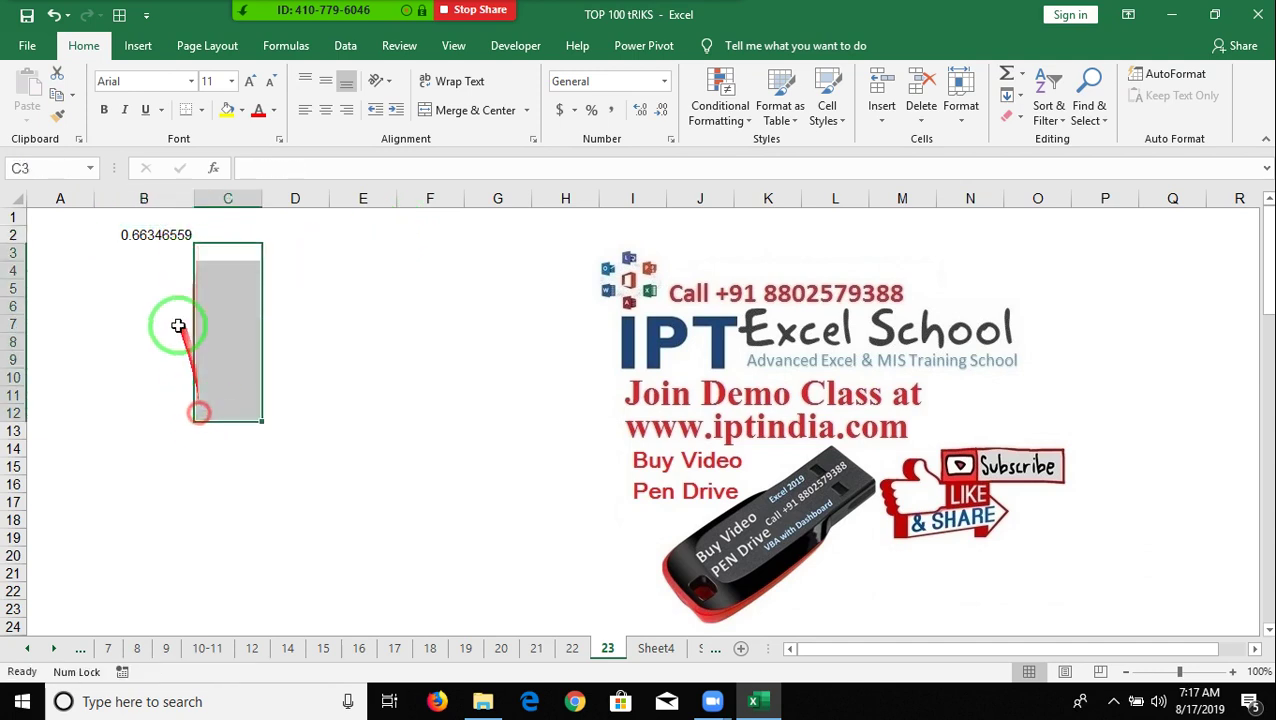
{"action": "left_click", "coordinate": [140, 233]}
{"action": "left_click_drag", "start_coordinate": [194, 245], "coordinate": [187, 424]}
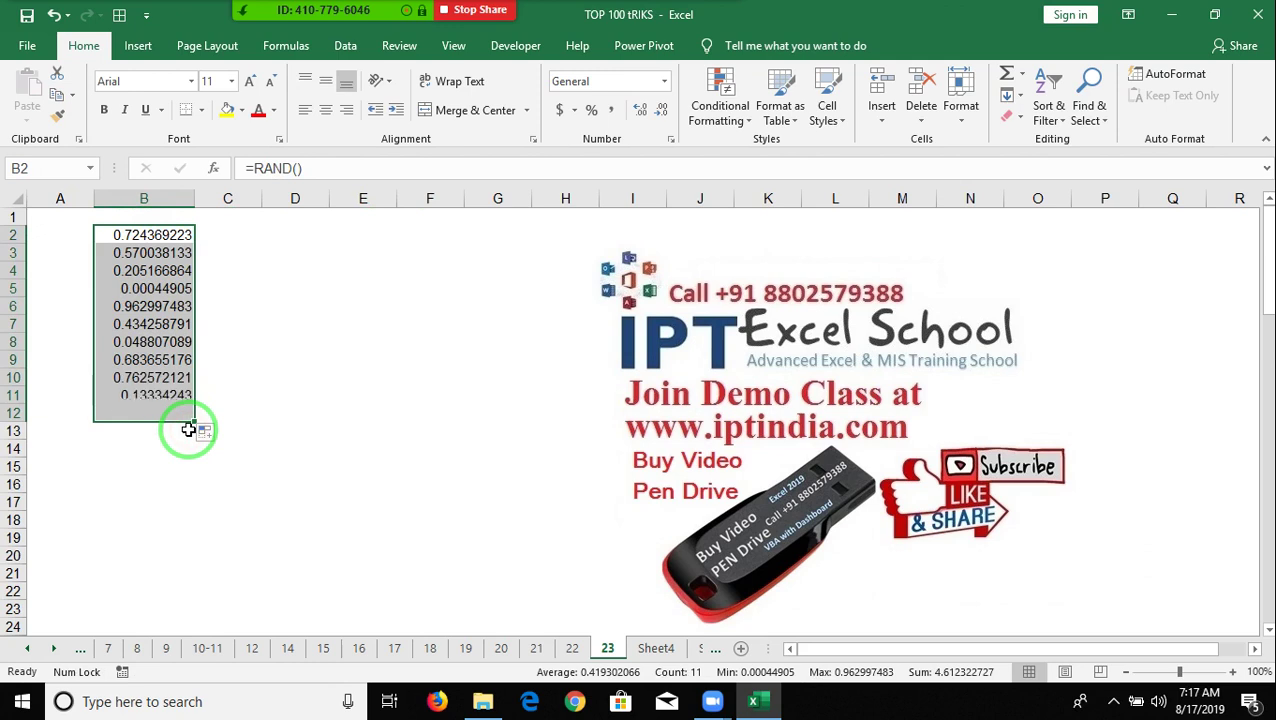
{"action": "left_click", "coordinate": [270, 234]}
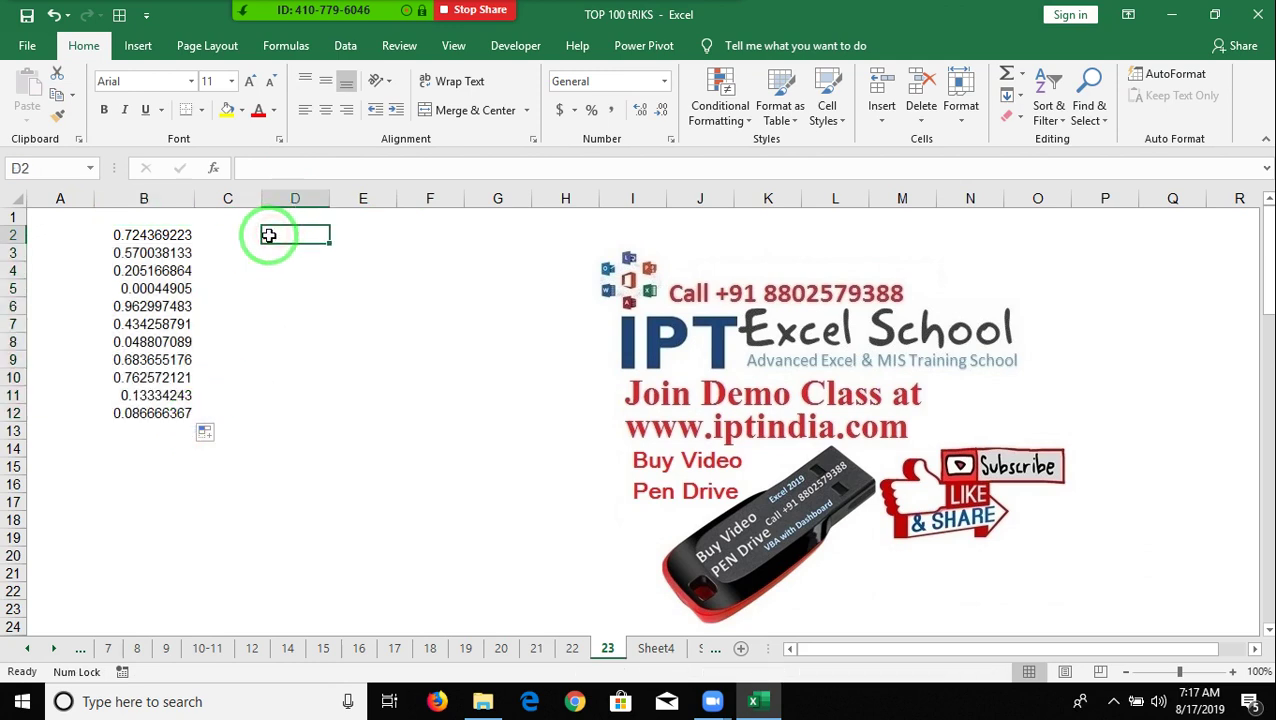
Enter =RANDBETWEEN(1111,9999) in D2, which returns 6799.
{"action": "type", "text": "=ra"}
{"action": "key", "text": "Down"}
{"action": "key", "text": "Down"}
{"action": "key", "text": "Tab"}
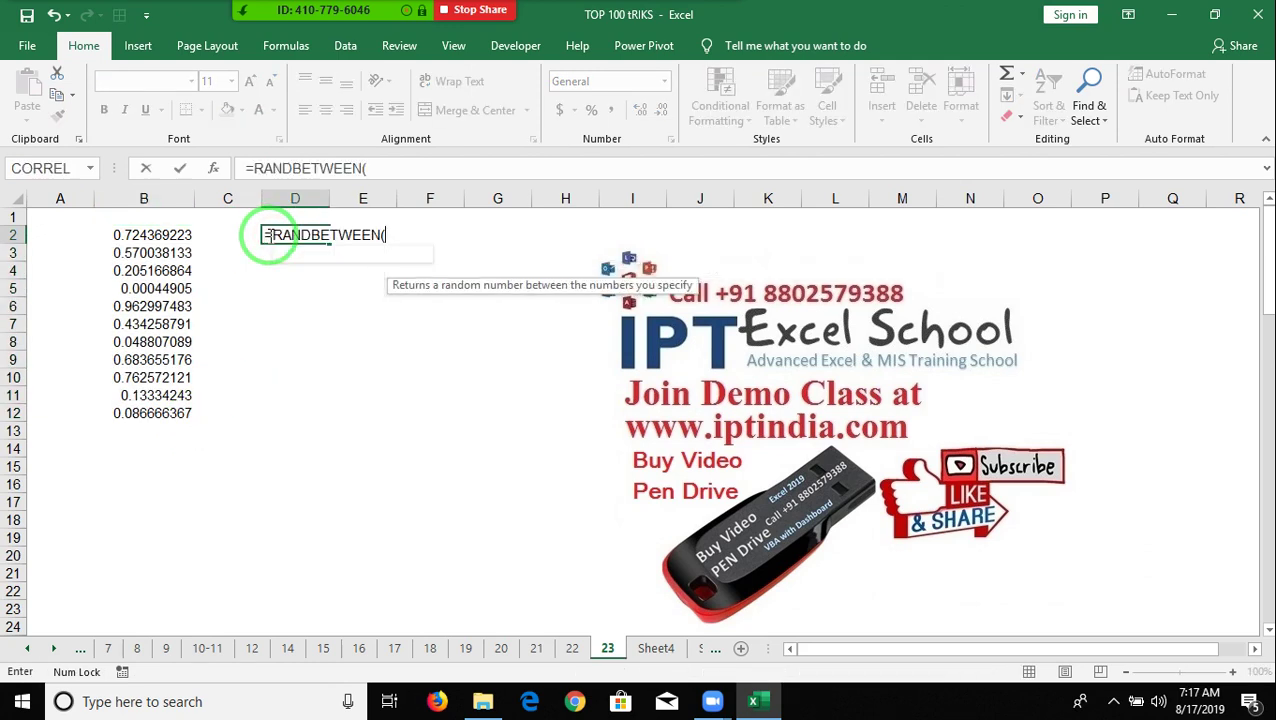
{"action": "type", "text": "10,"}
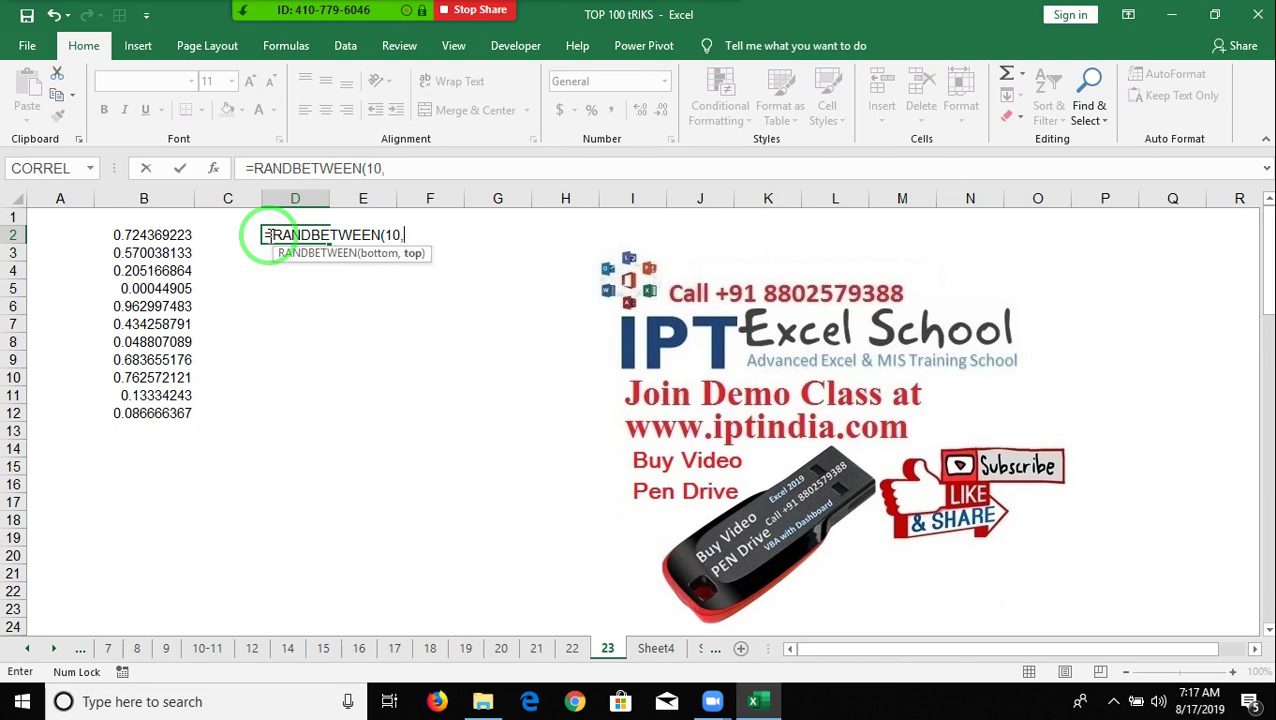
{"action": "key", "text": "BackSpace"}
{"action": "key", "text": "BackSpace"}
{"action": "type", "text": "111"}
{"action": "type", "text": ",9999"}
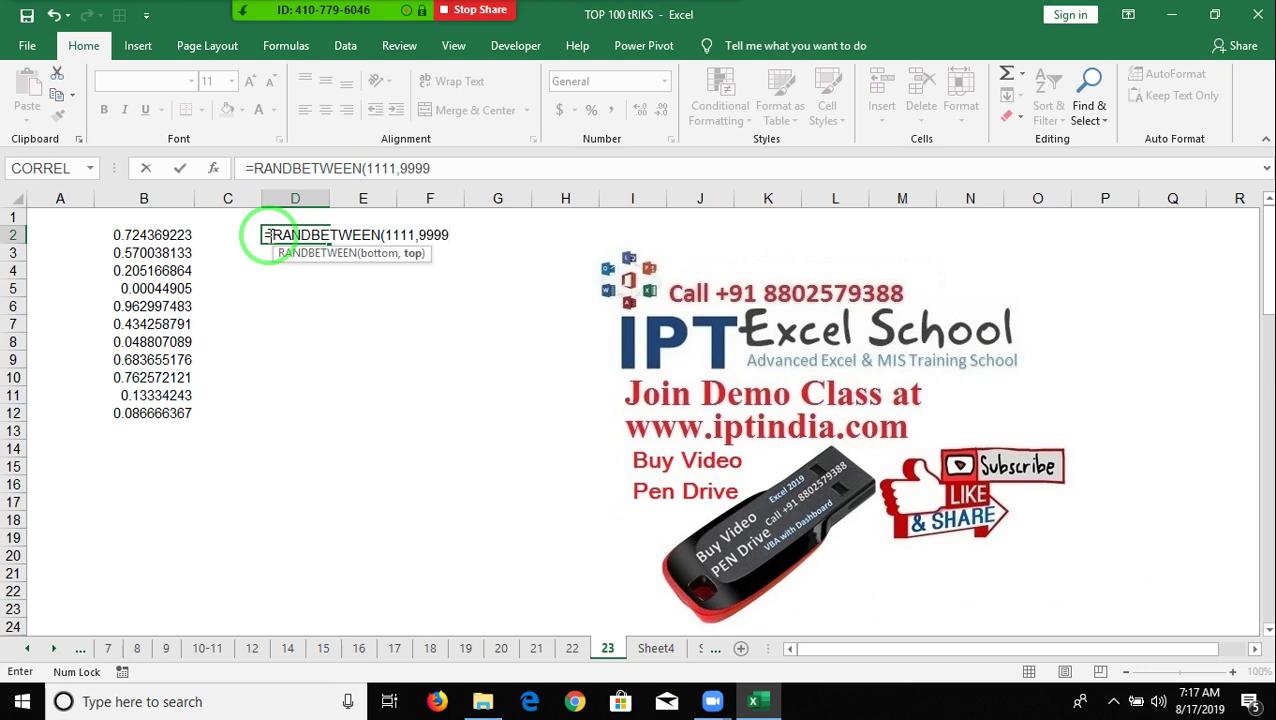
{"action": "type", "text": ")"}
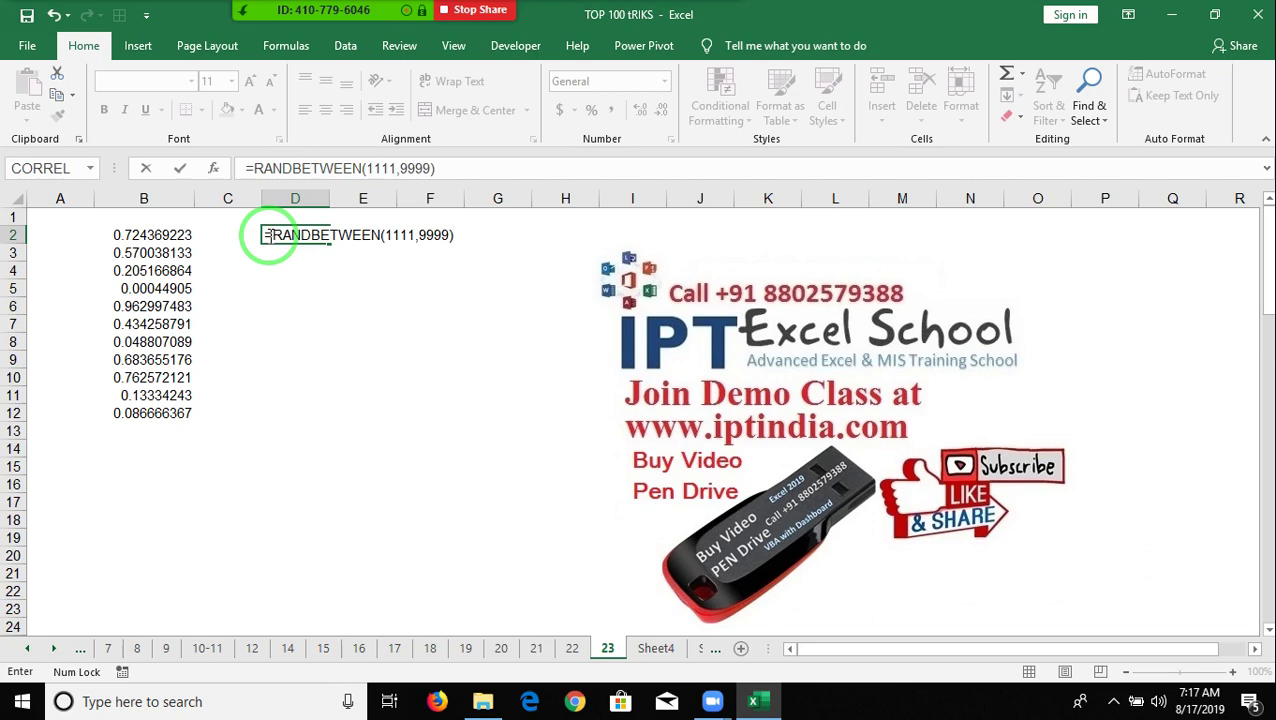
{"action": "key", "text": "Return"}
{"action": "left_click", "coordinate": [265, 235]}
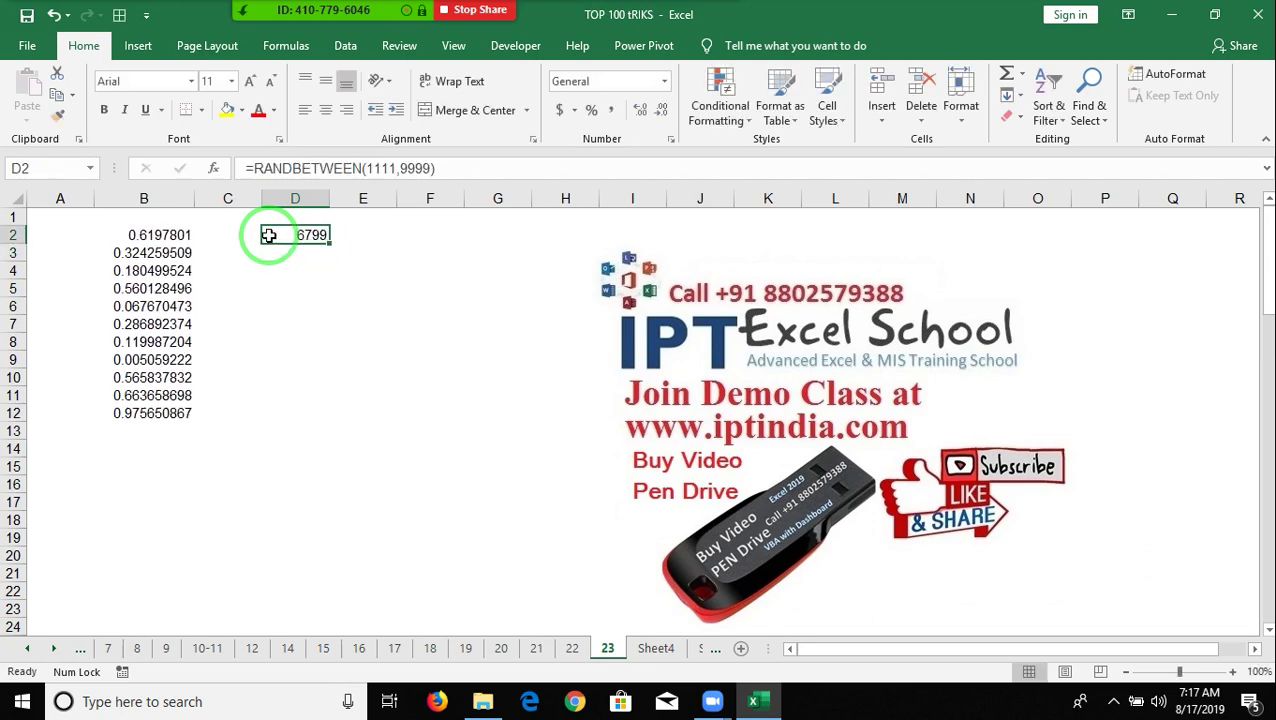
{"action": "left_click", "coordinate": [357, 241]}
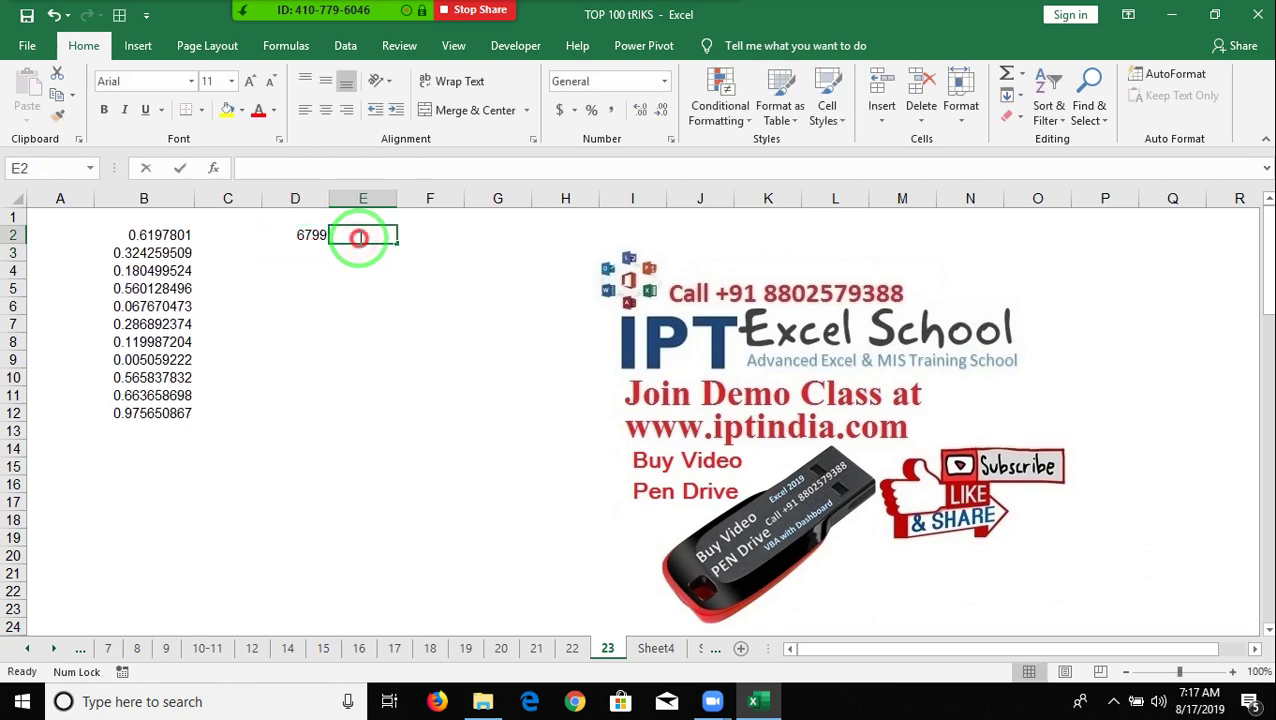
Enter the lower limit 10 in D6 and the upper limit 90 in E6.
{"action": "double_click", "coordinate": [357, 240]}
{"action": "left_click", "coordinate": [355, 273]}
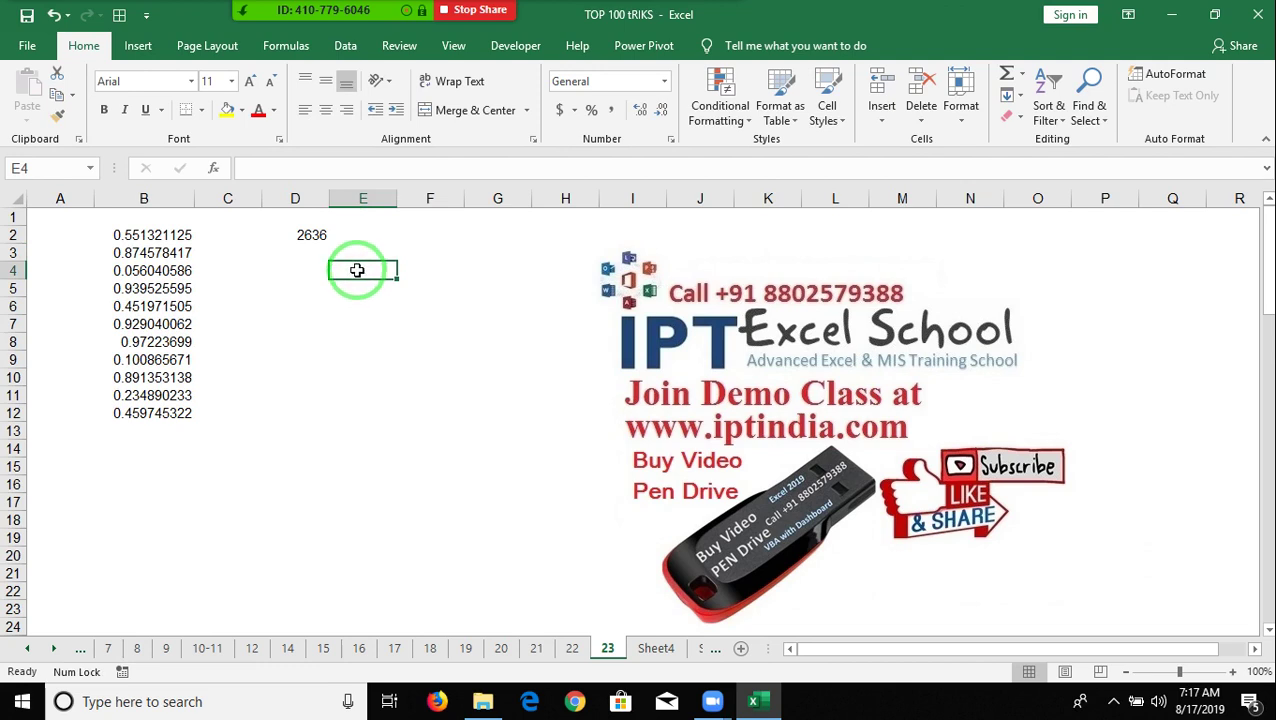
{"action": "left_click", "coordinate": [297, 302]}
{"action": "type", "text": "10"}
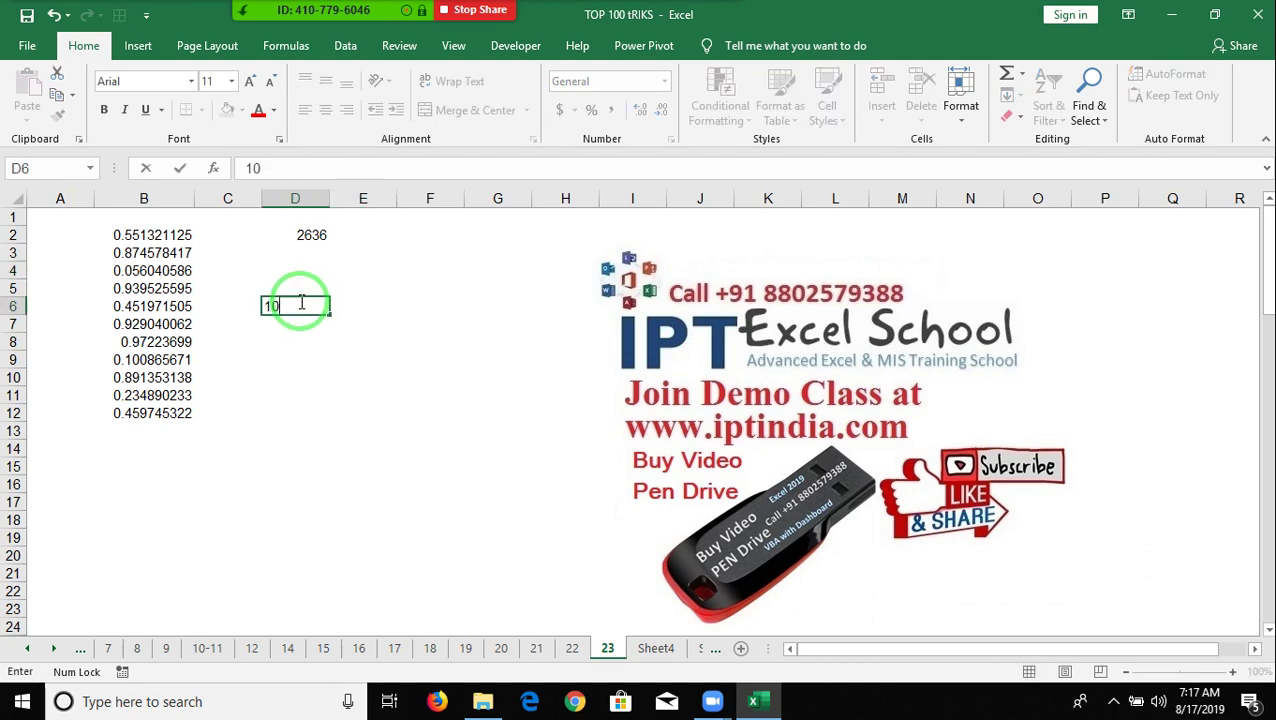
{"action": "key", "text": "Tab"}
{"action": "type", "text": "90"}
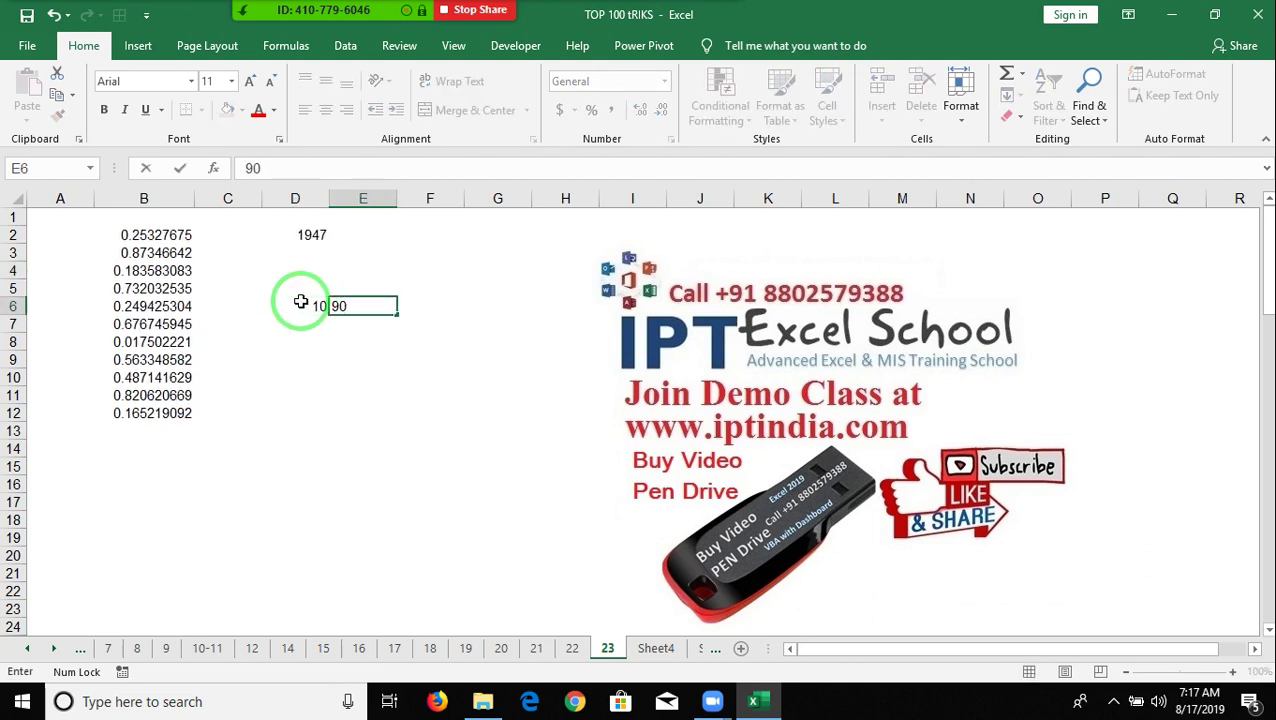
{"action": "key", "text": "Return"}
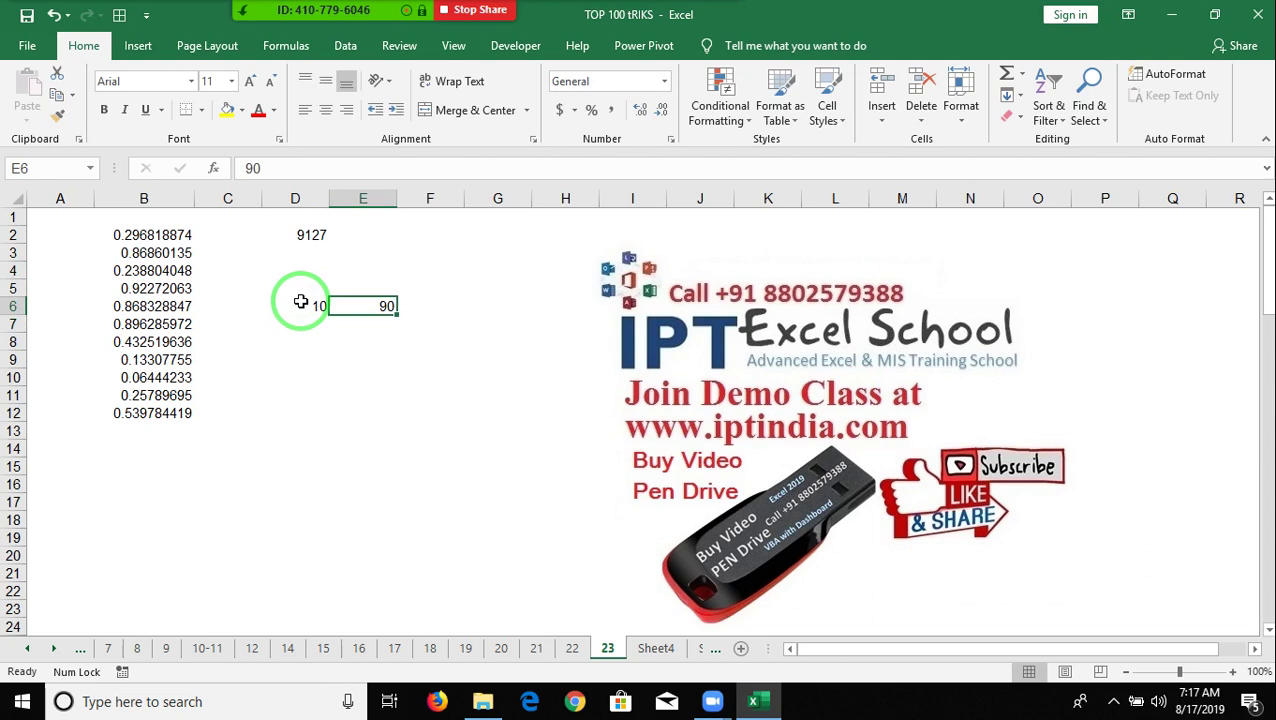
Compute the range =E6-D6 in E7.
{"action": "key", "text": "Return"}
{"action": "key", "text": "Up"}
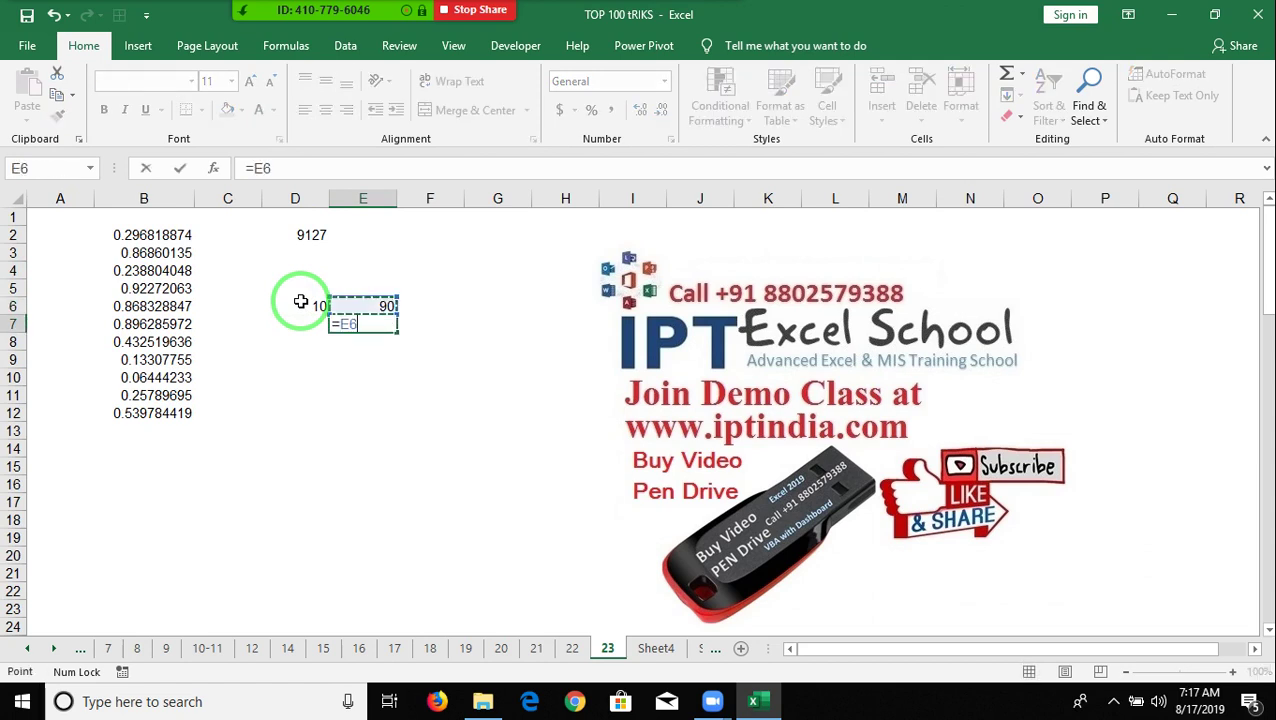
{"action": "key", "text": "Left"}
{"action": "key", "text": "Up"}
{"action": "key", "text": "Return"}
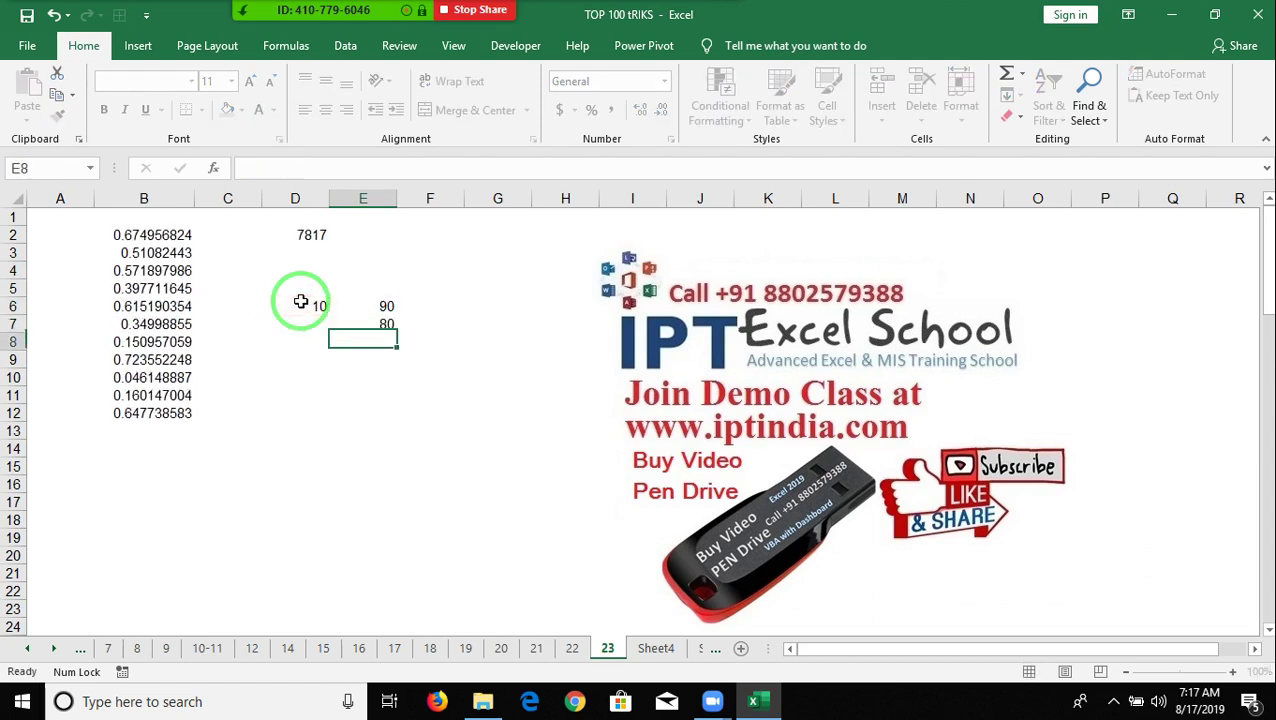
{"action": "key", "text": "Up"}
Put =RAND() in F7 and scale it by the range with =E7*F7 in F8.
{"action": "key", "text": "Right"}
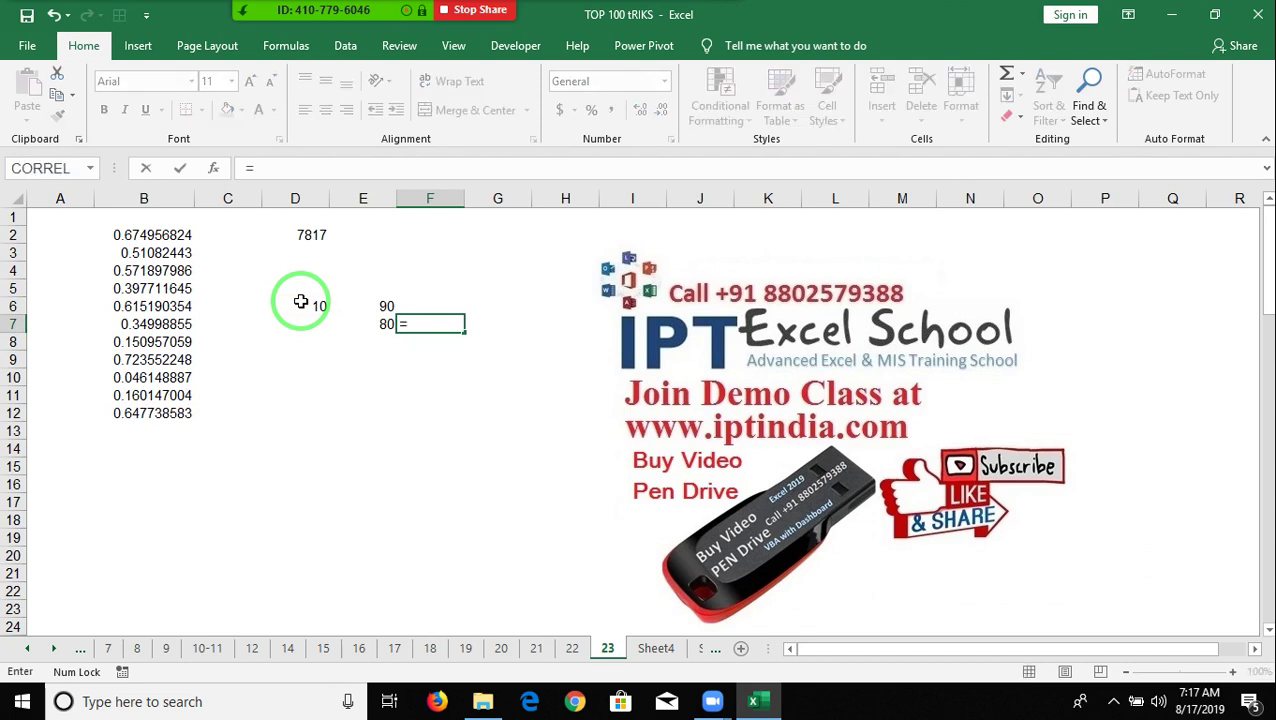
{"action": "type", "text": "rand"}
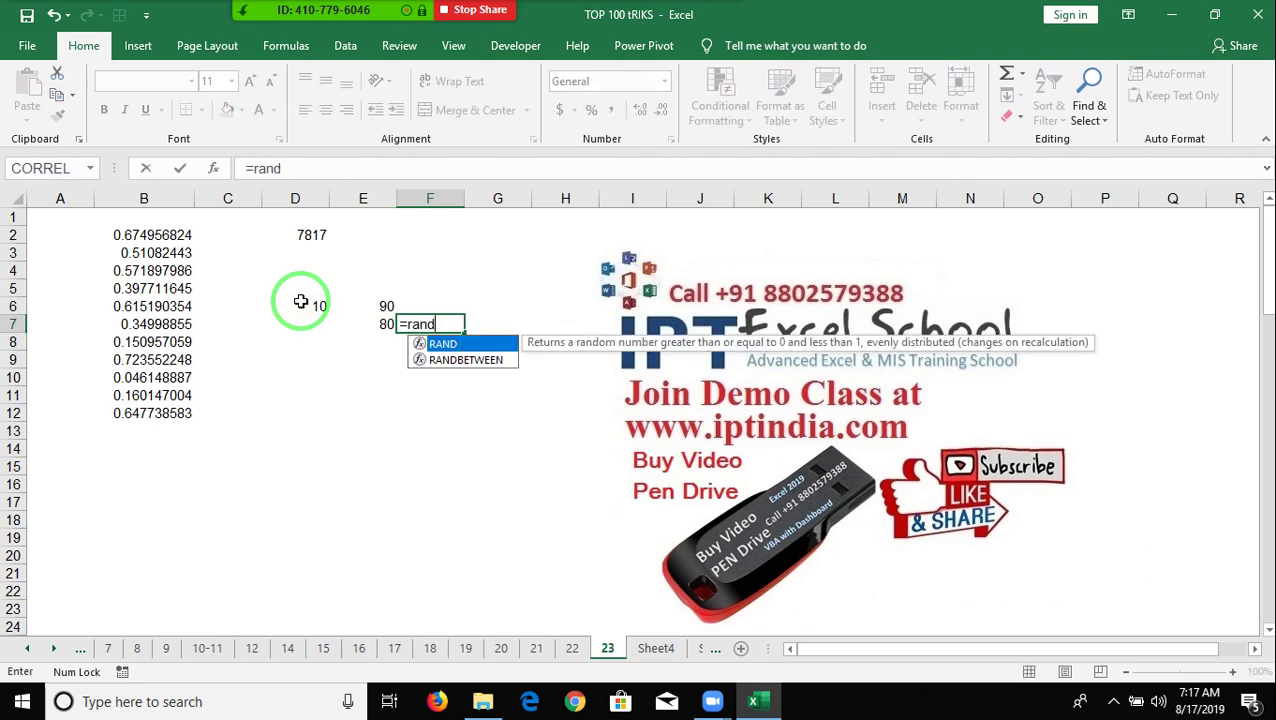
{"action": "key", "text": "Tab"}
{"action": "type", "text": ")"}
{"action": "key", "text": "Return"}
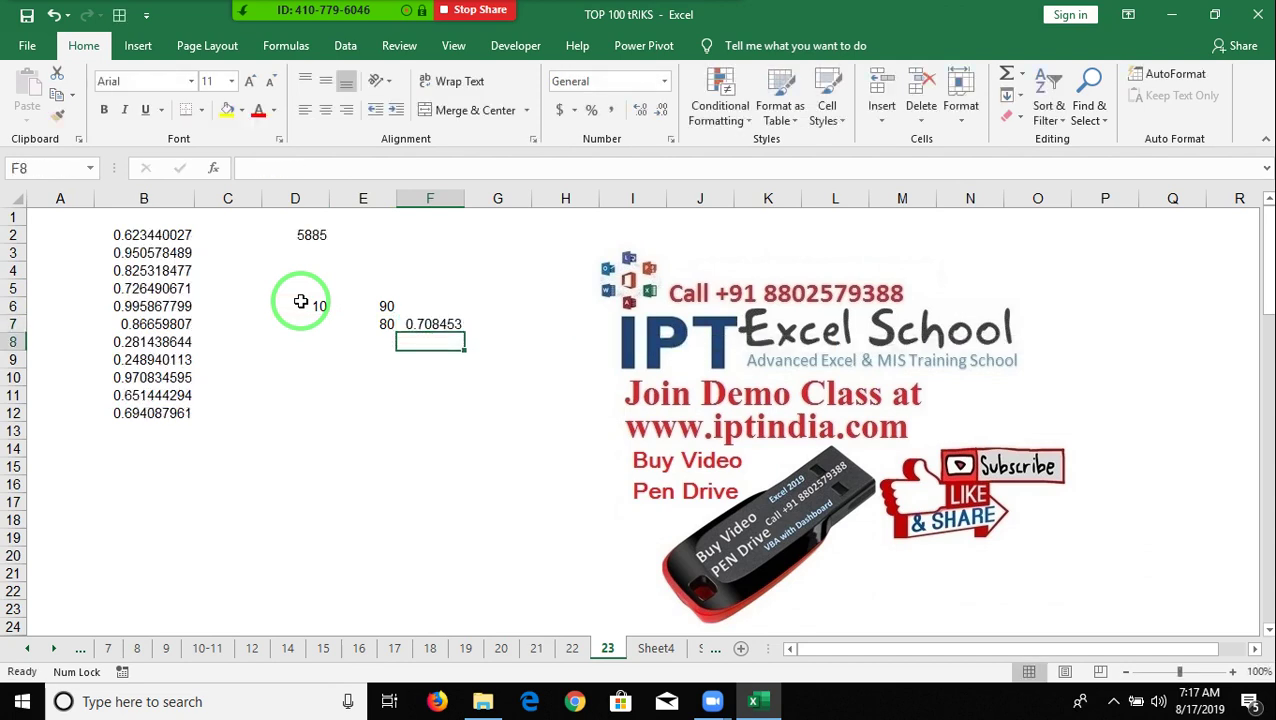
{"action": "type", "text": "="}
{"action": "key", "text": "Up"}
{"action": "key", "text": "Left"}
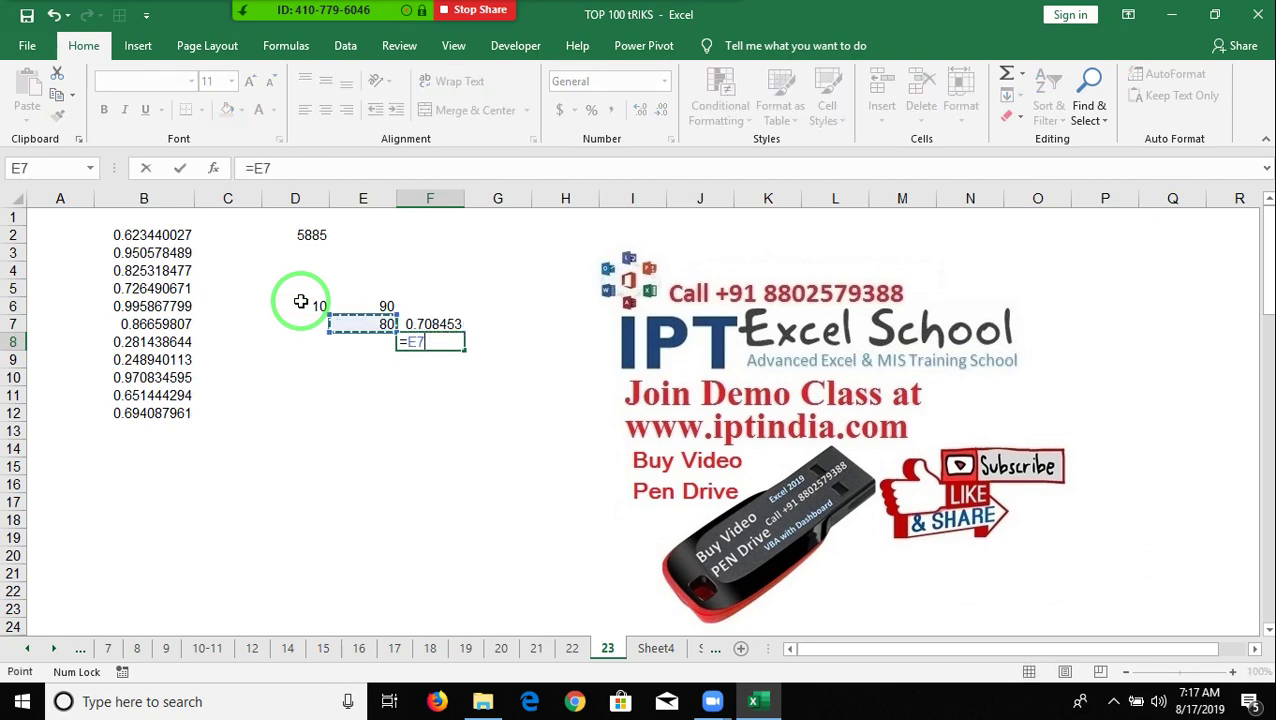
{"action": "type", "text": "*"}
{"action": "key", "text": "Up"}
{"action": "key", "text": "Return"}
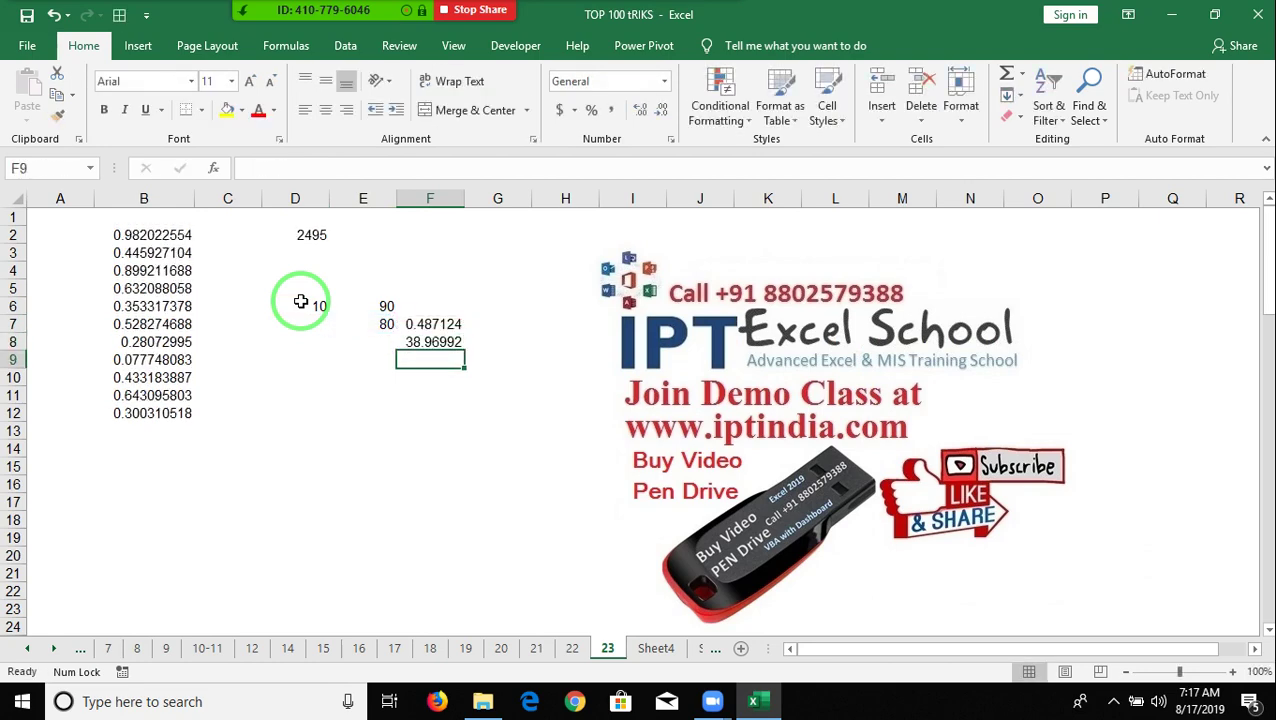
Offset the scaled value by the lower limit with =D6+F8 in F9.
{"action": "key", "text": "Up"}
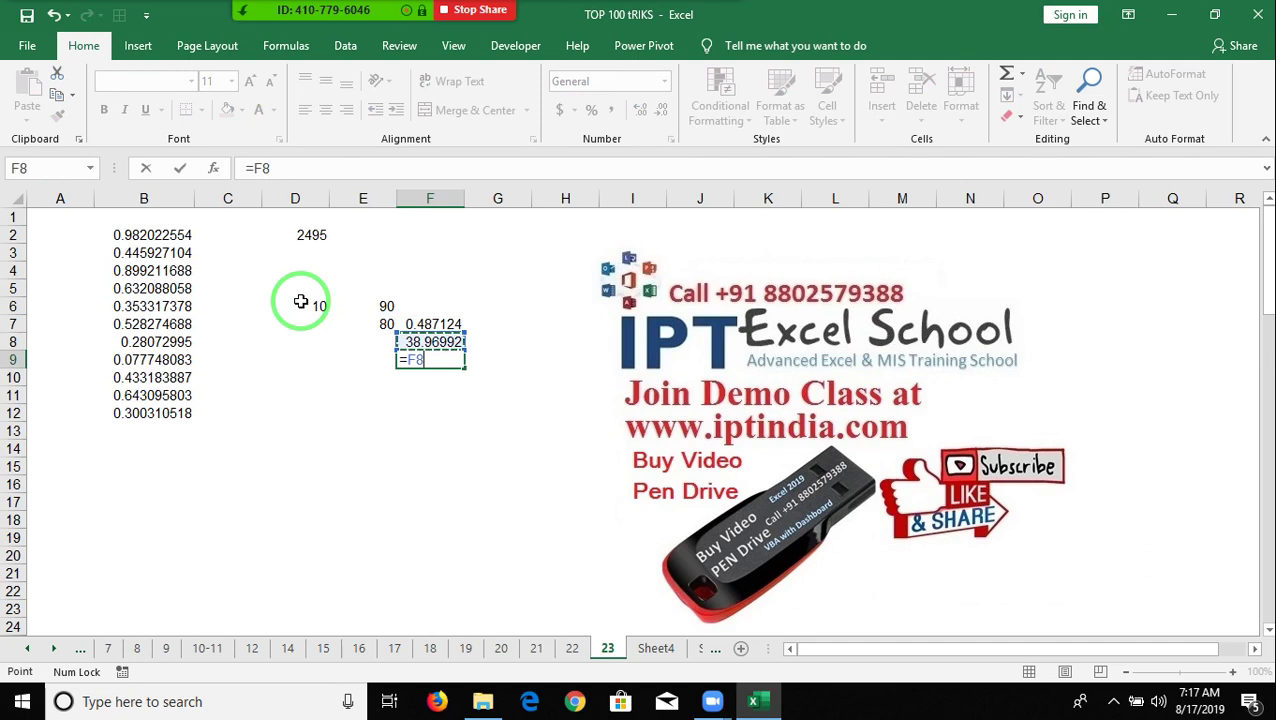
{"action": "key", "text": "Left"}
{"action": "key", "text": "Up"}
{"action": "key", "text": "Up"}
{"action": "key", "text": "Left"}
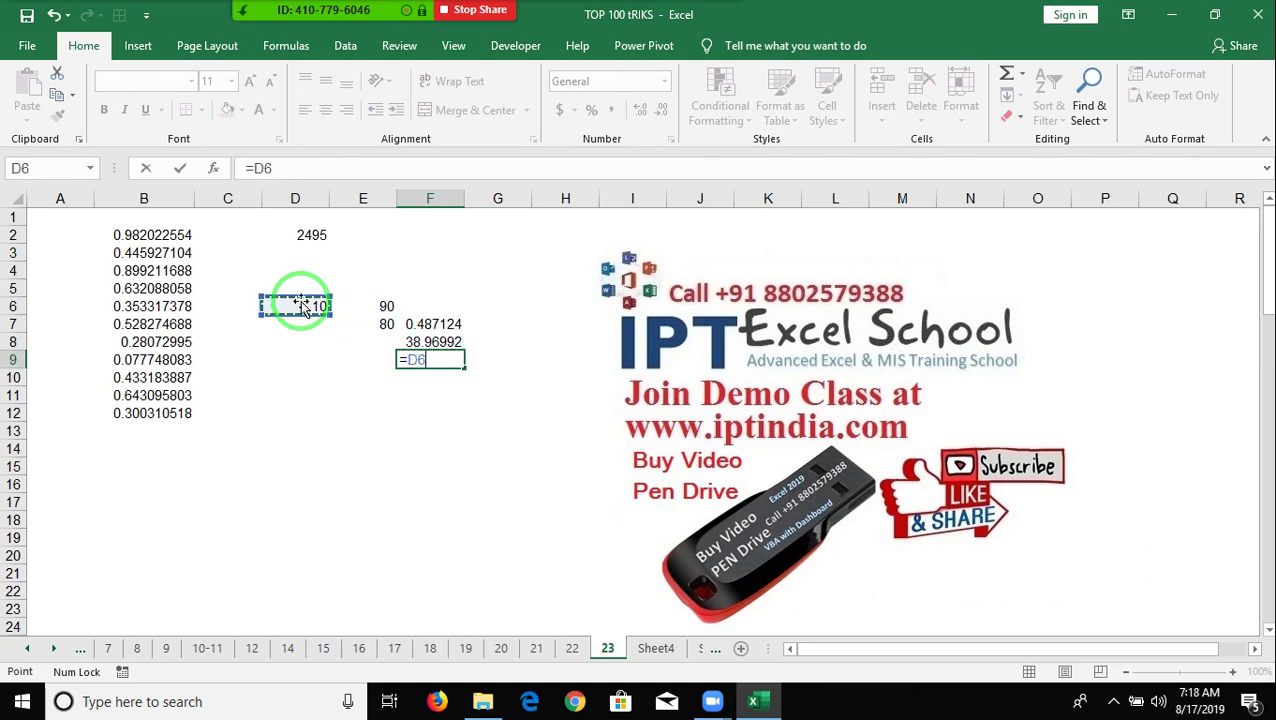
{"action": "key", "text": "Return"}
{"action": "key", "text": "Up"}
{"action": "type", "text": "="}
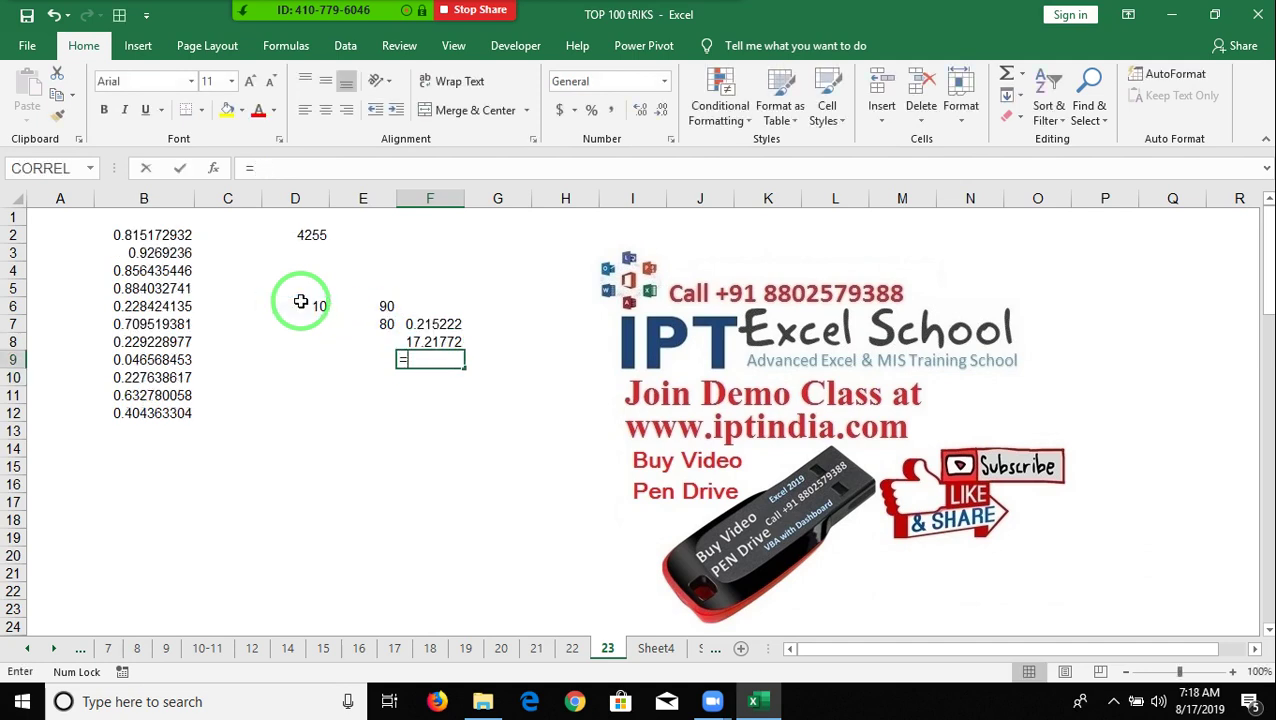
{"action": "key", "text": "Up"}
{"action": "key", "text": "Up"}
{"action": "key", "text": "Left"}
{"action": "key", "text": "Left"}
{"action": "key", "text": "Up"}
{"action": "type", "text": "+"}
{"action": "key", "text": "Up"}
{"action": "key", "text": "Return"}
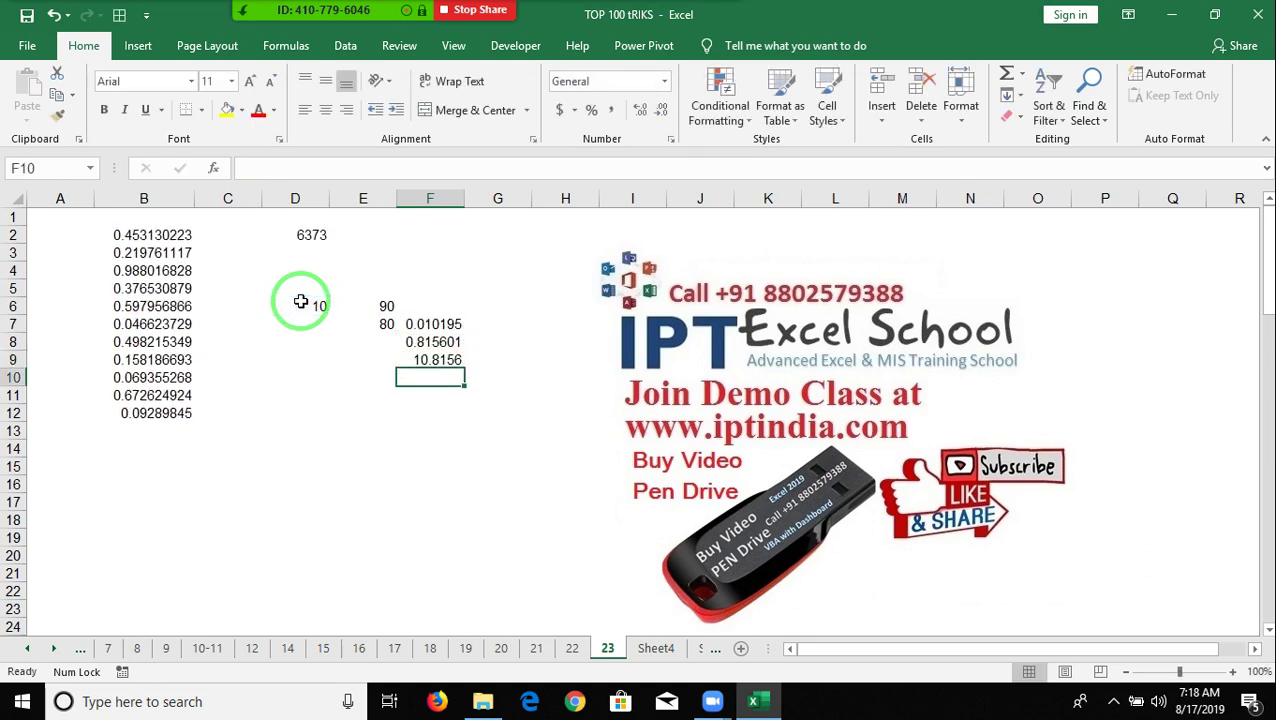
{"action": "key", "text": "Up"}
Enter =INT(F9) in F10 to get the whole random number, 65.
{"action": "key", "text": "Down"}
{"action": "type", "text": "i"}
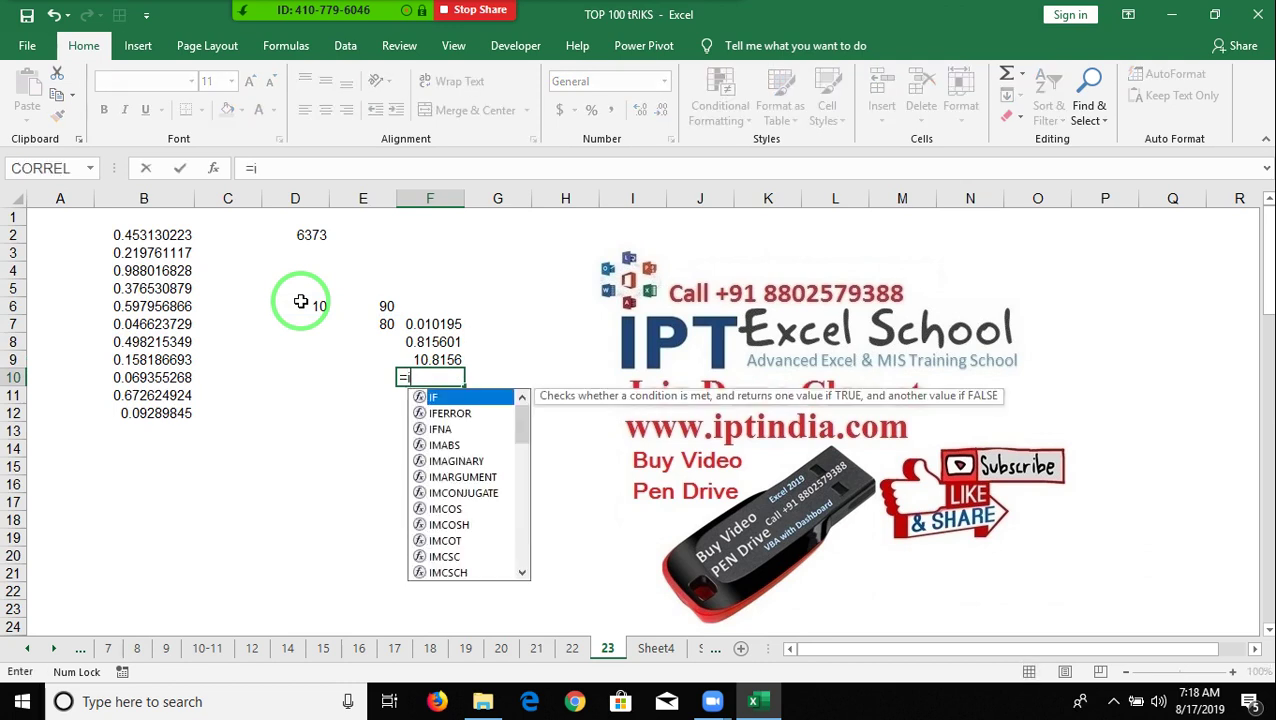
{"action": "type", "text": "n"}
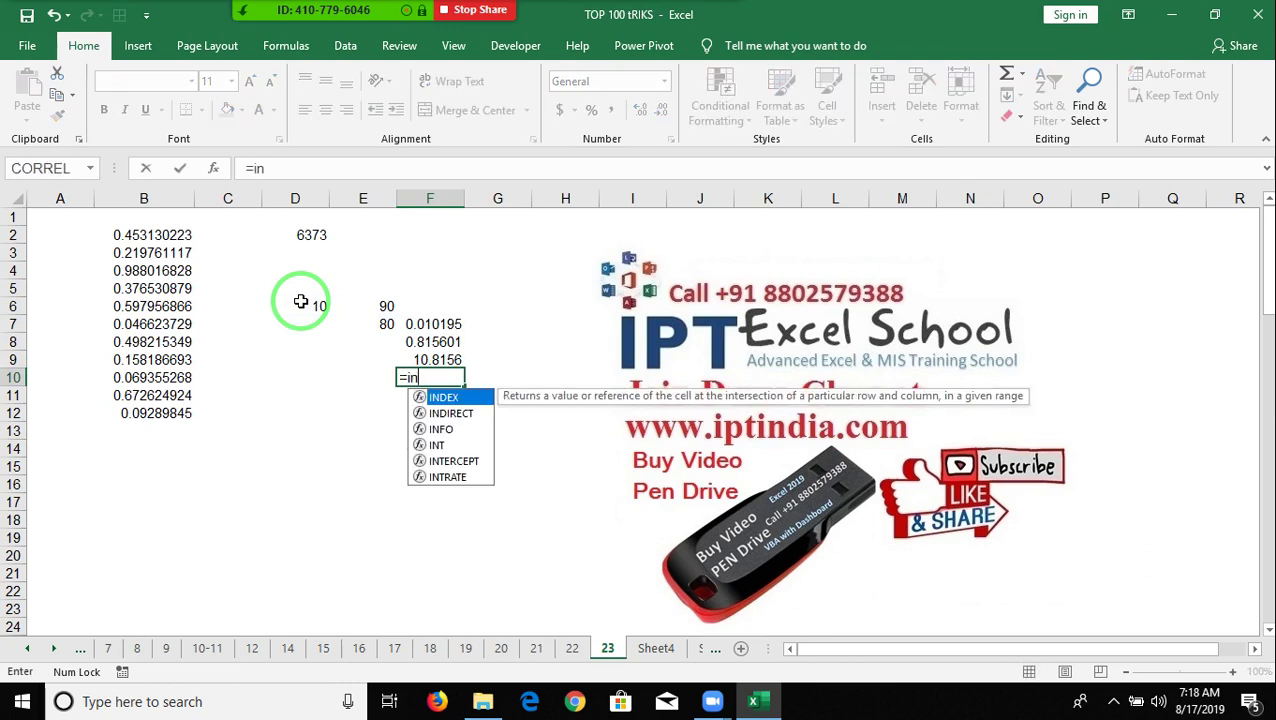
{"action": "type", "text": "t"}
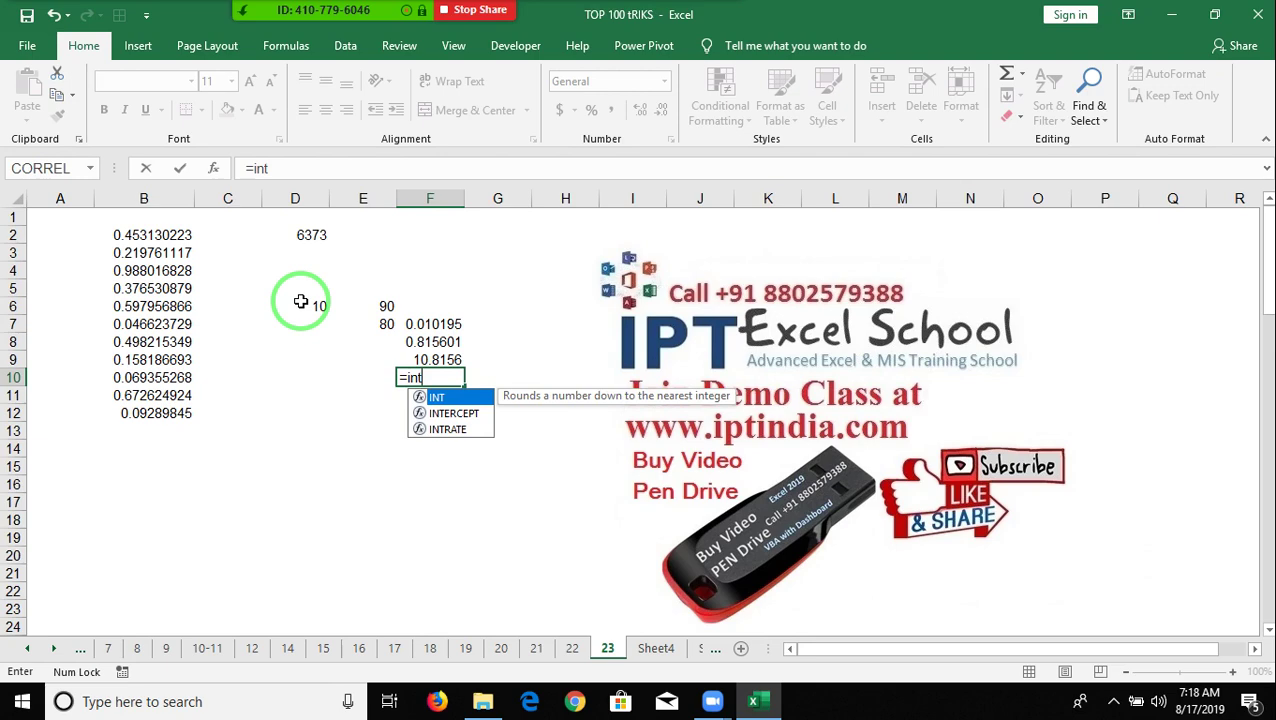
{"action": "key", "text": "Tab"}
{"action": "type", "text": "F9"}
{"action": "key", "text": "Return"}
{"action": "key", "text": "Up"}
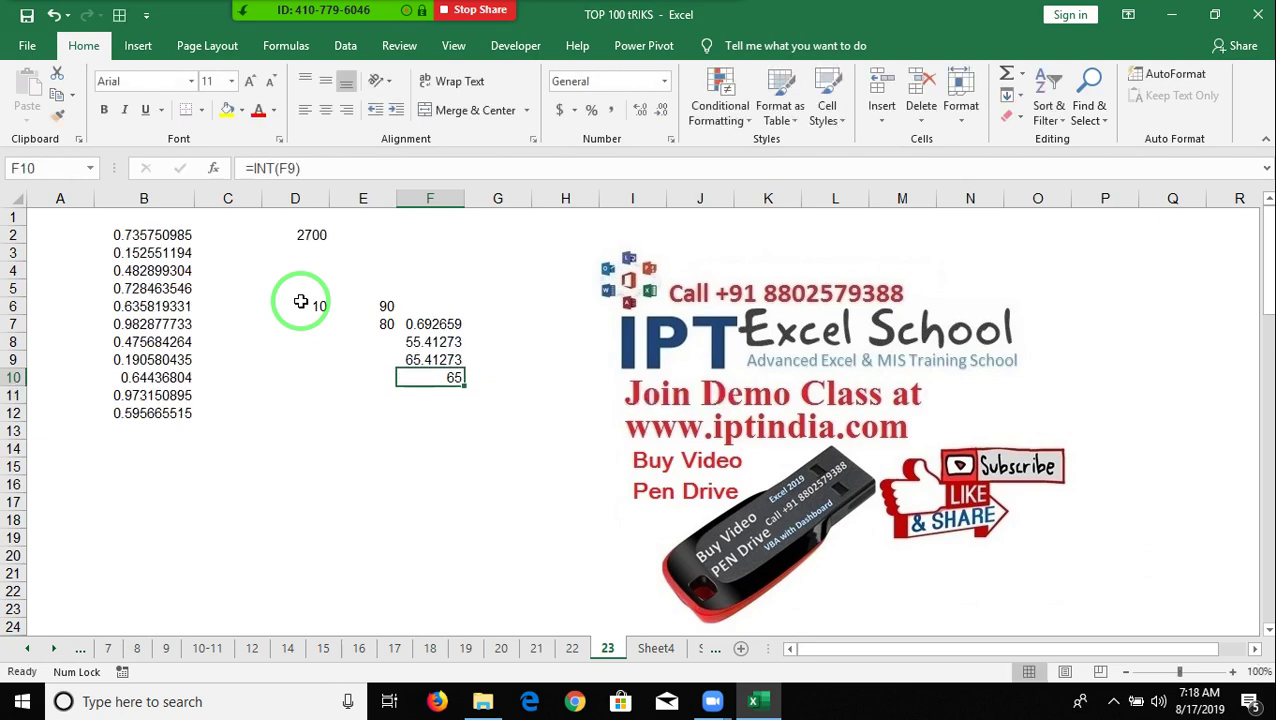
{"action": "left_click", "coordinate": [419, 443]}
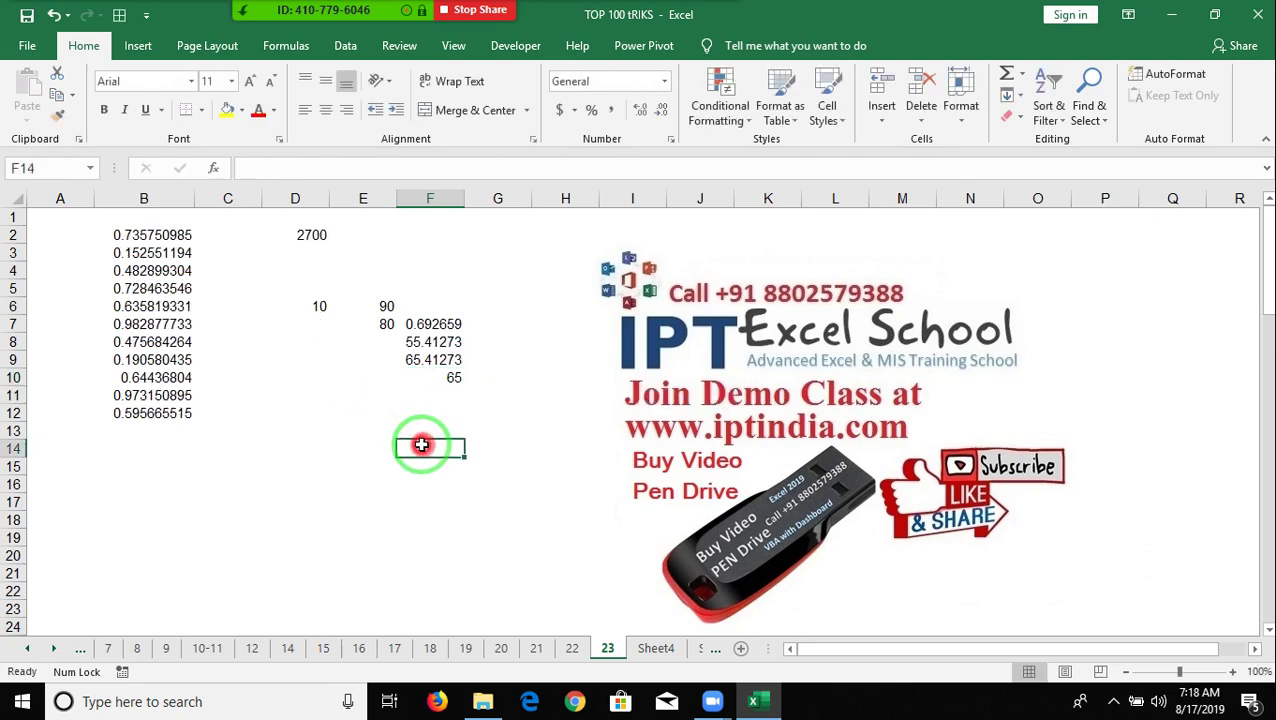
Recalculate the random numbers several times with F9.
{"action": "left_click", "coordinate": [355, 445]}
{"action": "key", "text": "F9"}
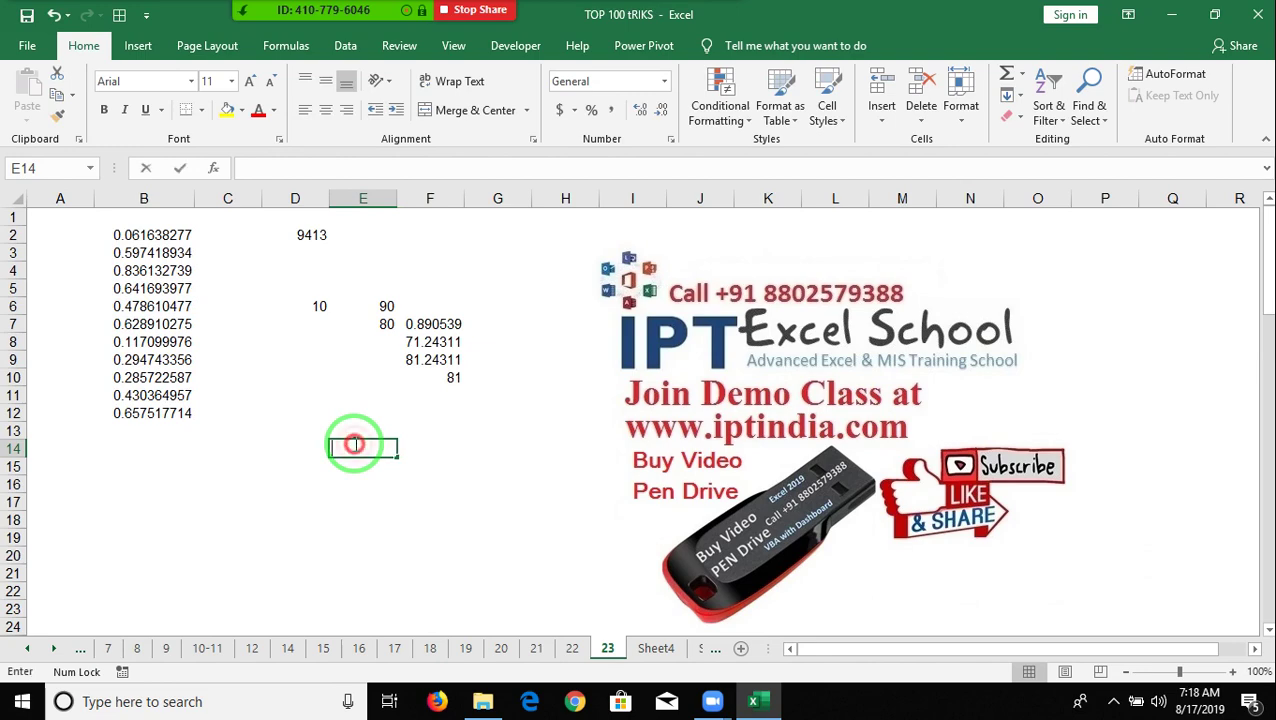
{"action": "left_click_drag", "start_coordinate": [300, 413], "coordinate": [310, 403]}
{"action": "key", "text": "F9"}
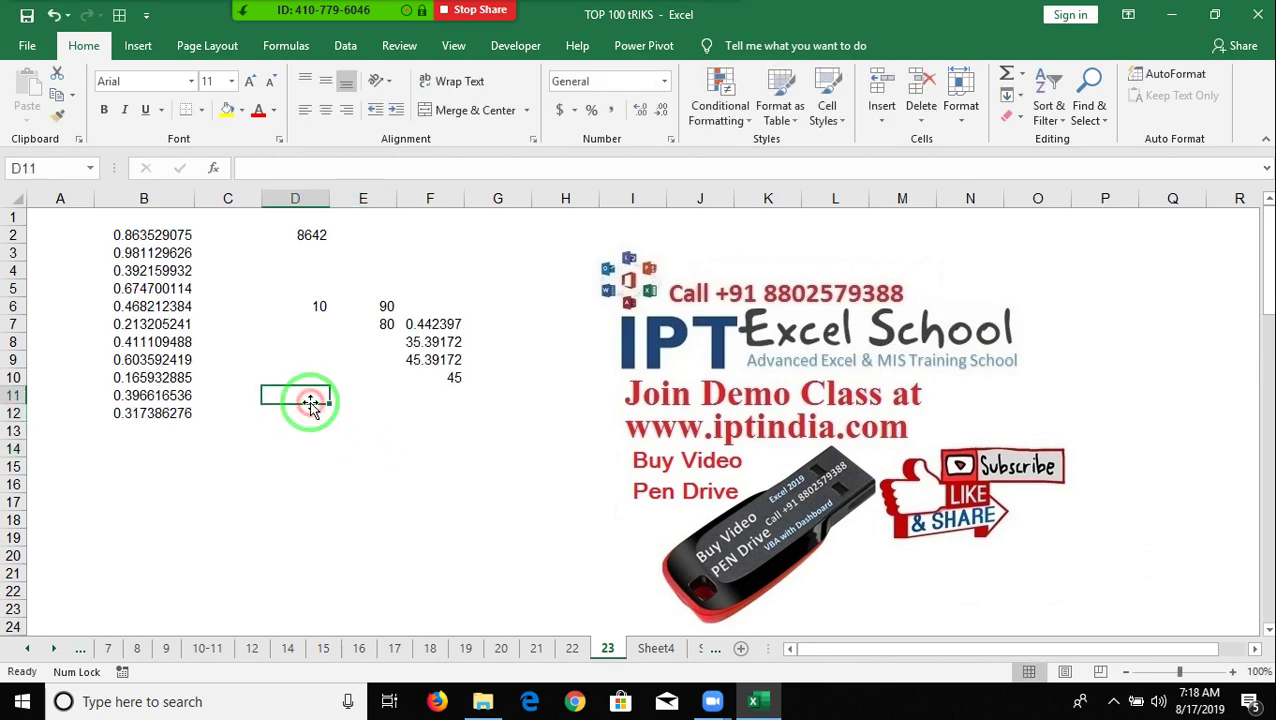
{"action": "key", "text": "F9"}
{"action": "left_click", "coordinate": [321, 425]}
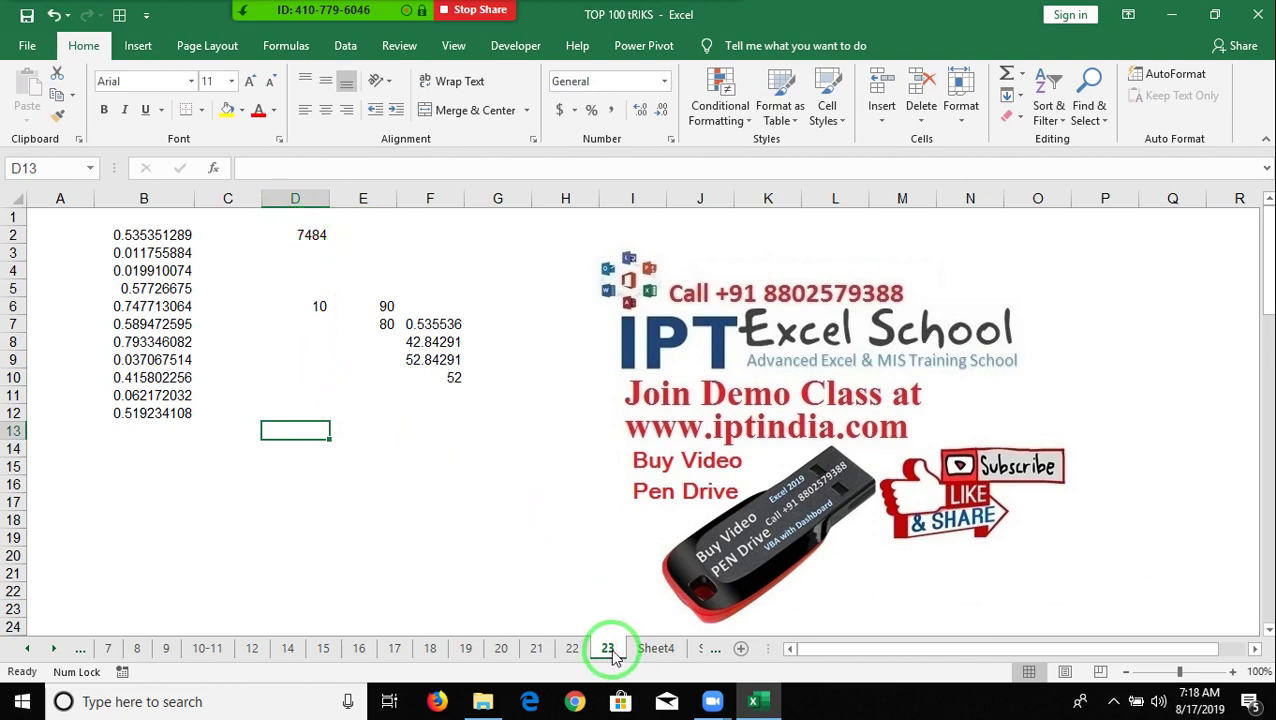
Copy sheet 23 as a new sheet named 24 and clear columns B through F.
{"action": "left_click_drag", "start_coordinate": [610, 648], "coordinate": [650, 645]}
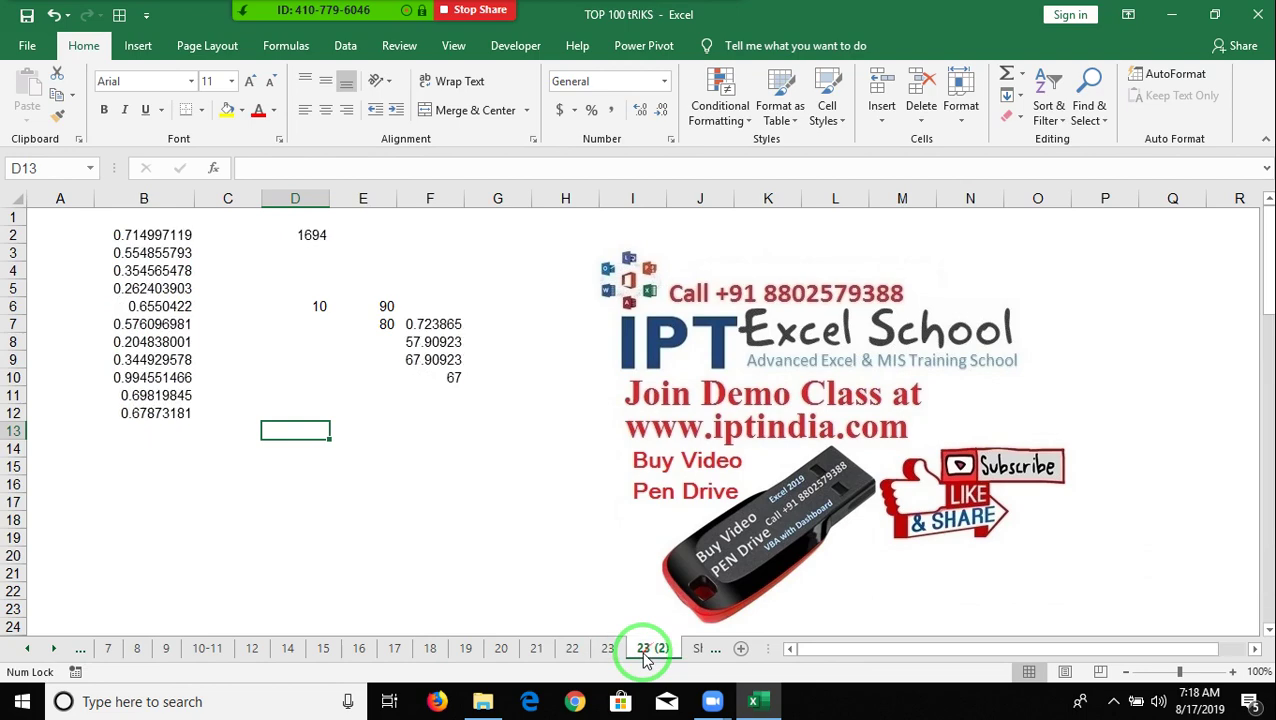
{"action": "type", "text": "24"}
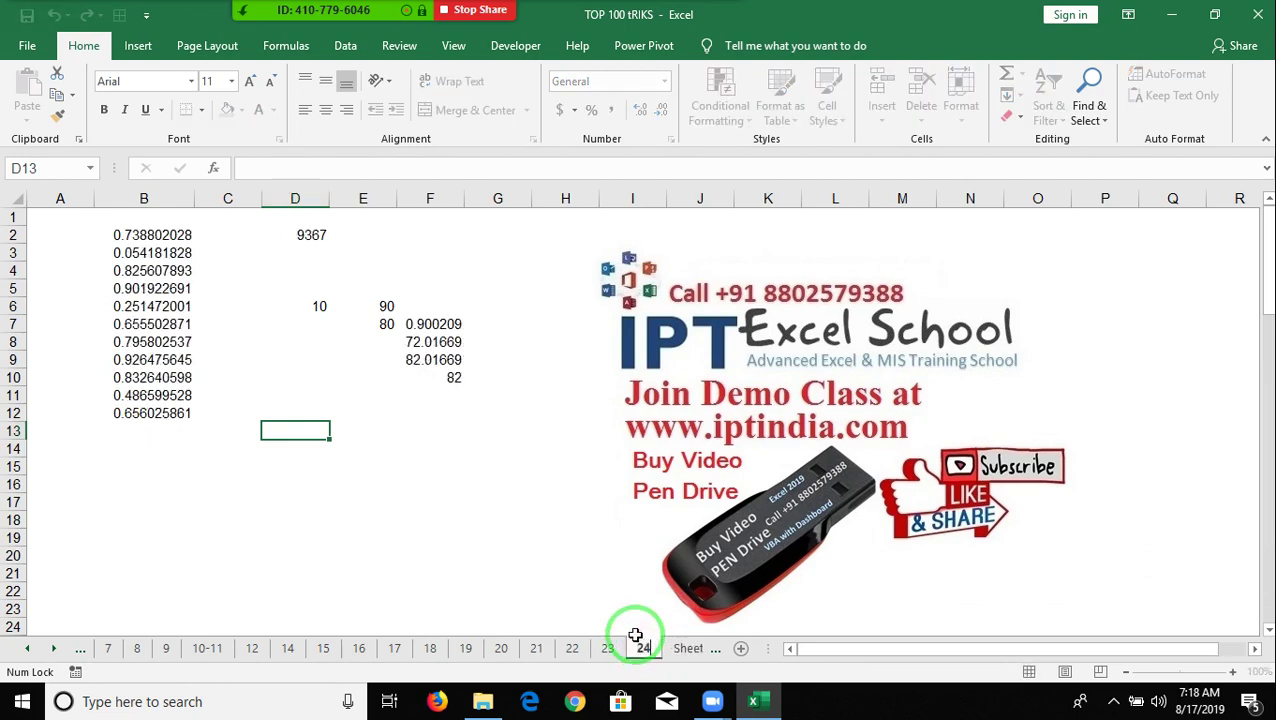
{"action": "left_click", "coordinate": [636, 590]}
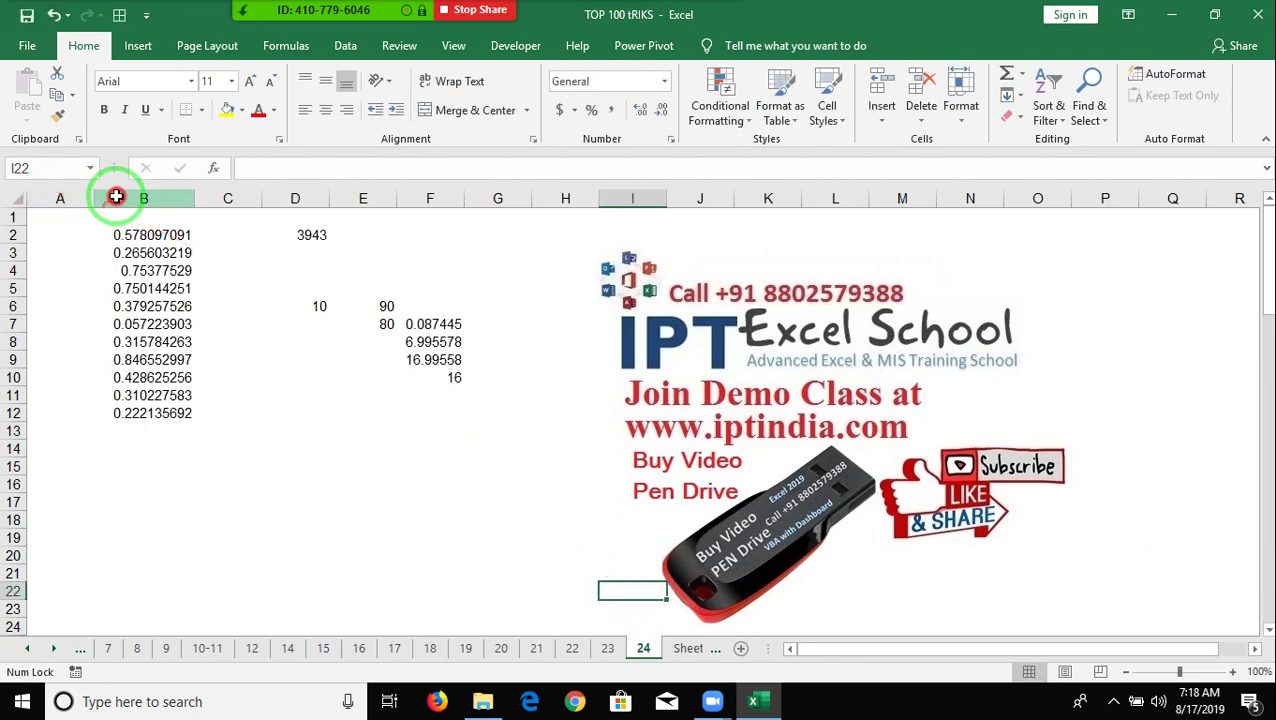
{"action": "left_click_drag", "start_coordinate": [114, 198], "coordinate": [423, 237]}
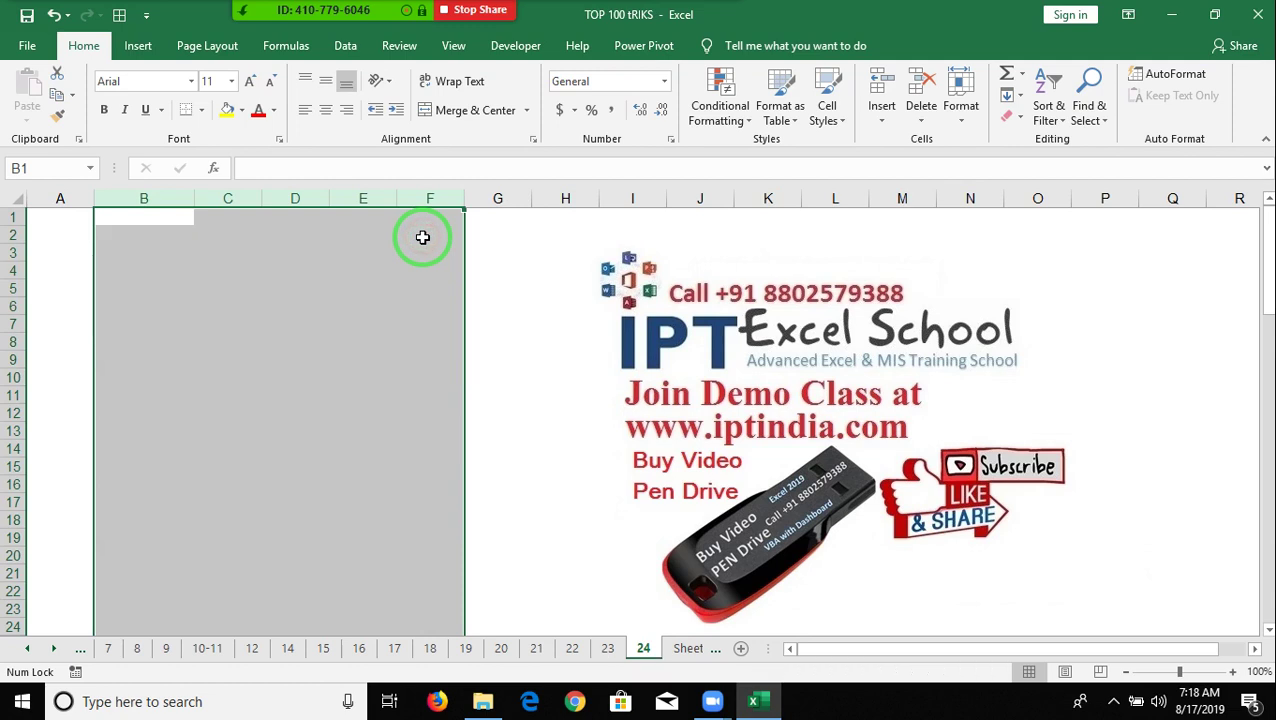
{"action": "left_click", "coordinate": [545, 430]}
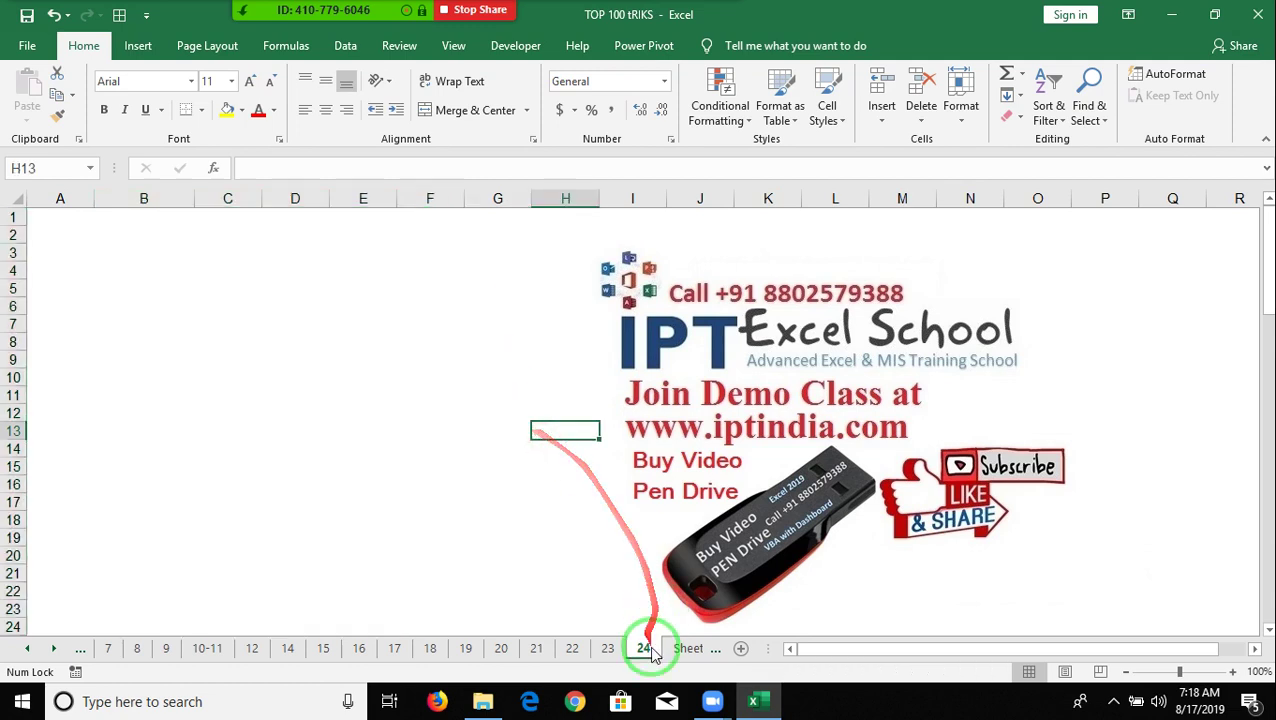
Copy sheet 24 to create 24 (2), then show the hidden system-tray icons.
{"action": "mouse_move", "coordinate": [657, 651]}
{"action": "left_mouse_down"}
{"action": "mouse_move", "coordinate": [690, 651]}
{"action": "mouse_move", "coordinate": [553, 491]}
{"action": "left_mouse_up"}
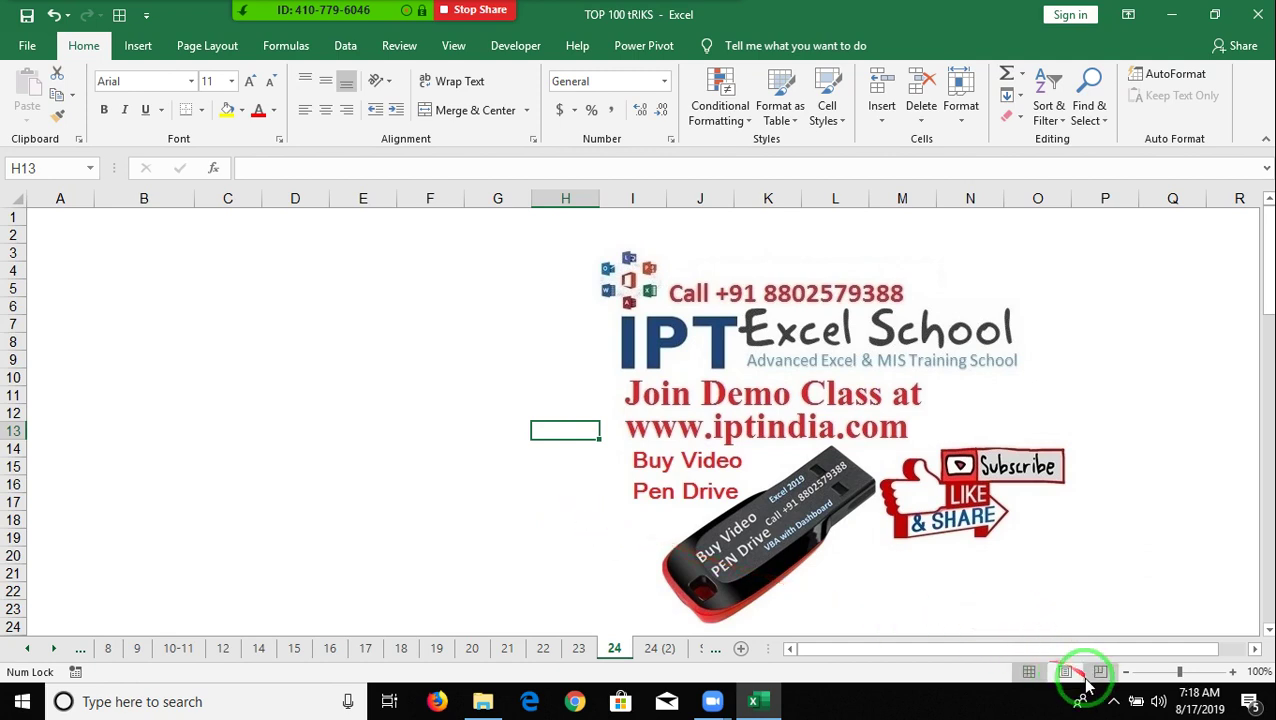
{"action": "left_click", "coordinate": [1113, 701]}
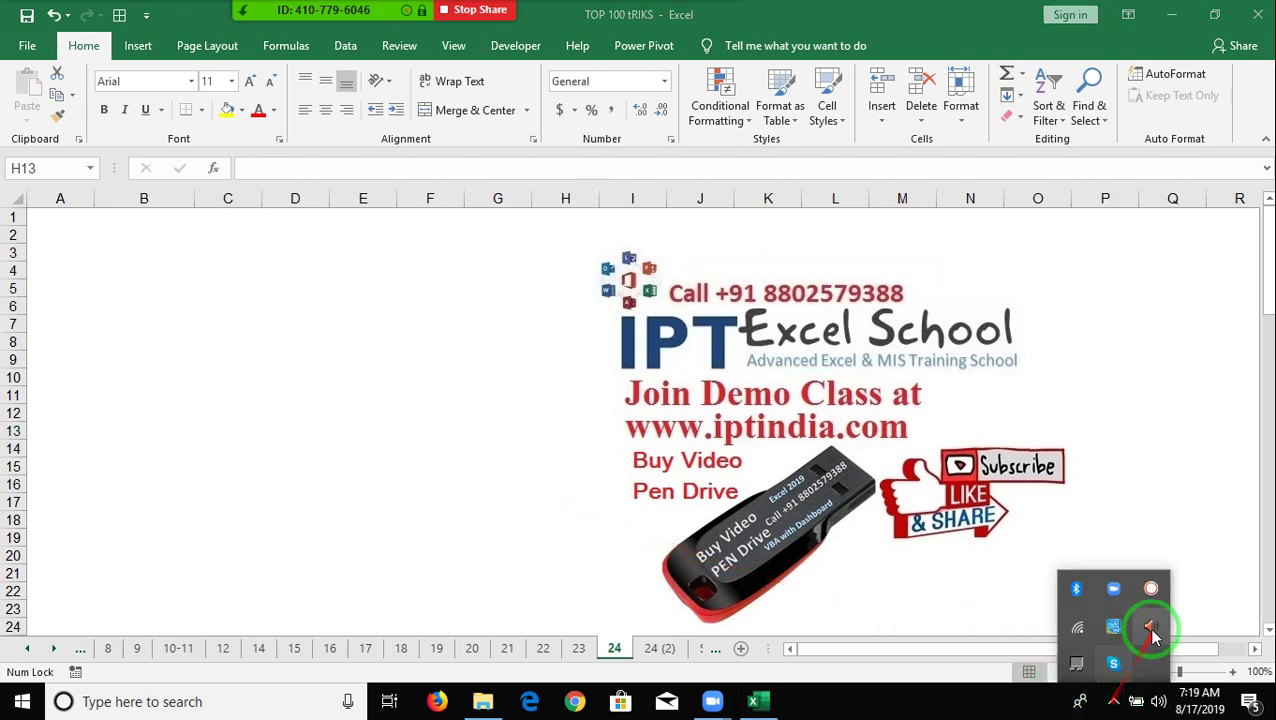